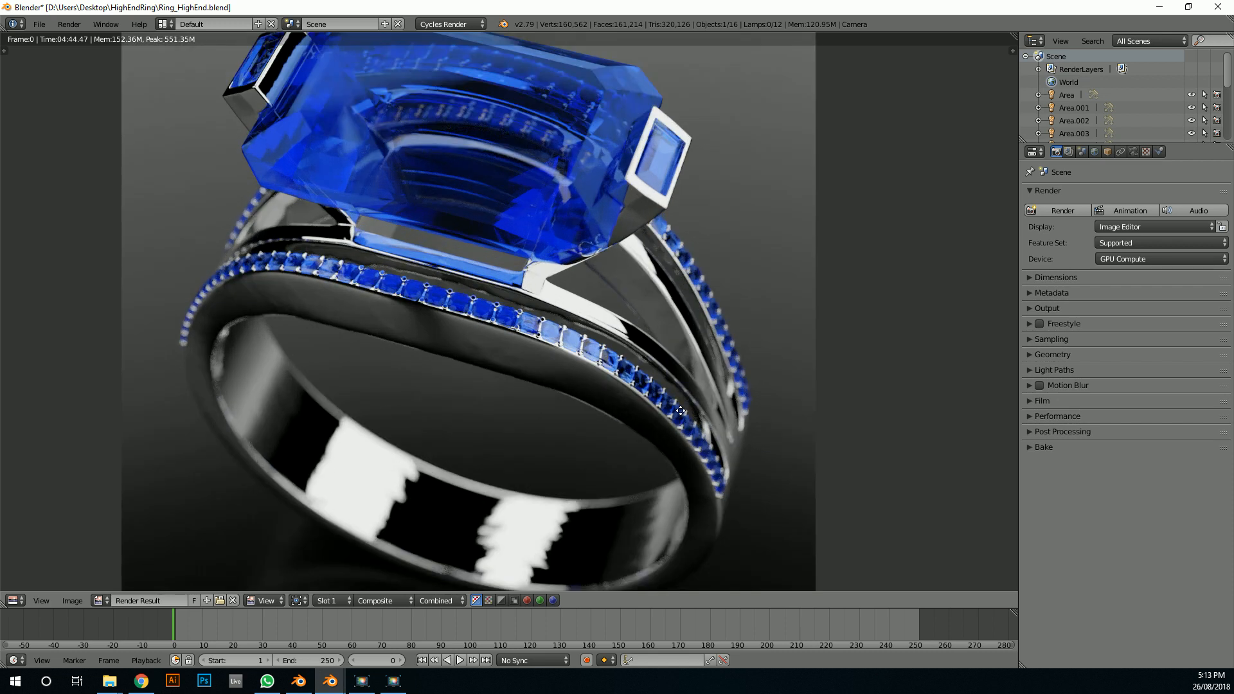
# Examine the finished ring render up close and as a whole
pyautogui.scroll(-1, 683, 415)
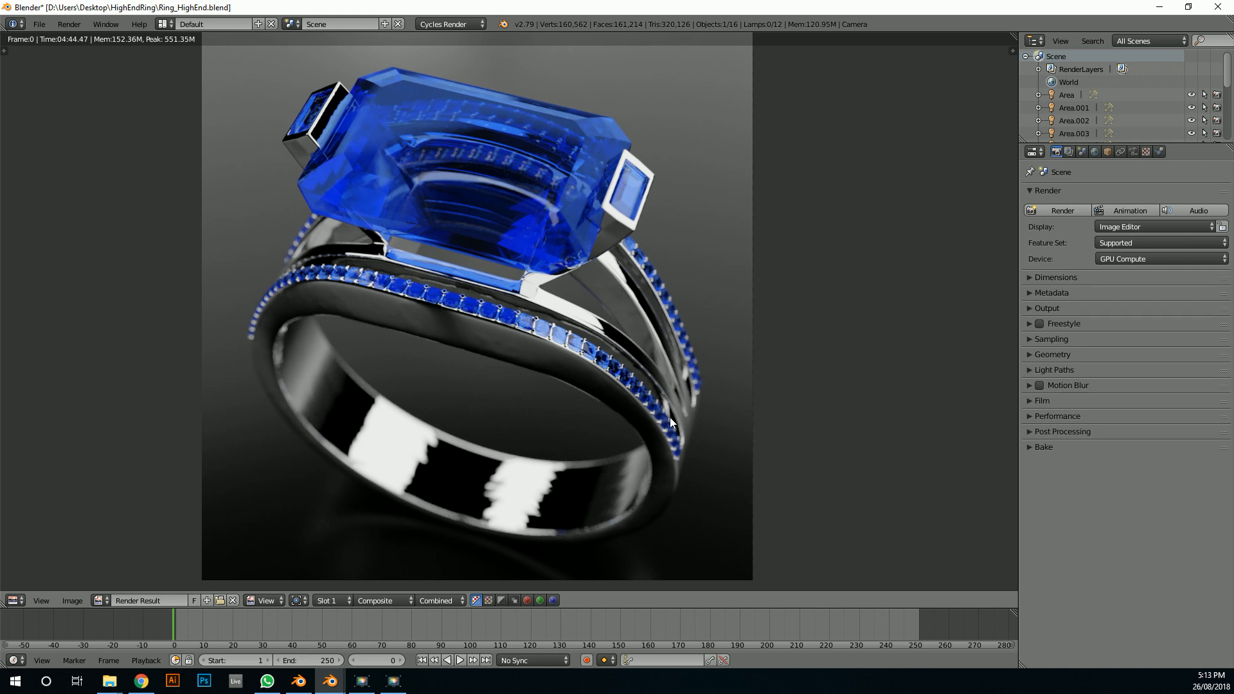
pyautogui.scroll(2, 523, 349)
pyautogui.scroll(-1, 624, 385)
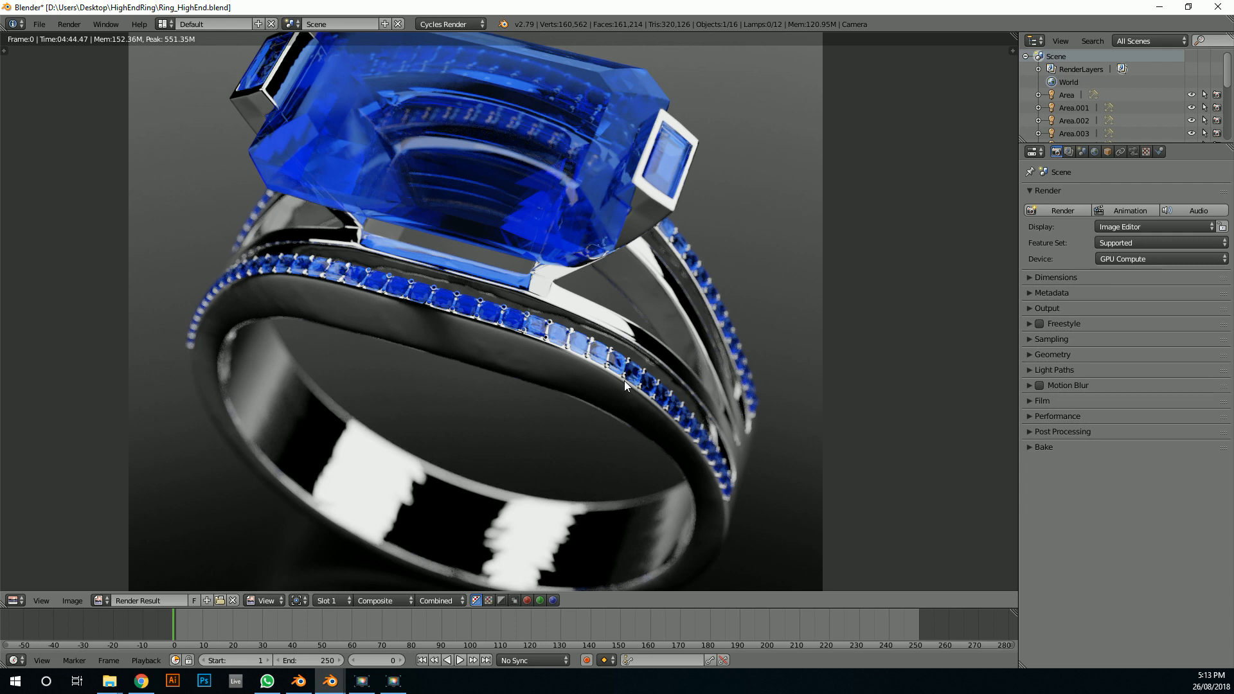
pyautogui.scroll(-2, 586, 351)
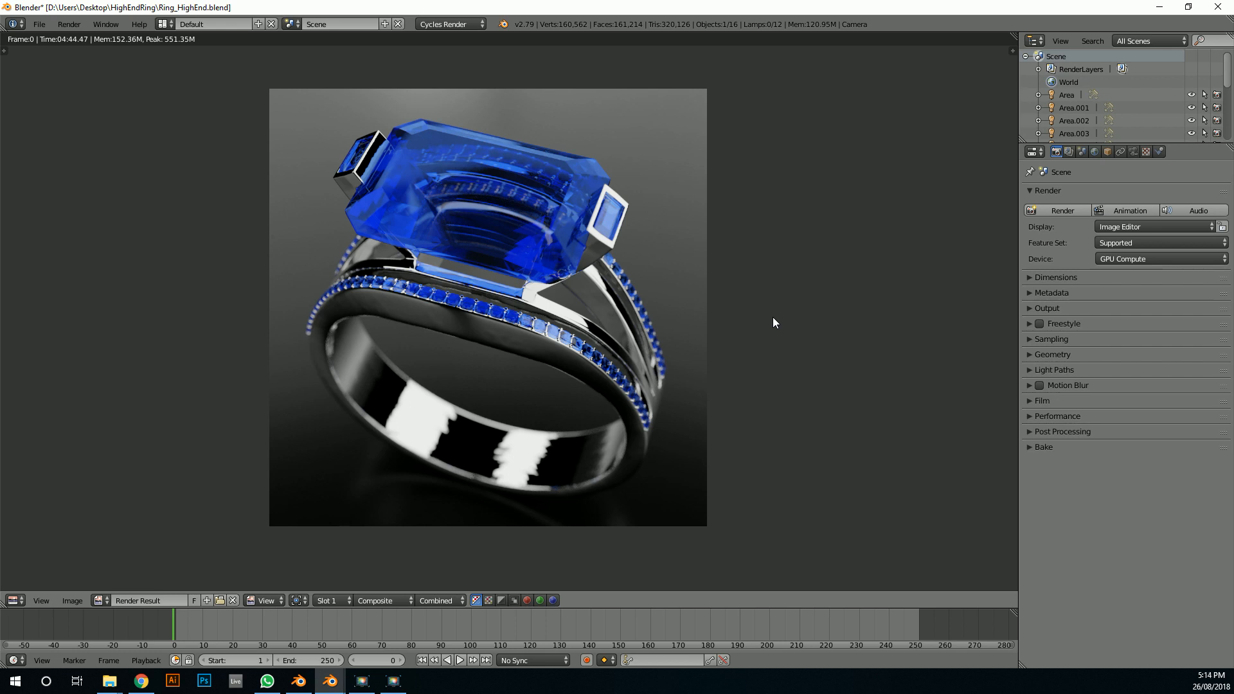
pyautogui.scroll(2, 800, 475)
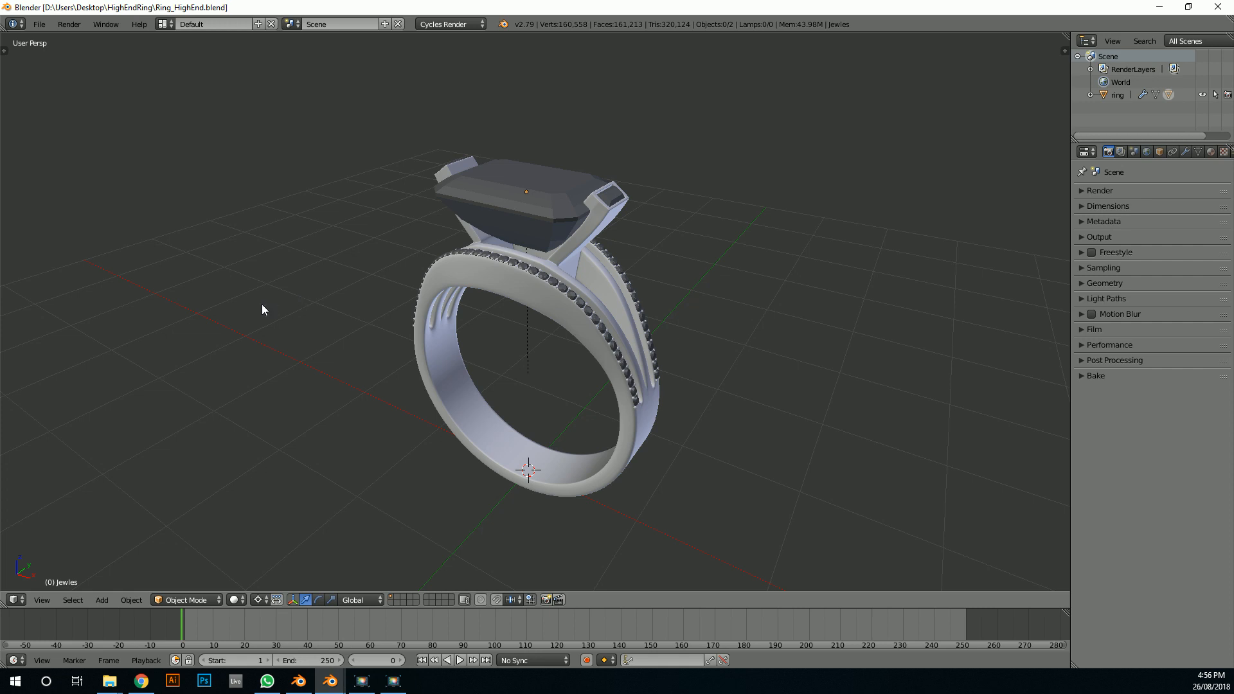
# Inspect the ring model from several angles and distances
pyautogui.moveTo(586, 225); pyautogui.dragTo(490, 276, button='middle')
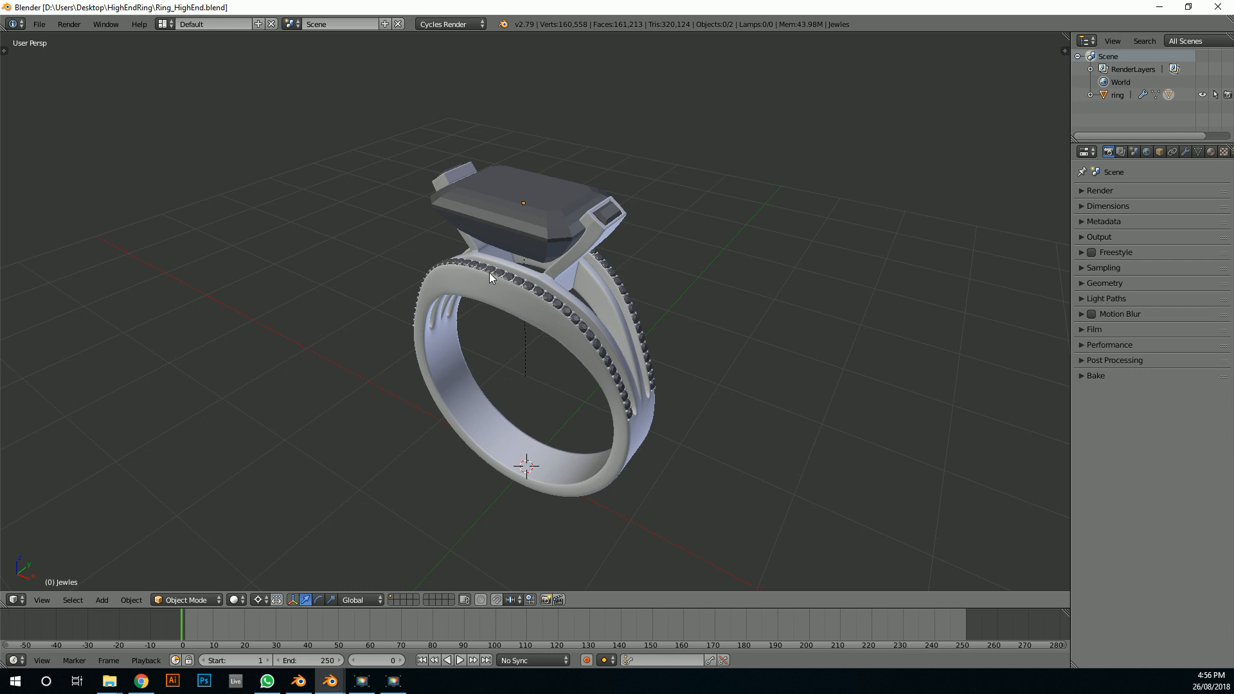
pyautogui.scroll(-4, 488, 273)
pyautogui.moveTo(488, 272); pyautogui.dragTo(560, 288, button='middle')
pyautogui.scroll(1, 560, 288)
pyautogui.moveTo(547, 332); pyautogui.dragTo(505, 320, button='middle')
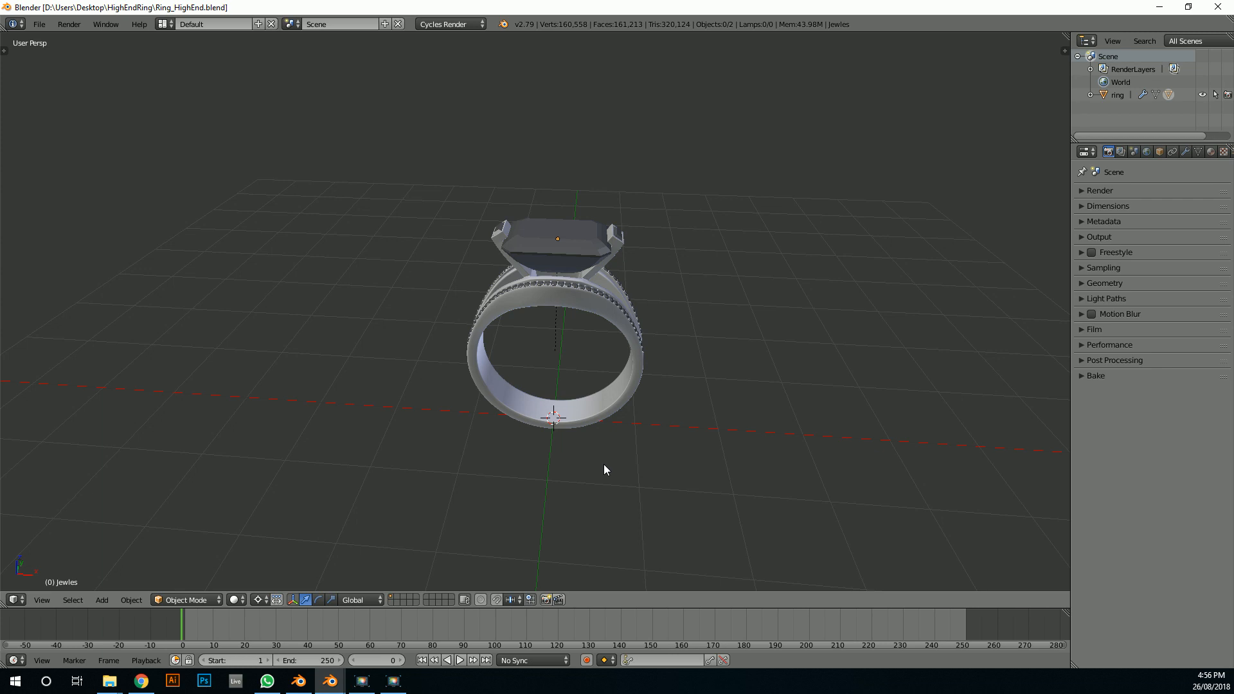
pyautogui.moveTo(586, 404); pyautogui.dragTo(560, 377, button='middle')
pyautogui.scroll(-3, 424, 425)
pyautogui.moveTo(472, 408); pyautogui.dragTo(524, 405, button='middle')
pyautogui.scroll(3, 436, 372)
pyautogui.keyDown('shift'); pyautogui.moveTo(523, 404); pyautogui.dragTo(376, 322, button='middle'); pyautogui.keyUp('shift')
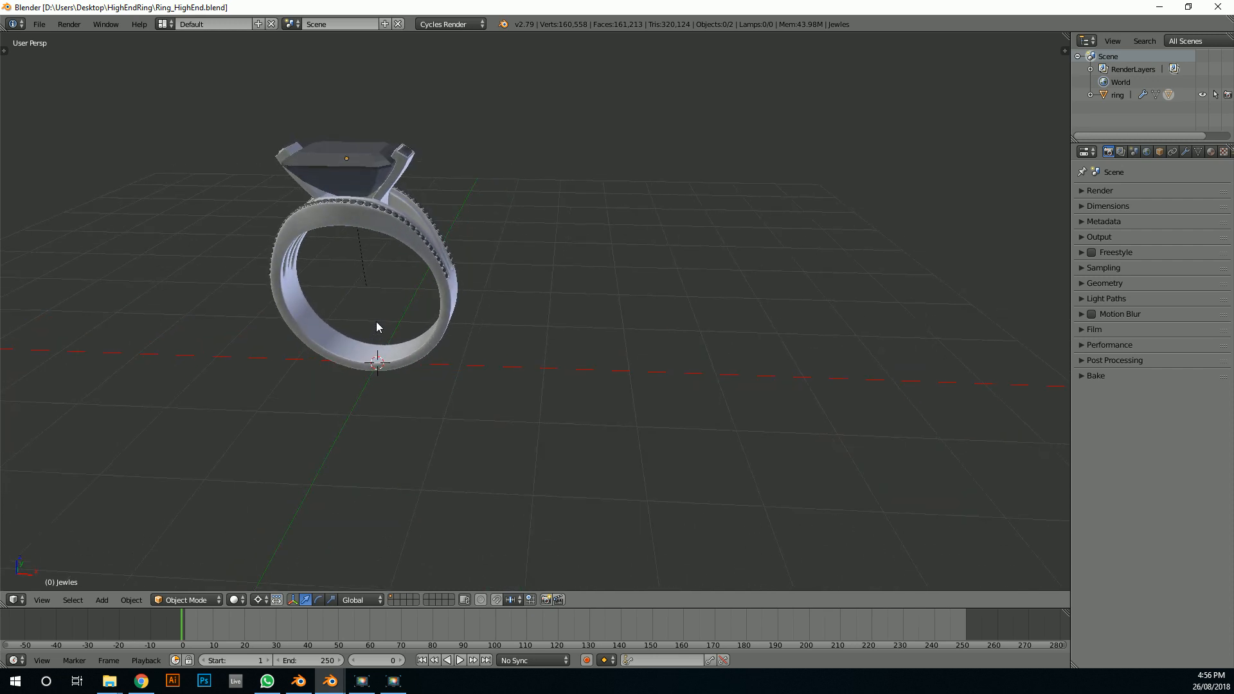
# Snap the 3D cursor to the scene center and add a plane mesh there
pyautogui.hotkey('shift', 's')
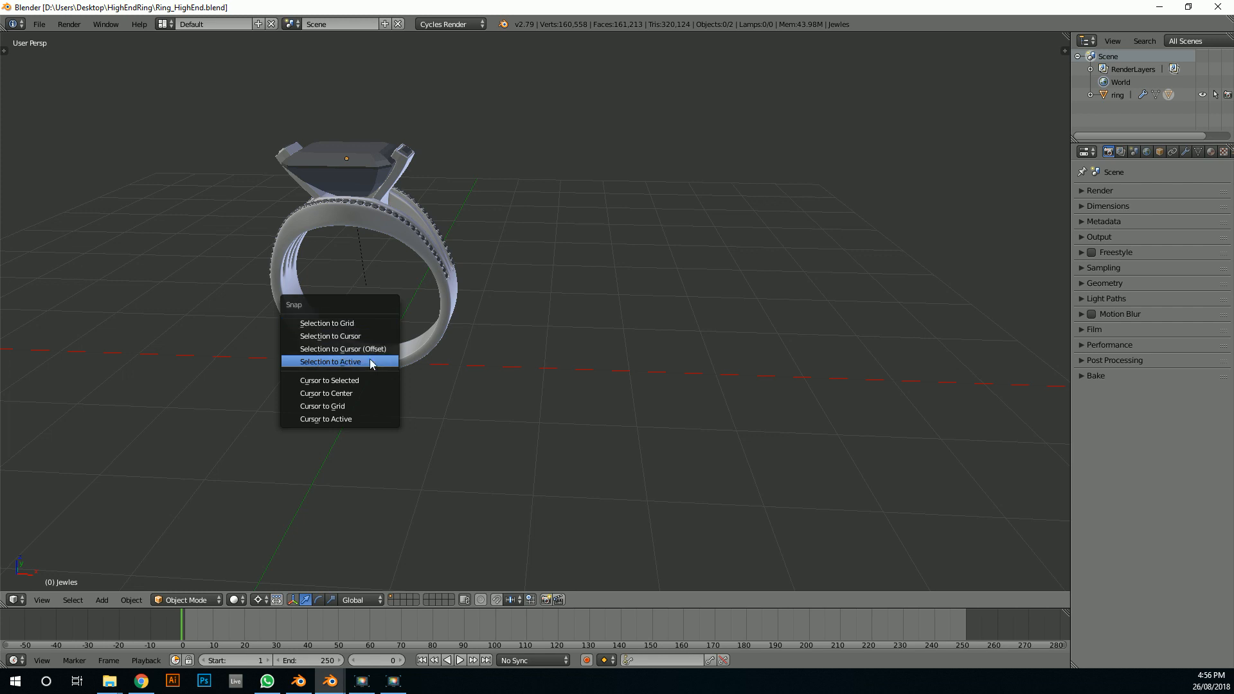
pyautogui.click(353, 394)
pyautogui.moveTo(353, 394); pyautogui.dragTo(510, 333, button='middle')
pyautogui.click(101, 600)
pyautogui.moveTo(122, 586)
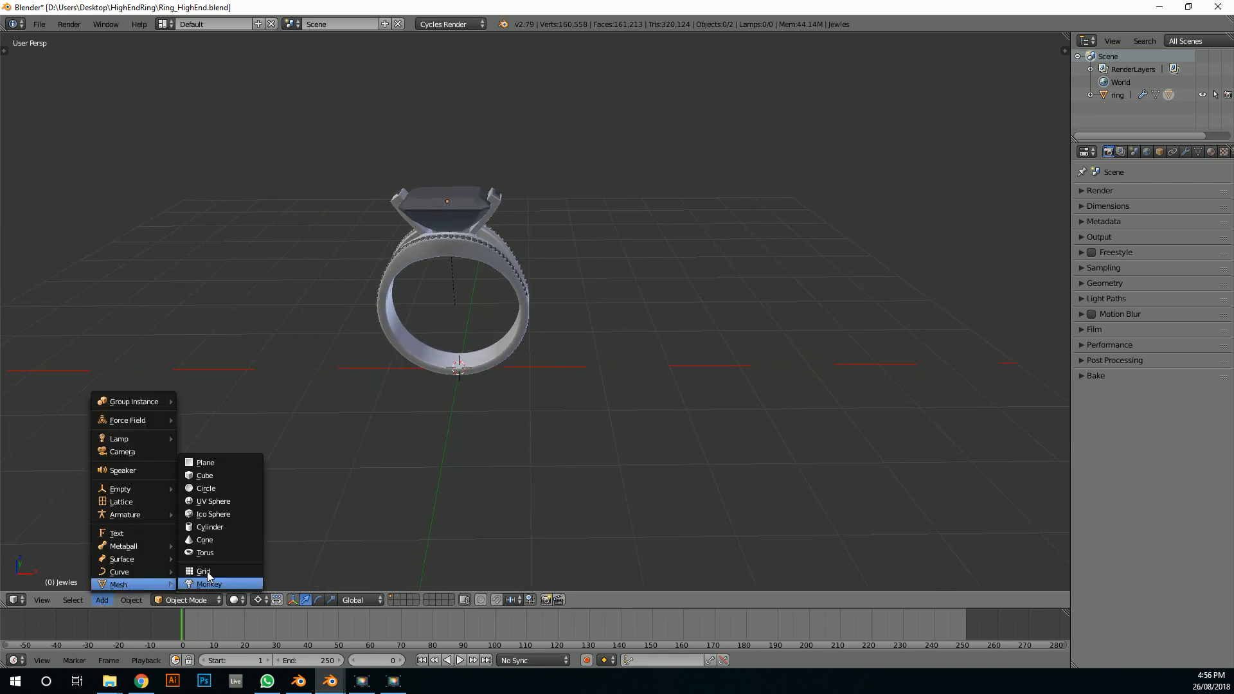
pyautogui.click(217, 463)
# Scale the plane up in two passes into a large square floor beneath the ring, then deselect it
pyautogui.scroll(-5, 626, 379)
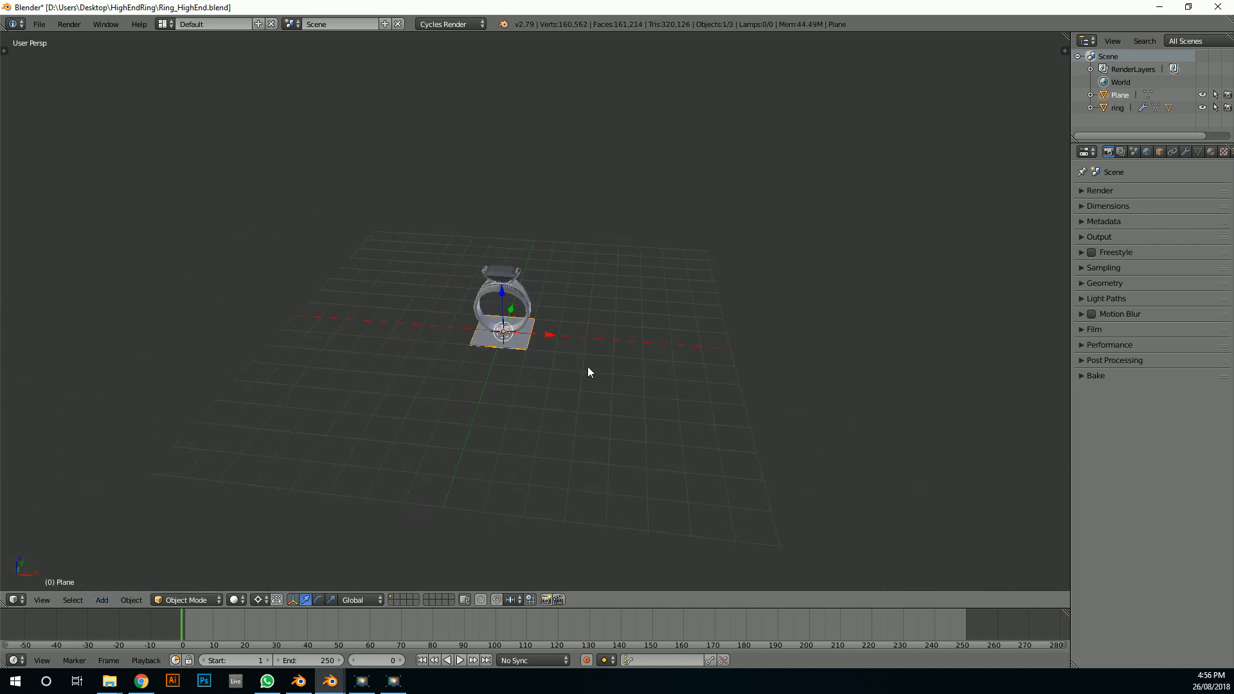
pyautogui.press('s')
pyautogui.click(870, 35)
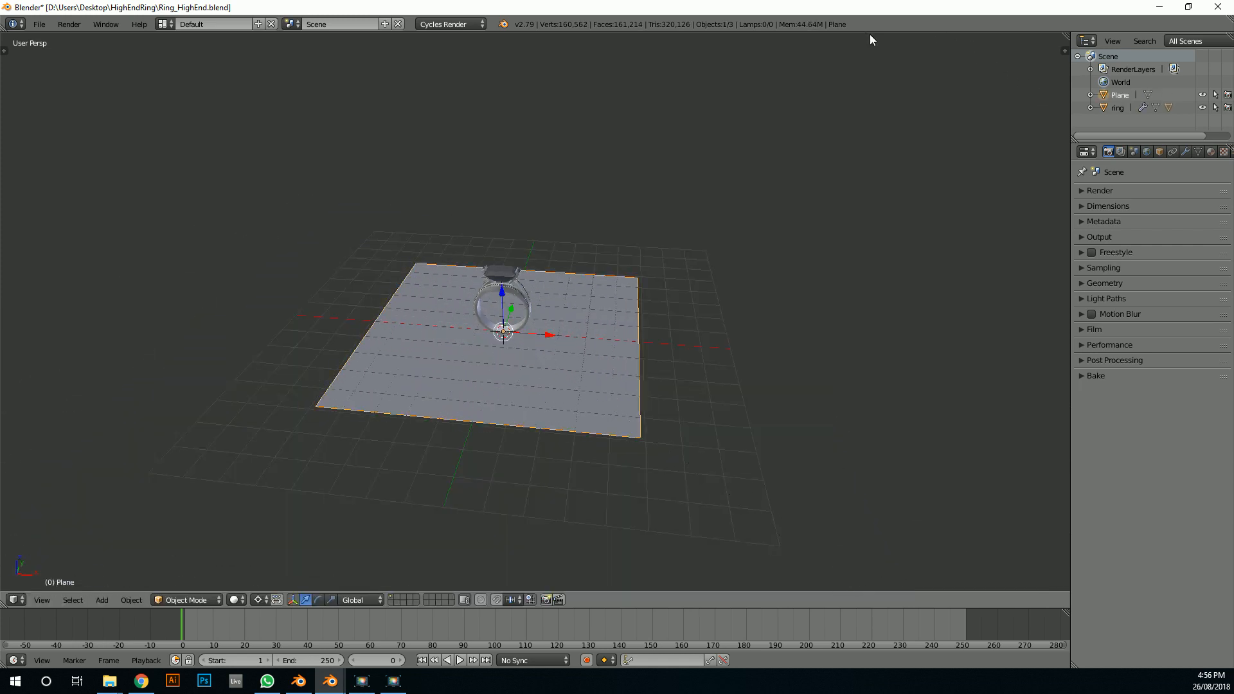
pyautogui.scroll(-3, 647, 349)
pyautogui.press('s')
pyautogui.click(717, 403)
pyautogui.moveTo(516, 273); pyautogui.dragTo(540, 259, button='middle')
pyautogui.scroll(3, 529, 288)
pyautogui.press('a')
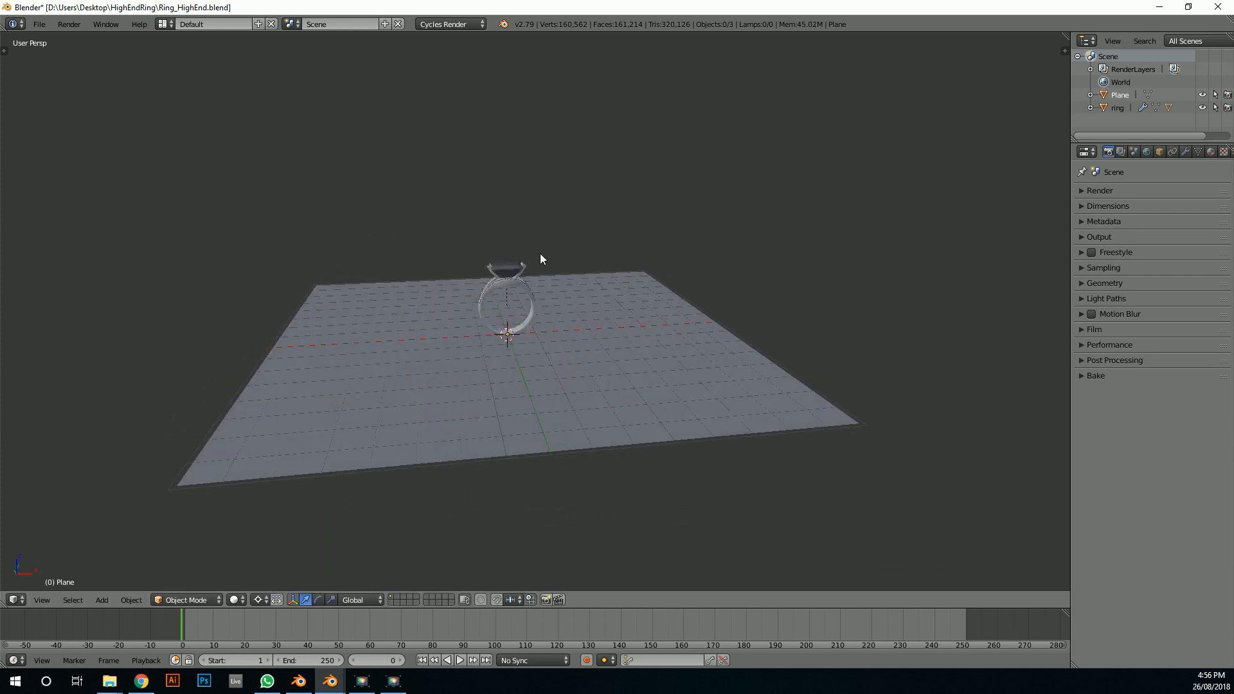
# Add an area lamp and raise it about 12.2 units straight above the ring in front view
pyautogui.press('KP_1')
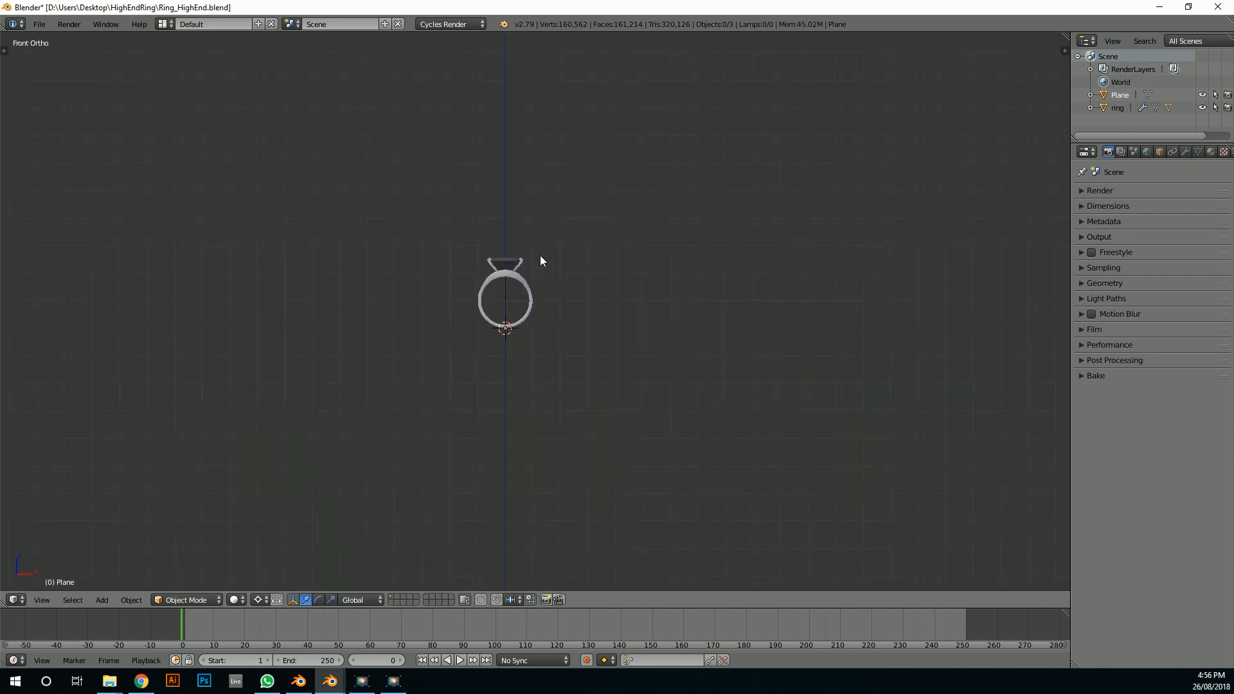
pyautogui.click(107, 601)
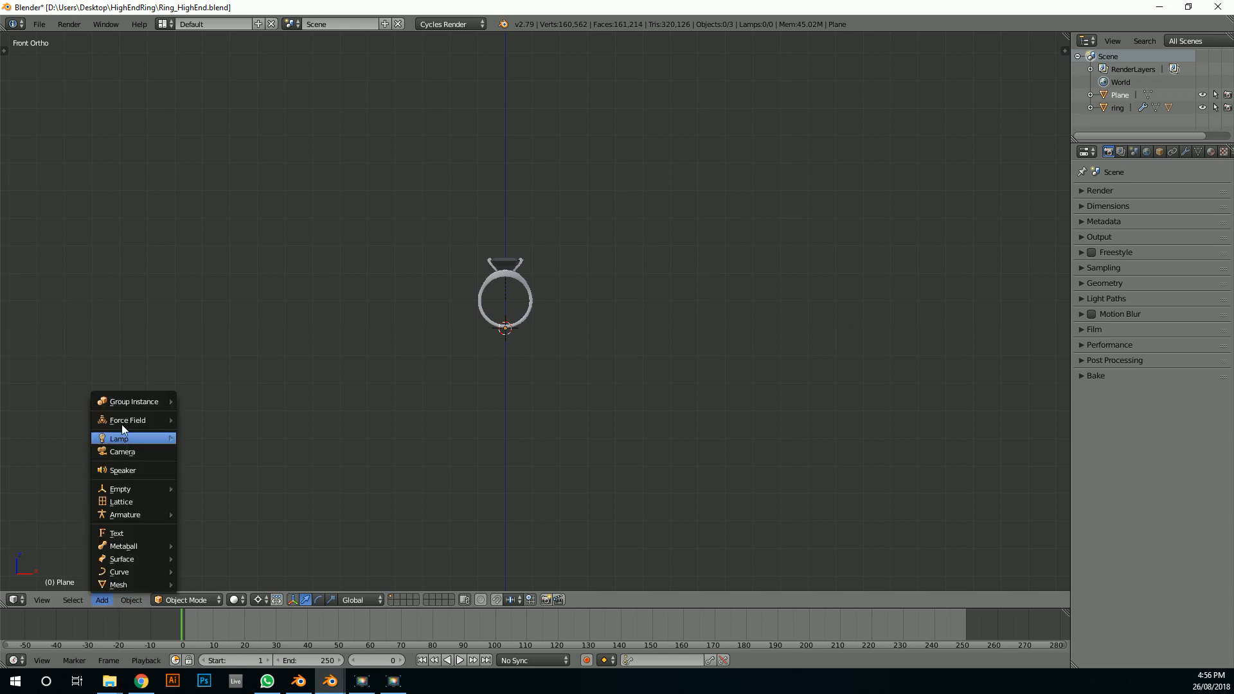
pyautogui.moveTo(117, 439)
pyautogui.click(204, 494)
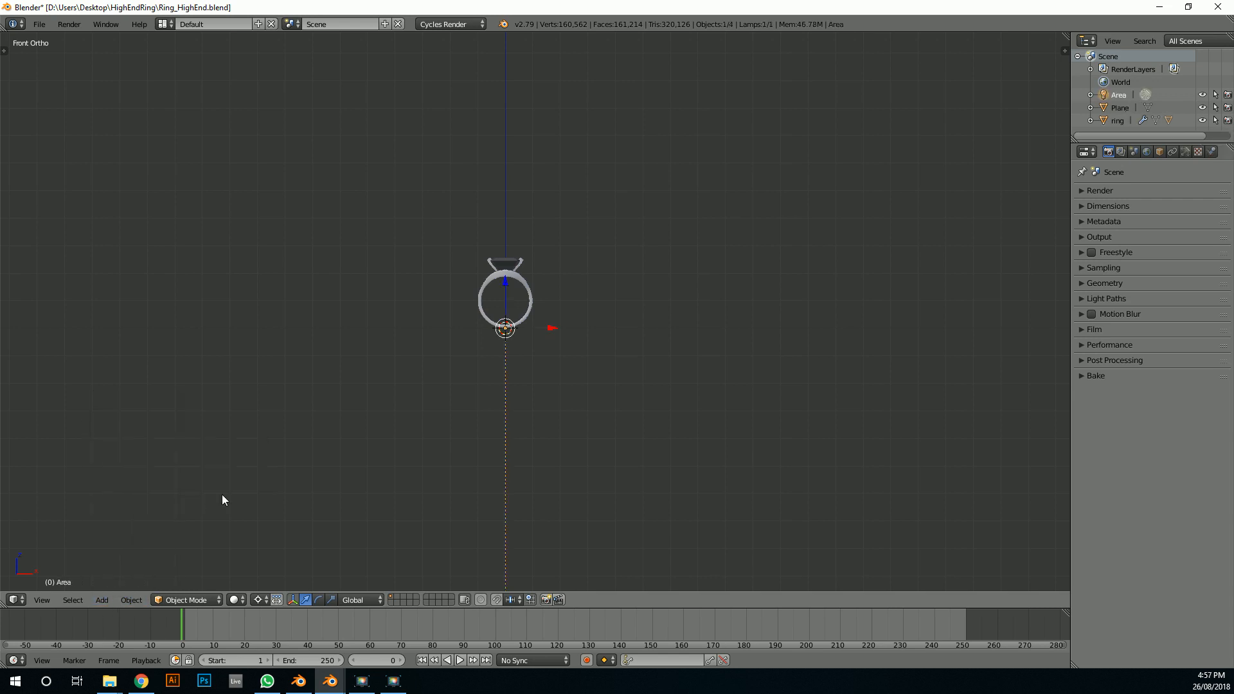
pyautogui.scroll(-3, 515, 356)
pyautogui.moveTo(521, 281); pyautogui.dragTo(517, 114)
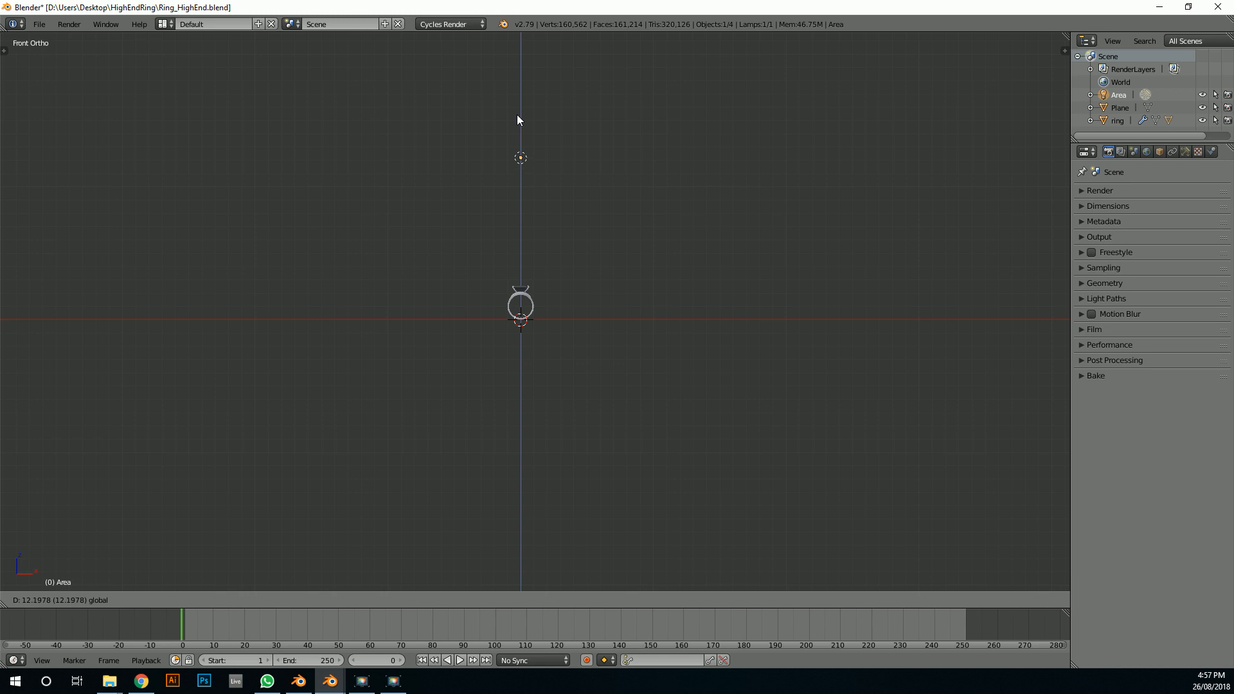
# Set the pivot point to 3D Cursor and rotate the area lamp about 52° around it in front view
pyautogui.click(257, 599)
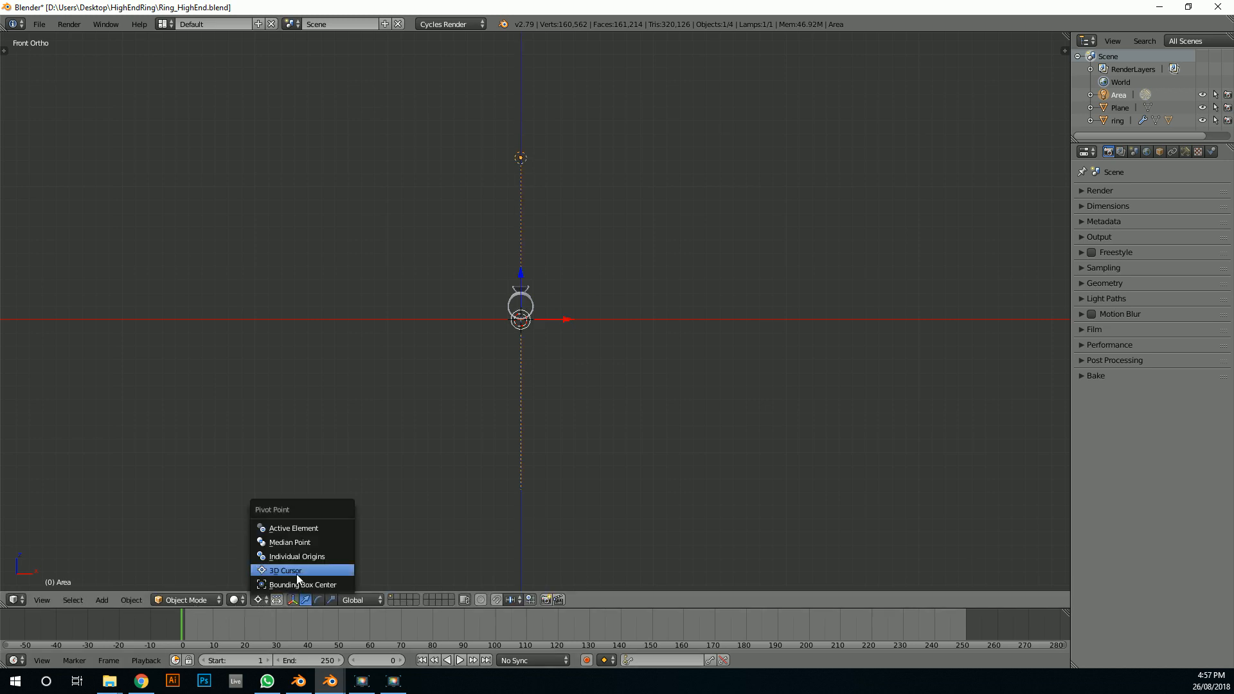
pyautogui.click(309, 570)
pyautogui.scroll(3, 580, 380)
pyautogui.press('r')
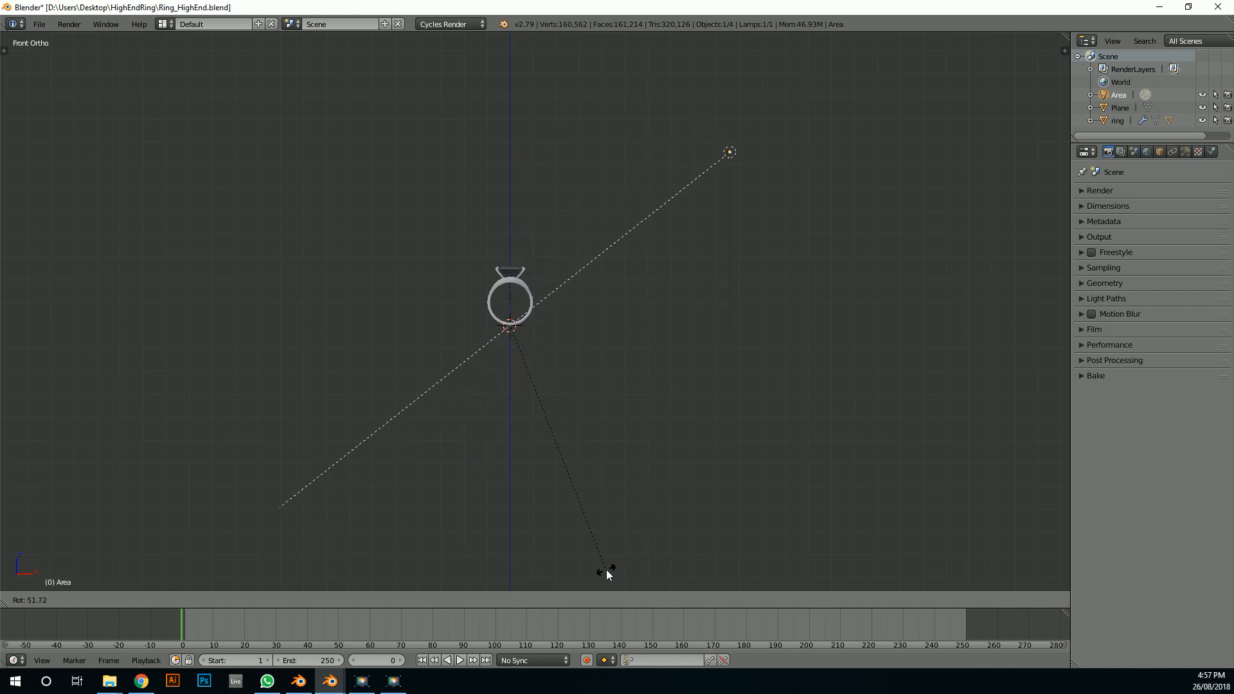
pyautogui.click(607, 569)
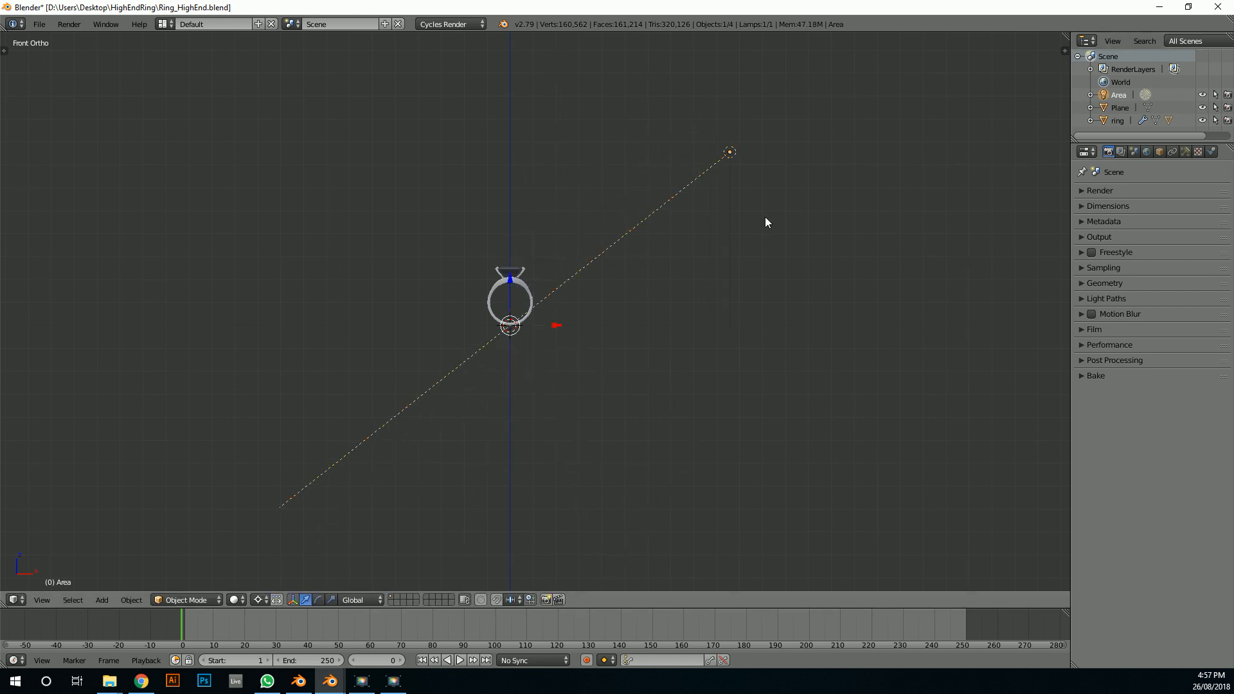
# Set the area lamp's strength to 1200 and enlarge its size to about 6.65
pyautogui.click(1185, 151)
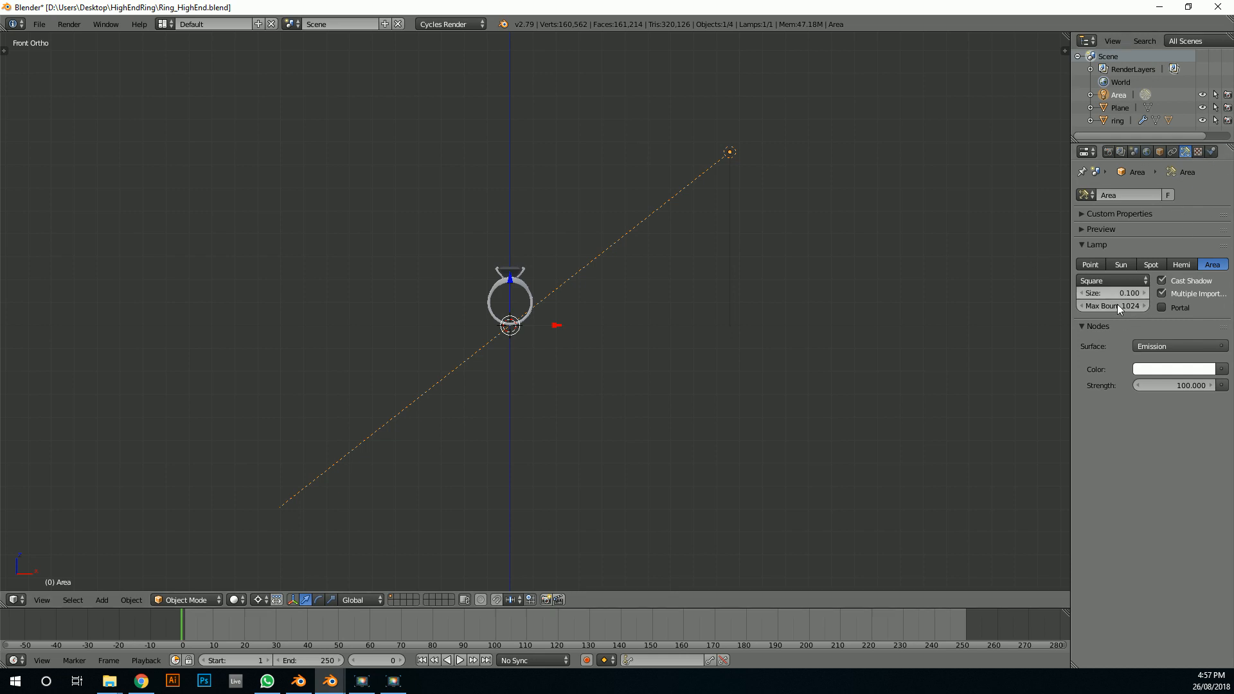
pyautogui.click(1186, 385)
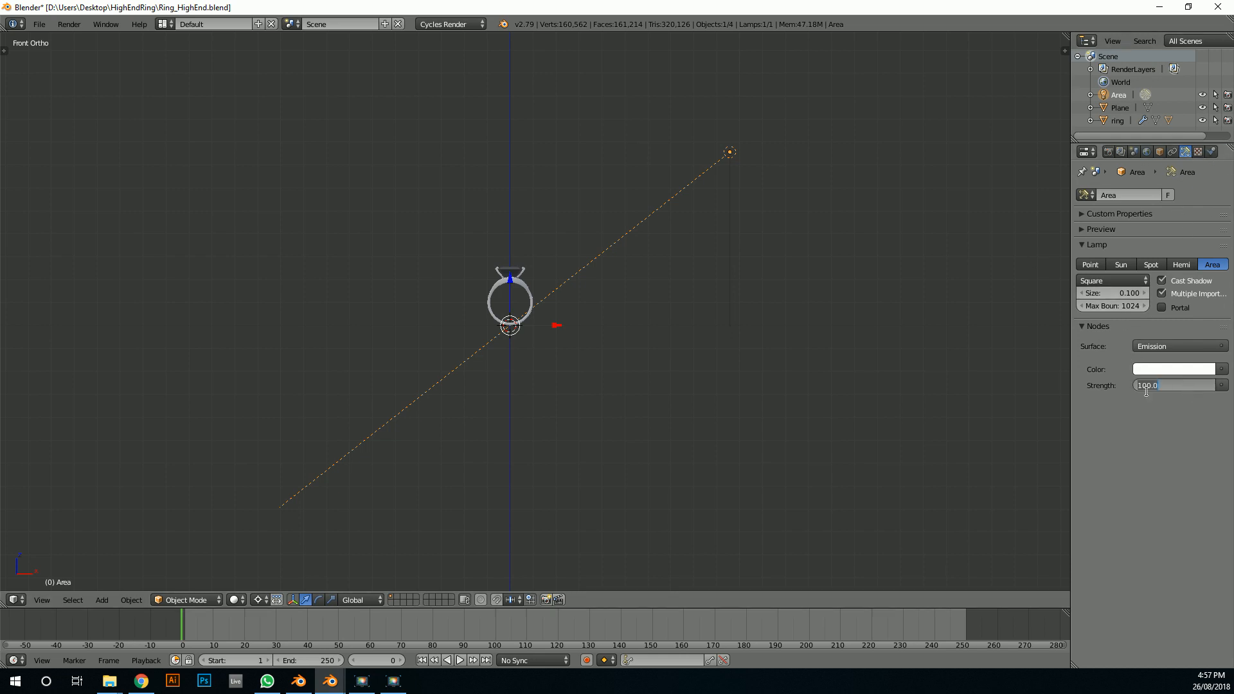
pyautogui.write('1')
pyautogui.press('Return')
pyautogui.scroll(1, 503, 339)
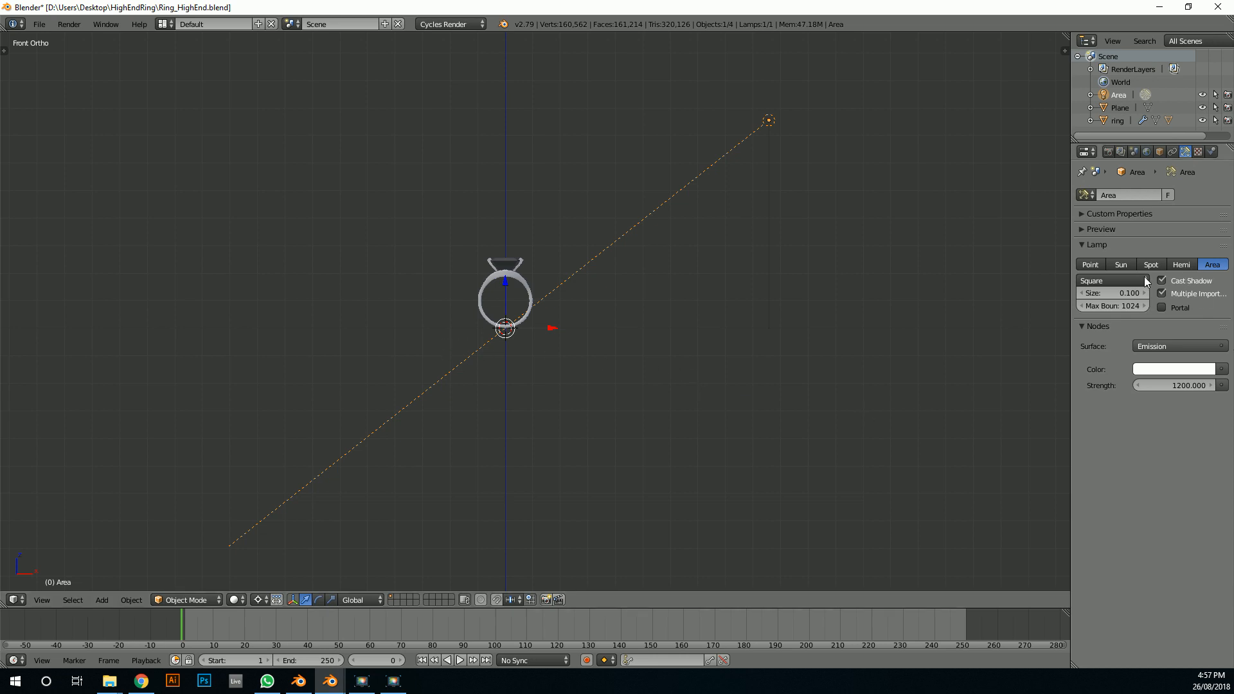
pyautogui.moveTo(1105, 294); pyautogui.dragTo(1138, 293)
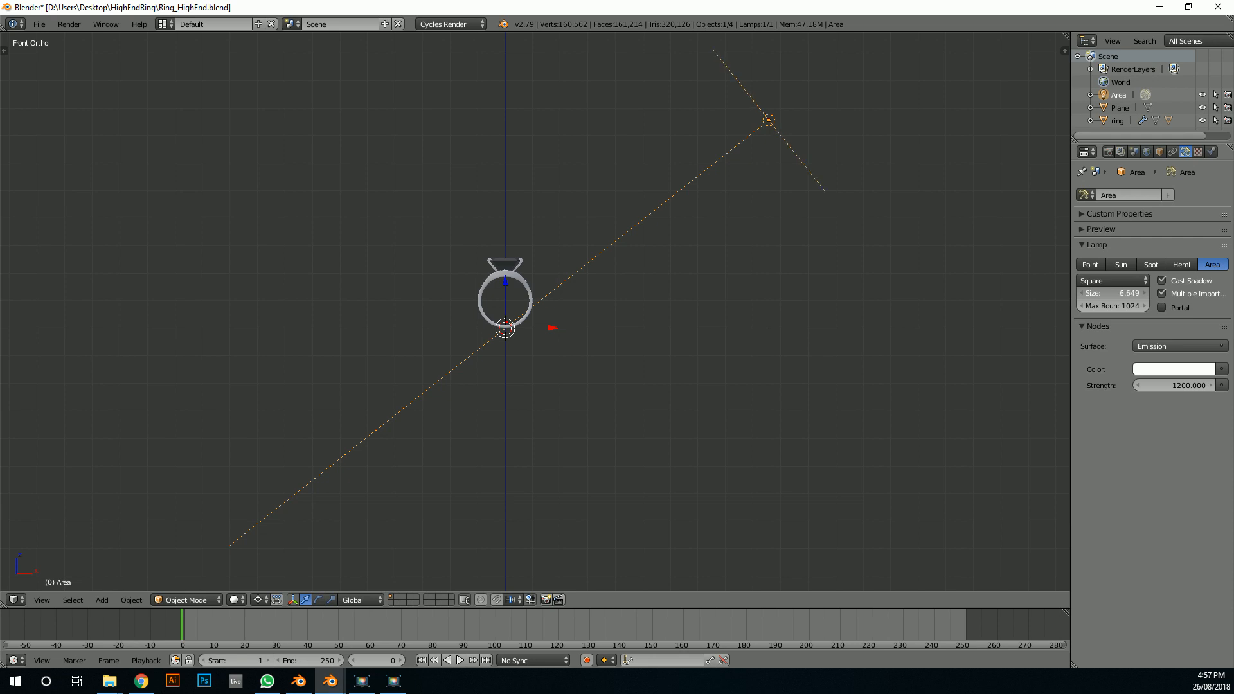
# Try duplicating the area lamp in top view and swinging the copy around the ring with repeated rotations
pyautogui.moveTo(600, 212); pyautogui.dragTo(670, 267, button='middle')
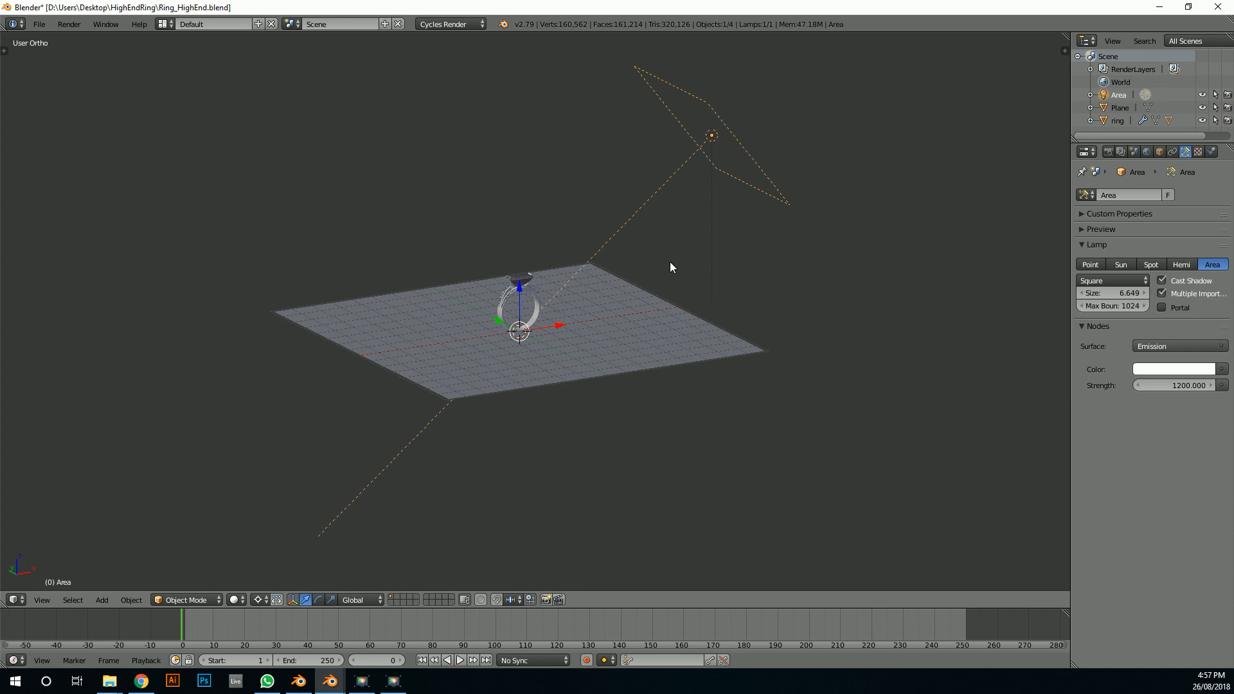
pyautogui.press('KP_7')
pyautogui.hotkey('shift', 'd')
pyautogui.press('Escape')
pyautogui.press('r')
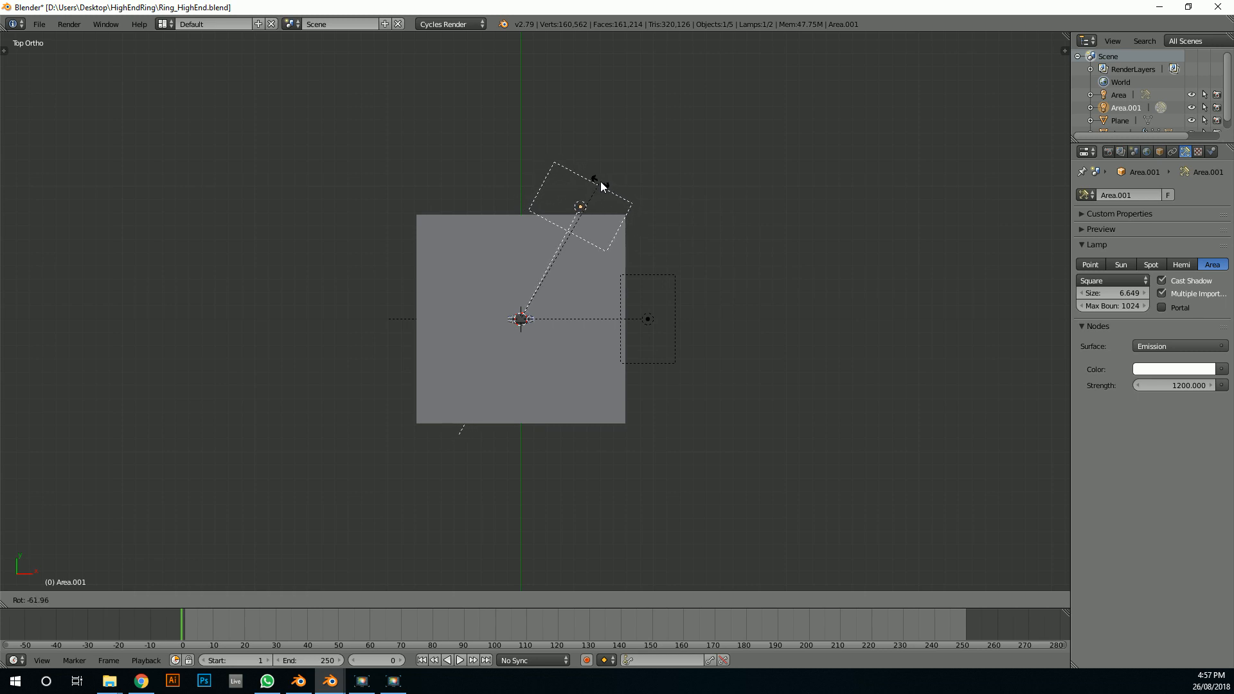
pyautogui.click(633, 207)
pyautogui.hotkey('shift', 'r')
pyautogui.hotkey('shift', 'r')
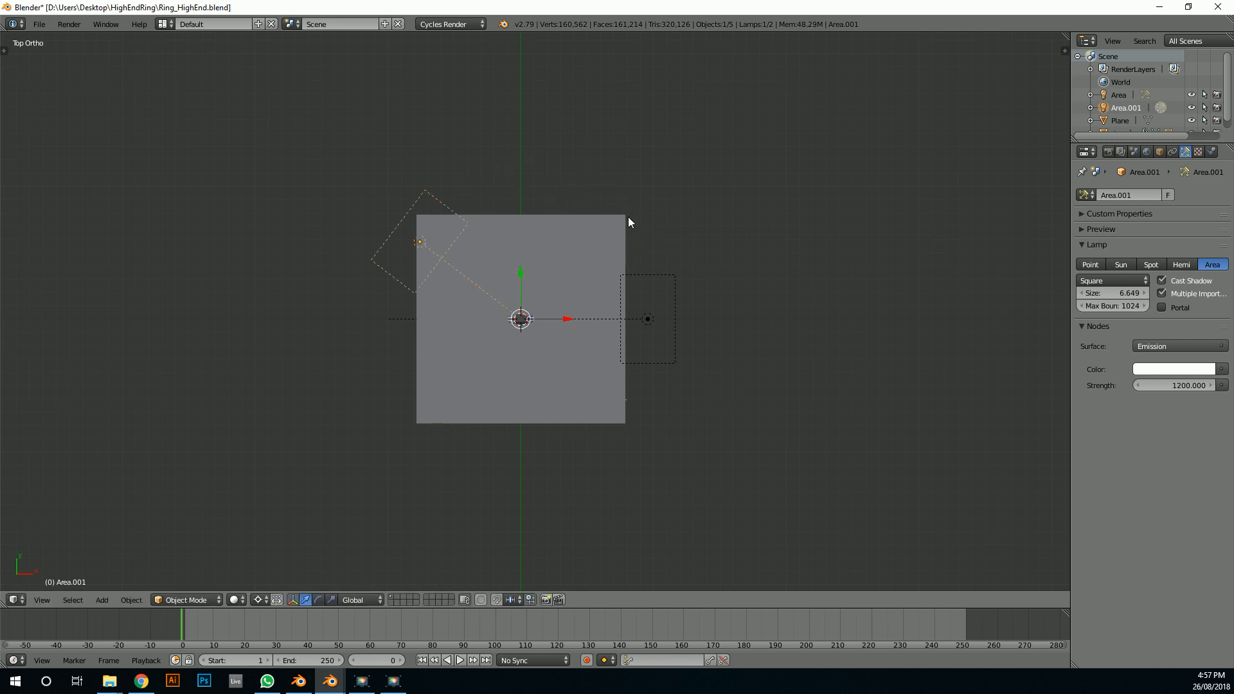
pyautogui.hotkey('shift', 'r')
pyautogui.hotkey('shift', 'r')
pyautogui.hotkey('shift', 'r')
# Duplicate the area lamp twice in place, rotating one copy over the plane's nearest back corner and the other to the middle of its back edge
pyautogui.hotkey('shift', 'd')
pyautogui.press('Escape')
pyautogui.press('r')
pyautogui.click(655, 135)
pyautogui.hotkey('shift', 'd')
pyautogui.press('Escape')
pyautogui.press('r')
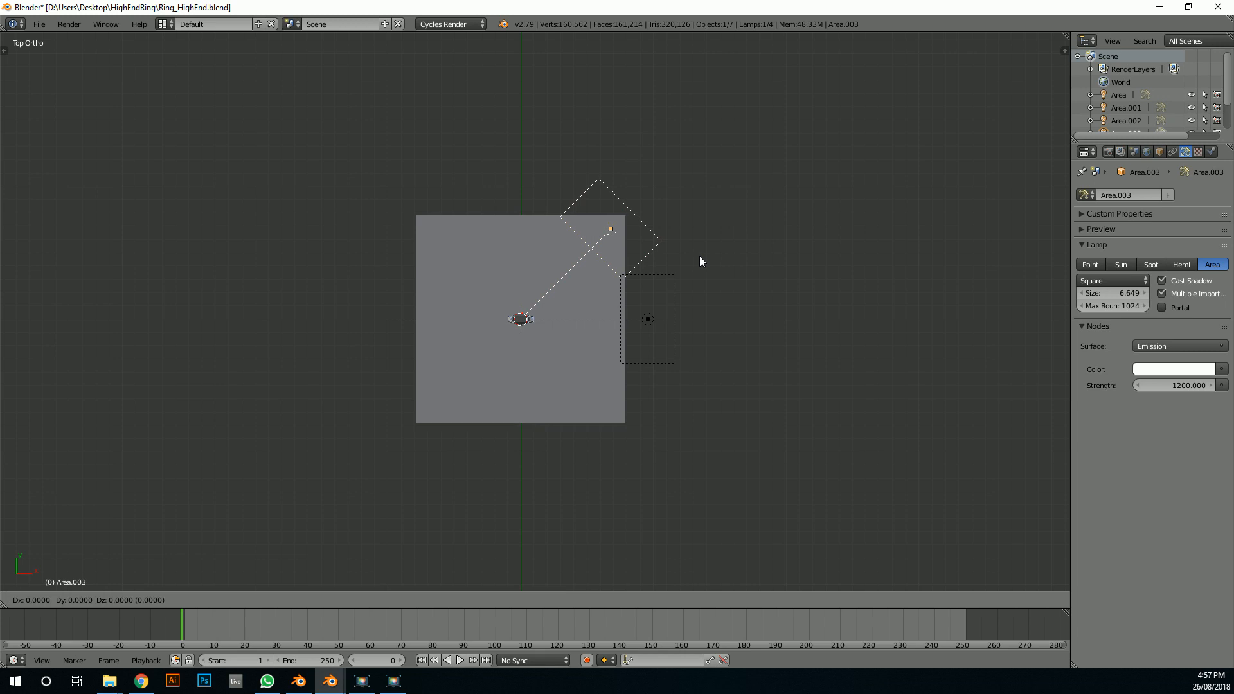
pyautogui.click(602, 154)
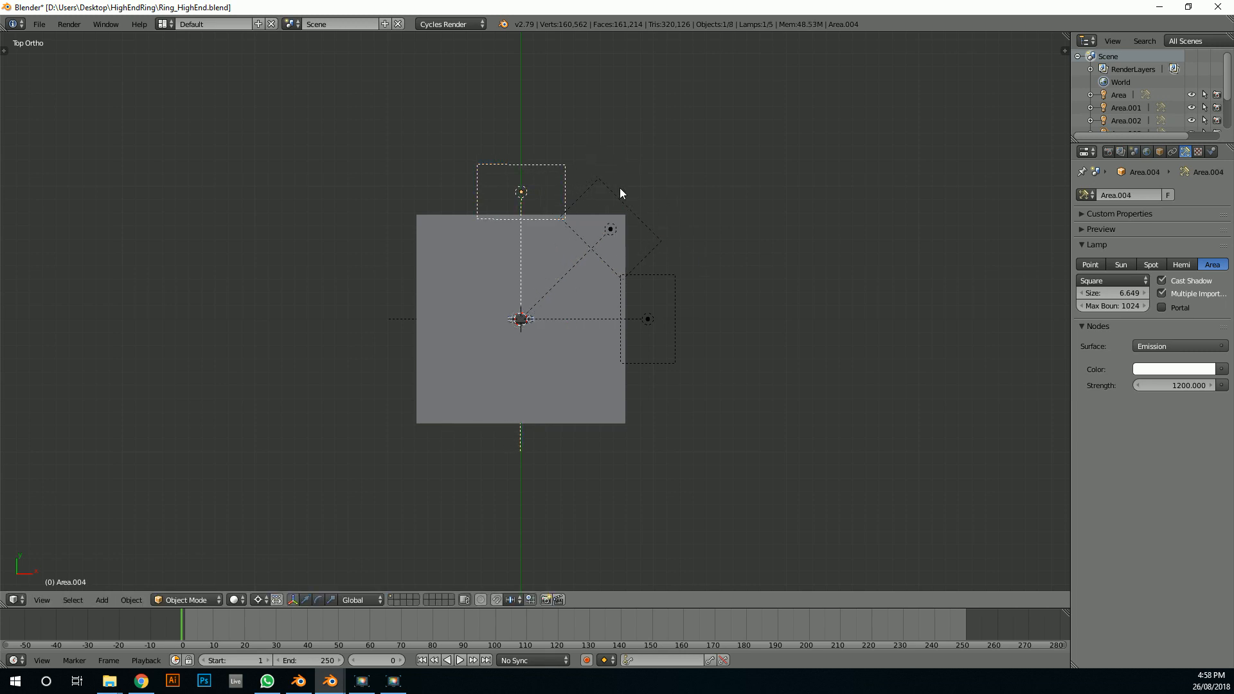
# Duplicate the lamp twice more, rotating the copies to the plane's other back corner and the side opposite the original lamp
pyautogui.hotkey('shift', 'd')
pyautogui.press('Escape')
pyautogui.press('r')
pyautogui.click(521, 168)
pyautogui.hotkey('shift', 'd')
pyautogui.press('Escape')
pyautogui.press('r')
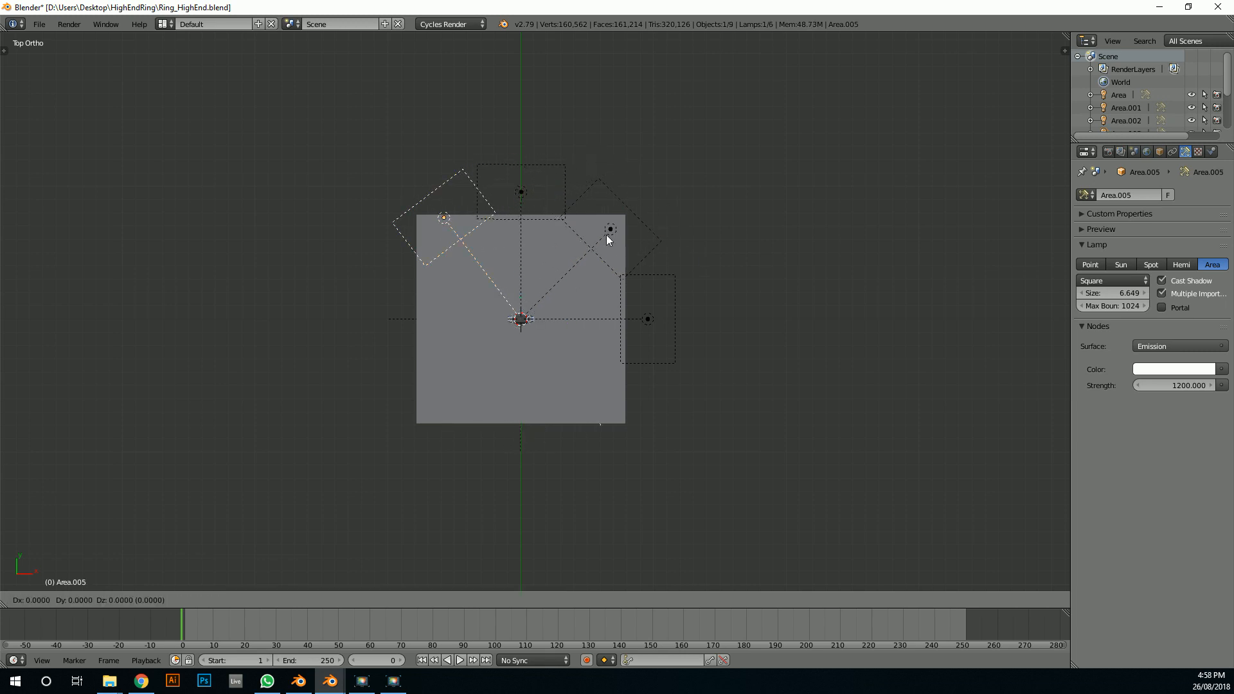
pyautogui.click(508, 186)
# Repeat the lamp duplication and rotation three more times to close the circle of lights along the plane's front
pyautogui.hotkey('shift', 'r')
pyautogui.hotkey('shift', 'r')
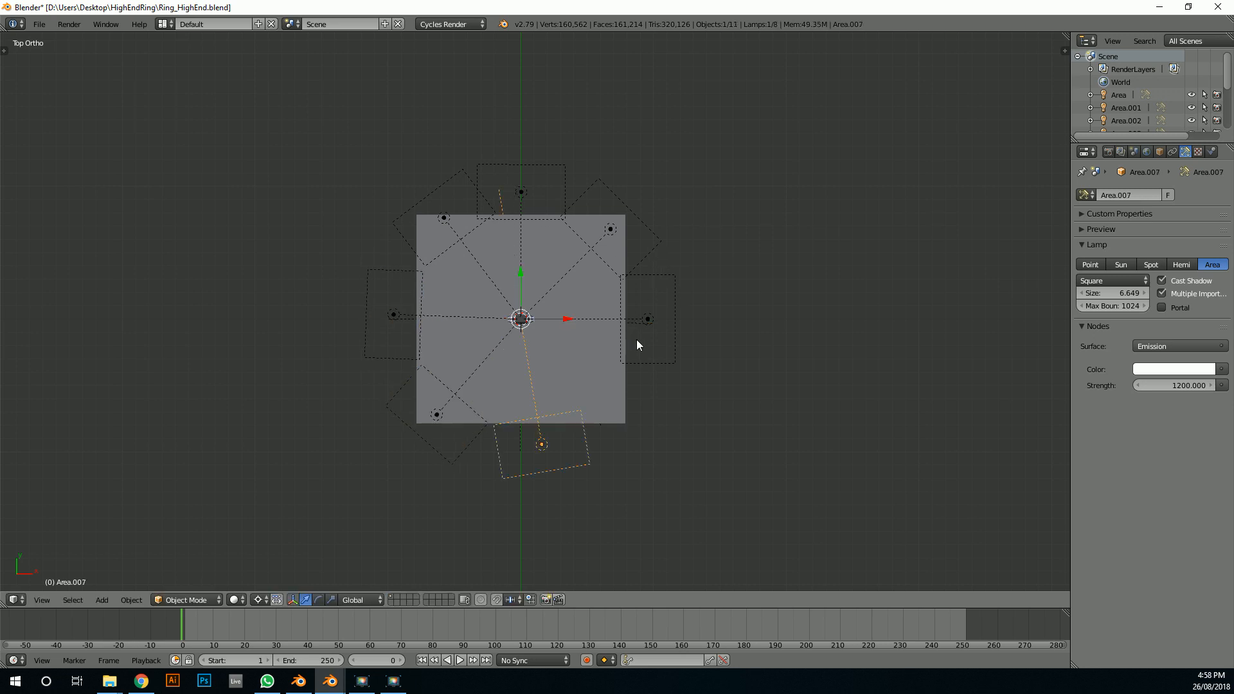
pyautogui.hotkey('shift', 'r')
# Preview the lighting on the ring and floor in perspective with rendered shading, and return to solid shading
pyautogui.moveTo(592, 336); pyautogui.dragTo(568, 259, button='middle')
pyautogui.scroll(4, 547, 266)
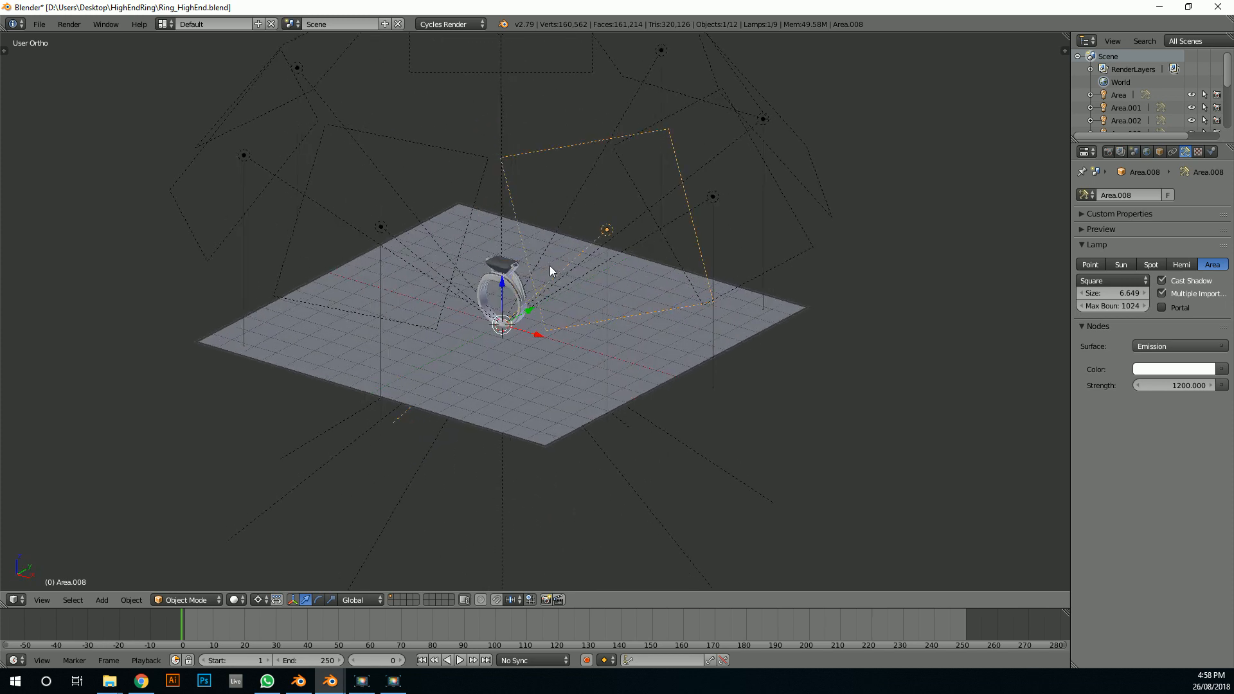
pyautogui.press('KP_5')
pyautogui.scroll(3, 571, 278)
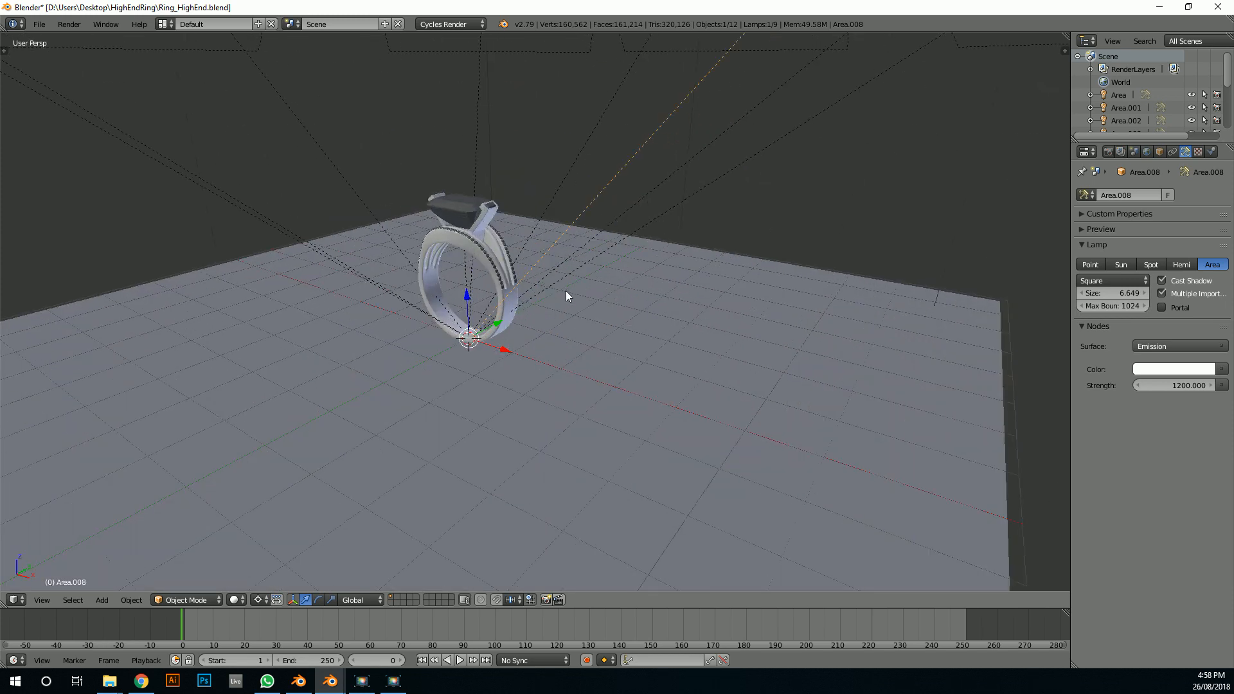
pyautogui.hotkey('shift', 'z')
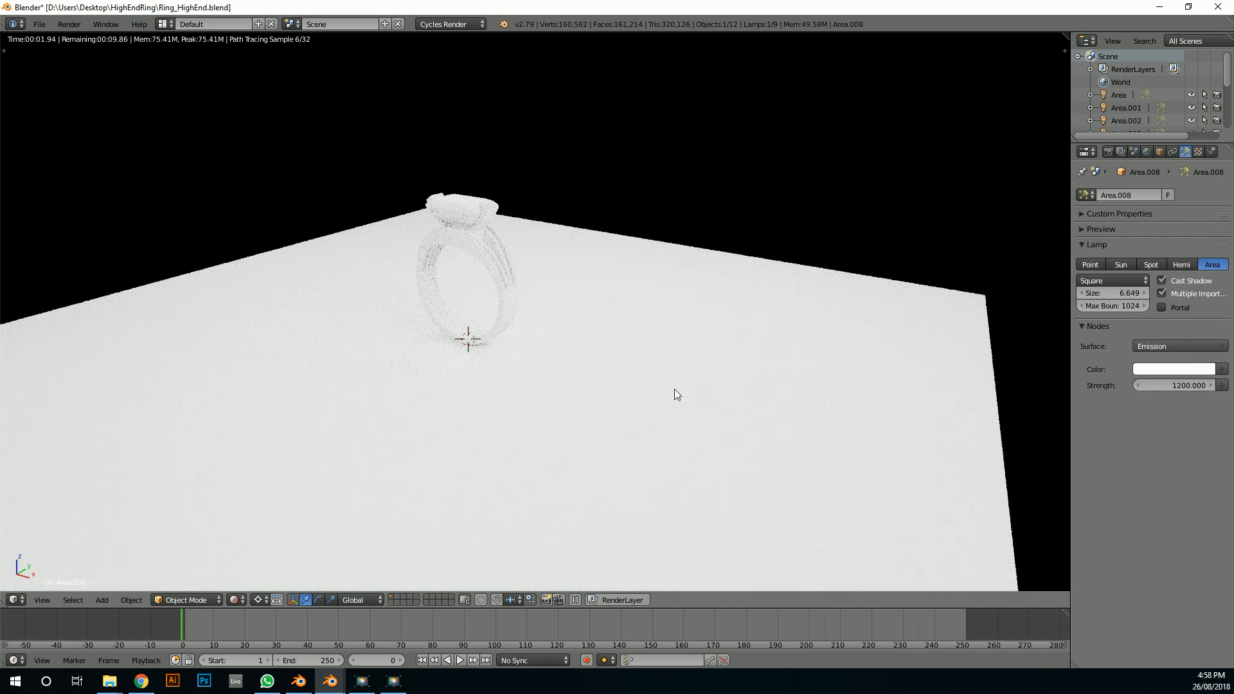
pyautogui.moveTo(627, 417)
pyautogui.mouseDown(button='middle')
pyautogui.moveTo(654, 338)
pyautogui.moveTo(703, 319)
pyautogui.mouseUp(button='middle')
pyautogui.hotkey('shift', 'z')
# Select the floor plane and switch the screen layout to Compositing
pyautogui.rightClick(704, 320)
pyautogui.moveTo(563, 367); pyautogui.dragTo(591, 365, button='middle')
pyautogui.scroll(-3, 576, 366)
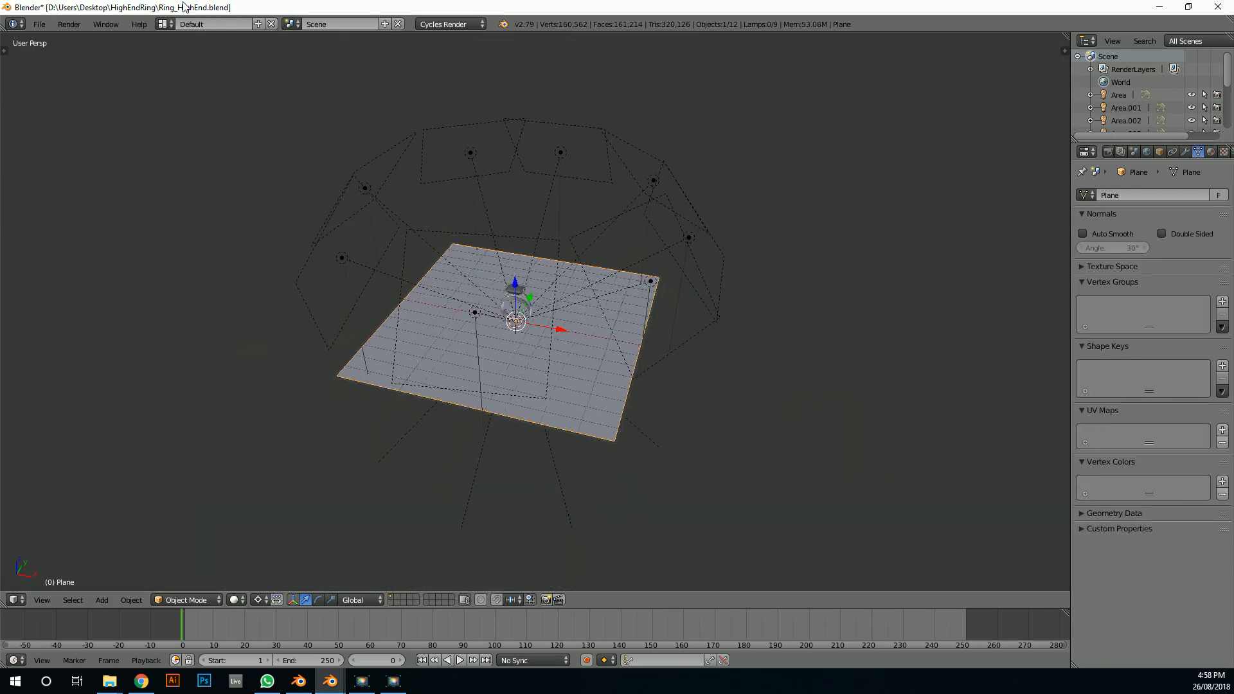
pyautogui.click(163, 24)
pyautogui.click(185, 71)
pyautogui.moveTo(638, 491); pyautogui.dragTo(688, 527, button='middle')
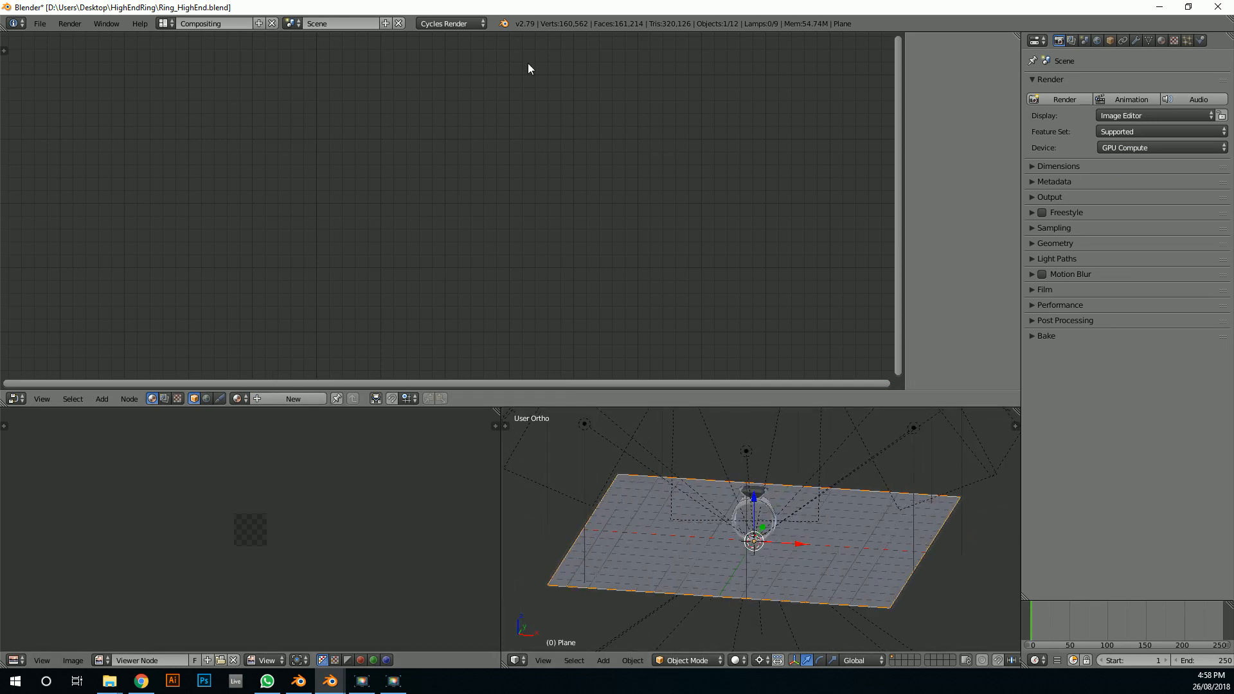
# Create a new node material for the floor plane and delete its default Diffuse BSDF node
pyautogui.scroll(-2, 222, 302)
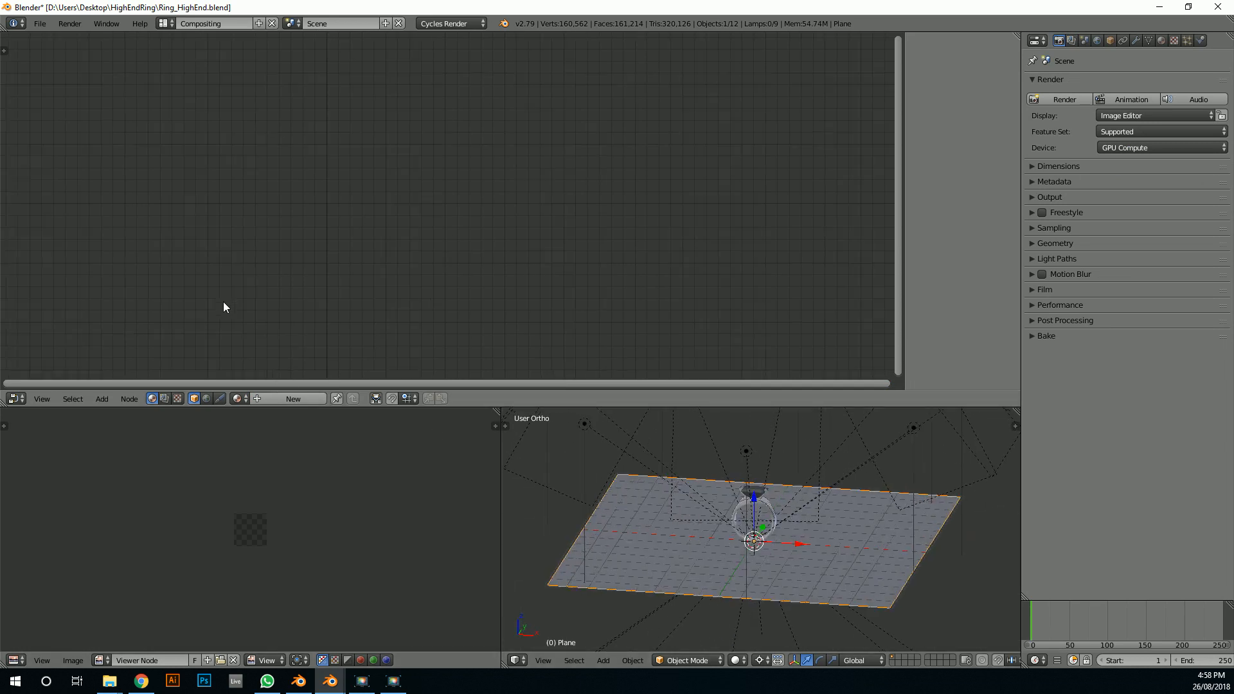
pyautogui.click(285, 399)
pyautogui.moveTo(426, 240); pyautogui.dragTo(430, 102, button='middle')
pyautogui.scroll(1, 294, 264)
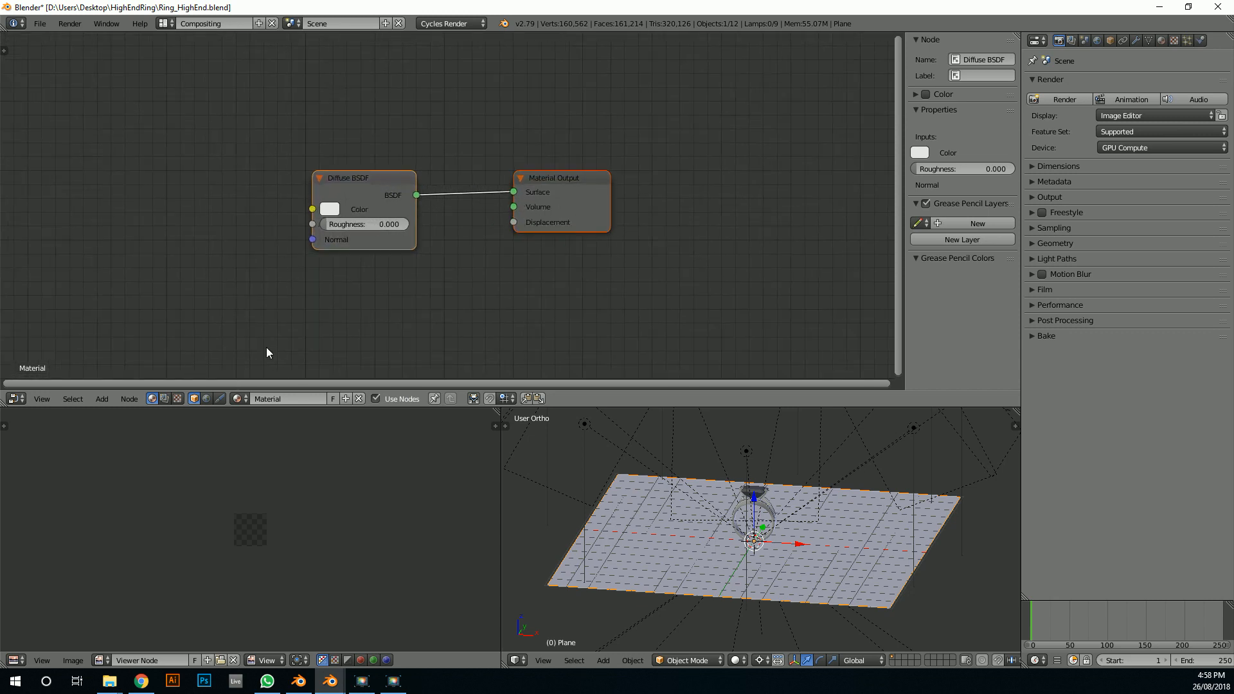
pyautogui.moveTo(368, 199); pyautogui.dragTo(310, 159)
pyautogui.press('x')
# Add a Principled BSDF node and connect its BSDF output to the Surface input of the Material Output
pyautogui.hotkey('shift', 'a')
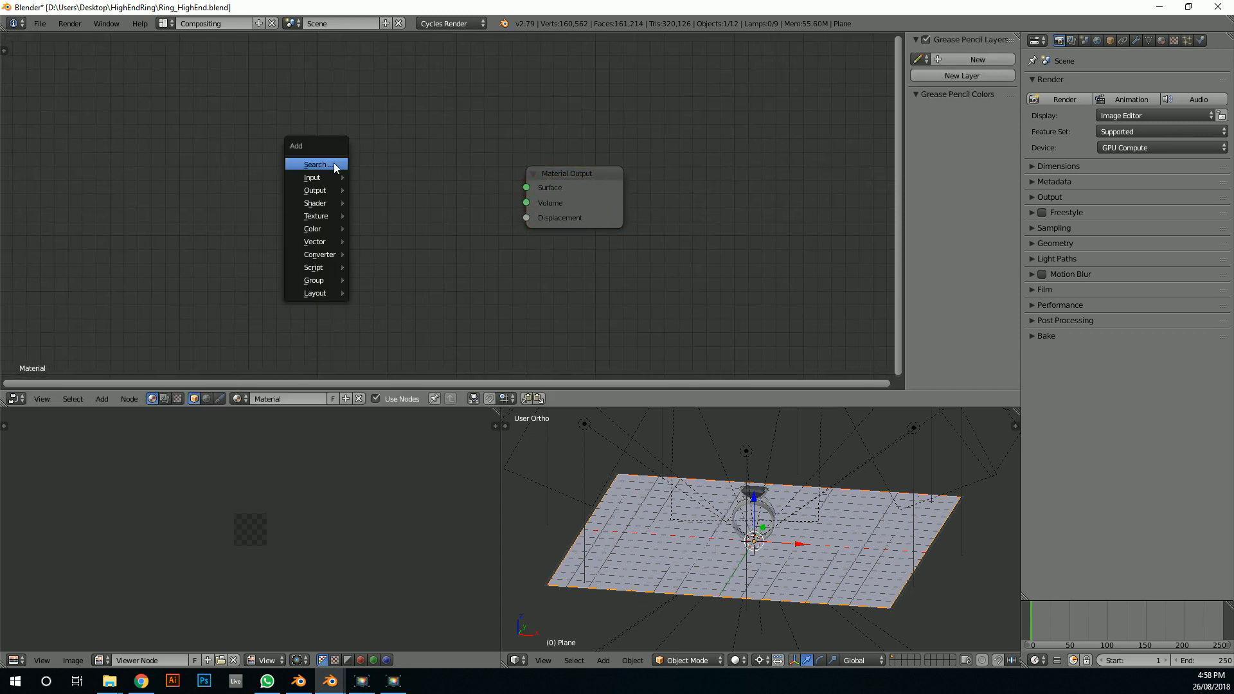
pyautogui.click(329, 165)
pyautogui.write('PR')
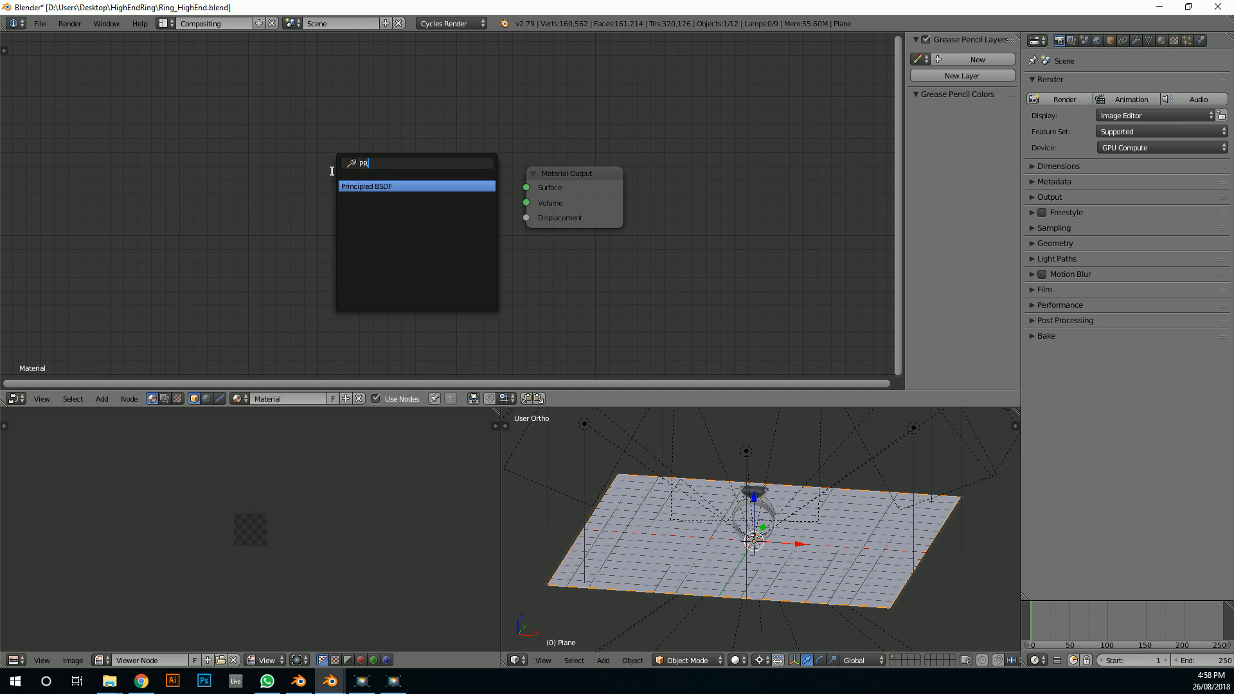
pyautogui.press('Return')
pyautogui.click(195, 96)
pyautogui.moveTo(299, 119); pyautogui.dragTo(525, 187)
# Set the floor material's Metallic to 1.000 and Roughness to about 0.208 on the Principled BSDF
pyautogui.scroll(2, 365, 162)
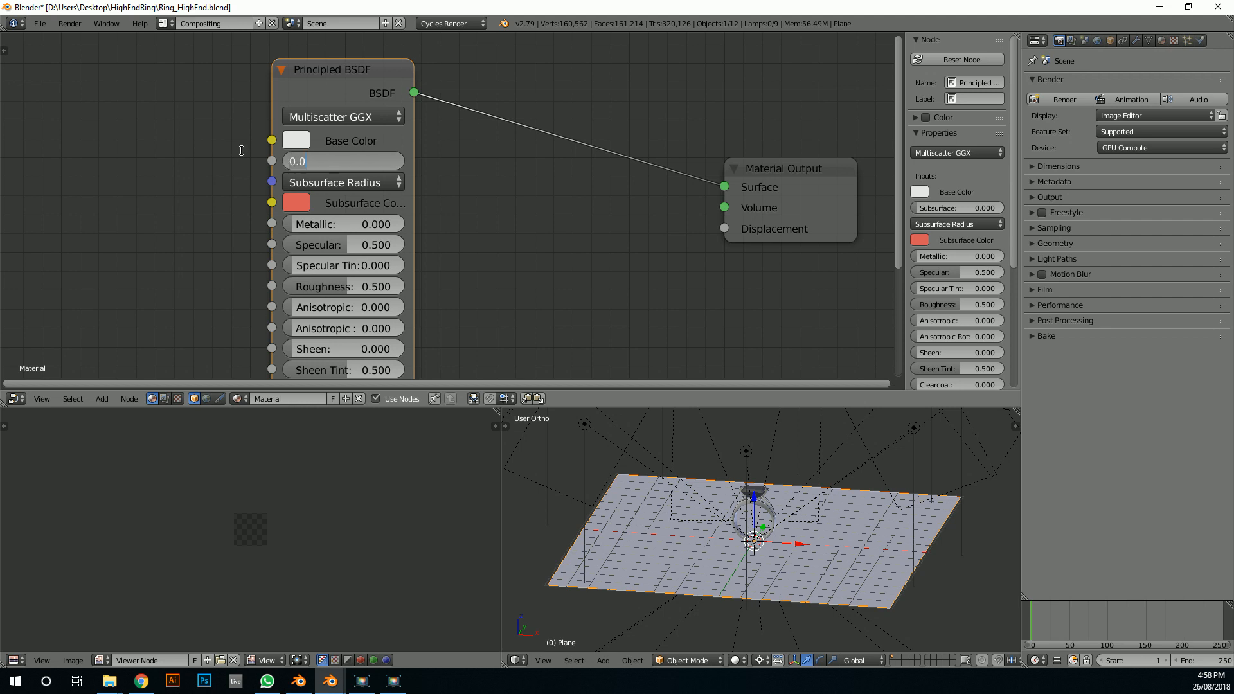
pyautogui.moveTo(321, 224); pyautogui.dragTo(412, 224)
pyautogui.scroll(-2, 456, 261)
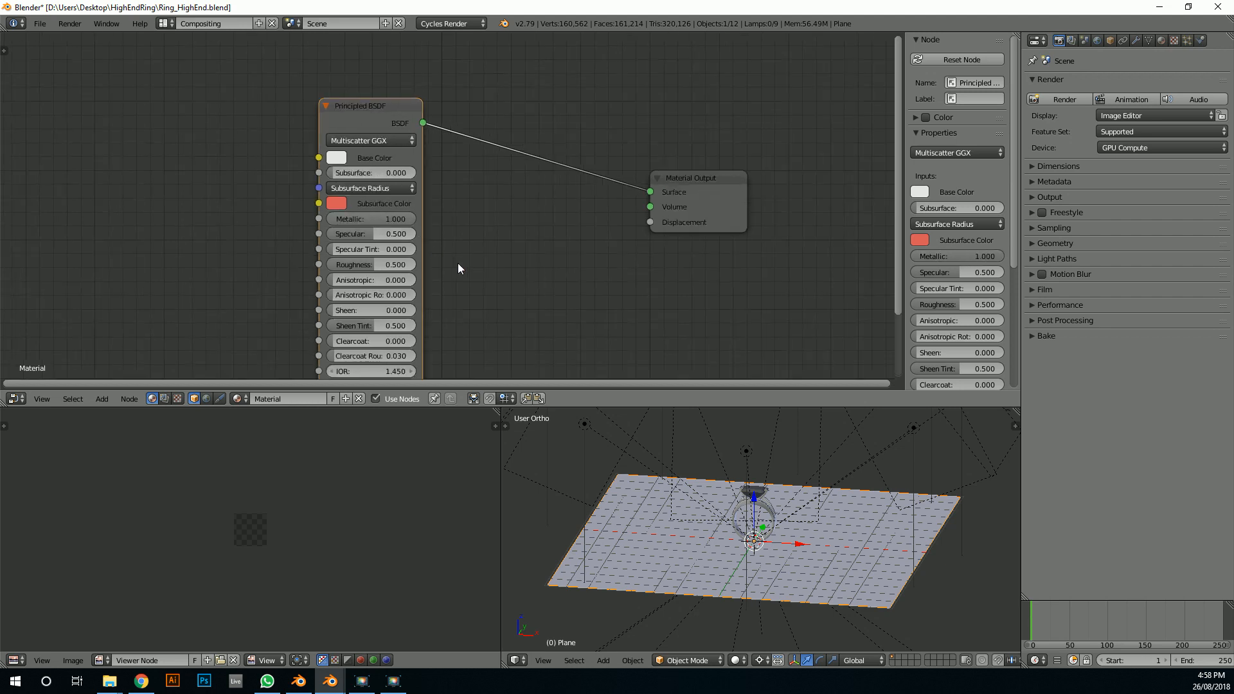
pyautogui.moveTo(456, 261); pyautogui.dragTo(419, 176, button='middle')
pyautogui.moveTo(338, 179); pyautogui.dragTo(317, 179)
# Add a camera to the scene and look through it
pyautogui.scroll(2, 773, 502)
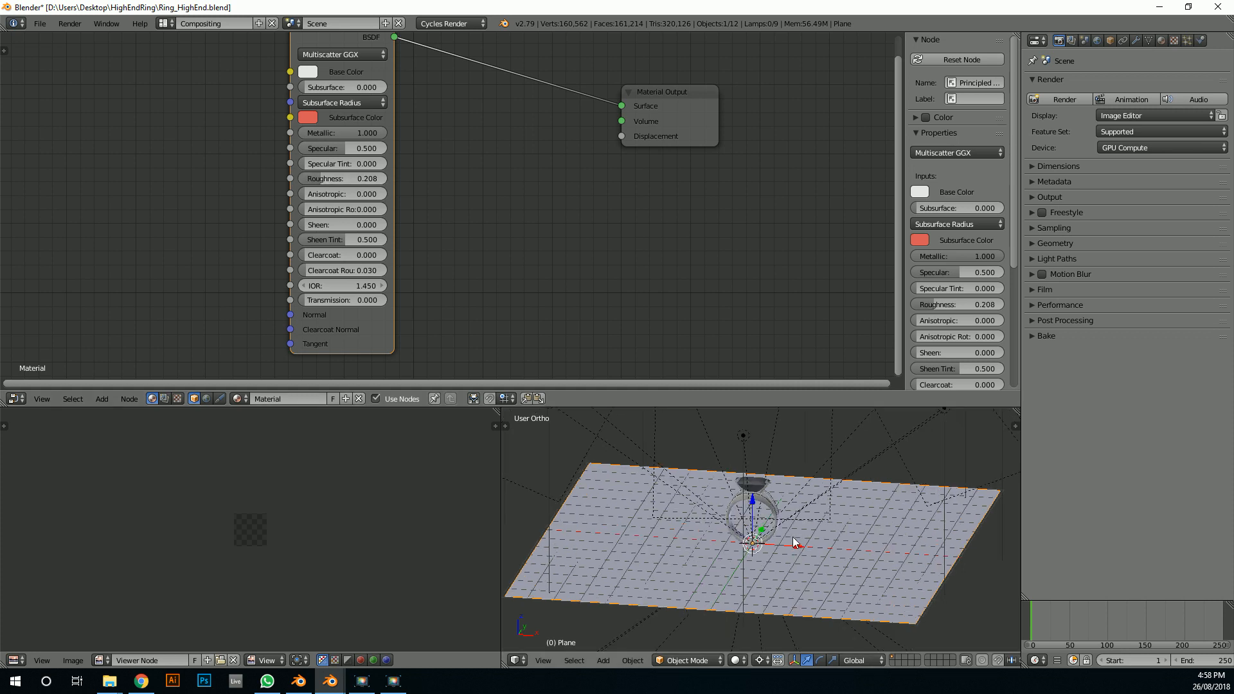
pyautogui.moveTo(773, 502); pyautogui.dragTo(754, 520, button='middle')
pyautogui.moveTo(784, 511); pyautogui.dragTo(829, 537, button='middle')
pyautogui.click(603, 661)
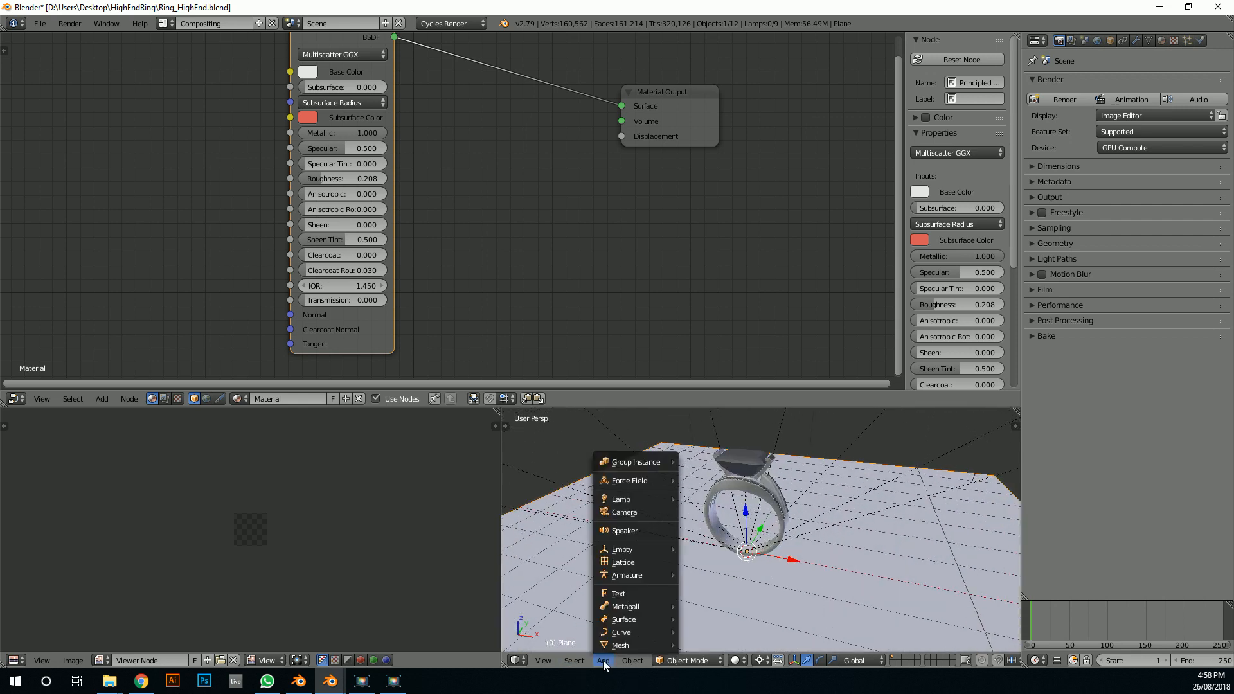
pyautogui.click(662, 512)
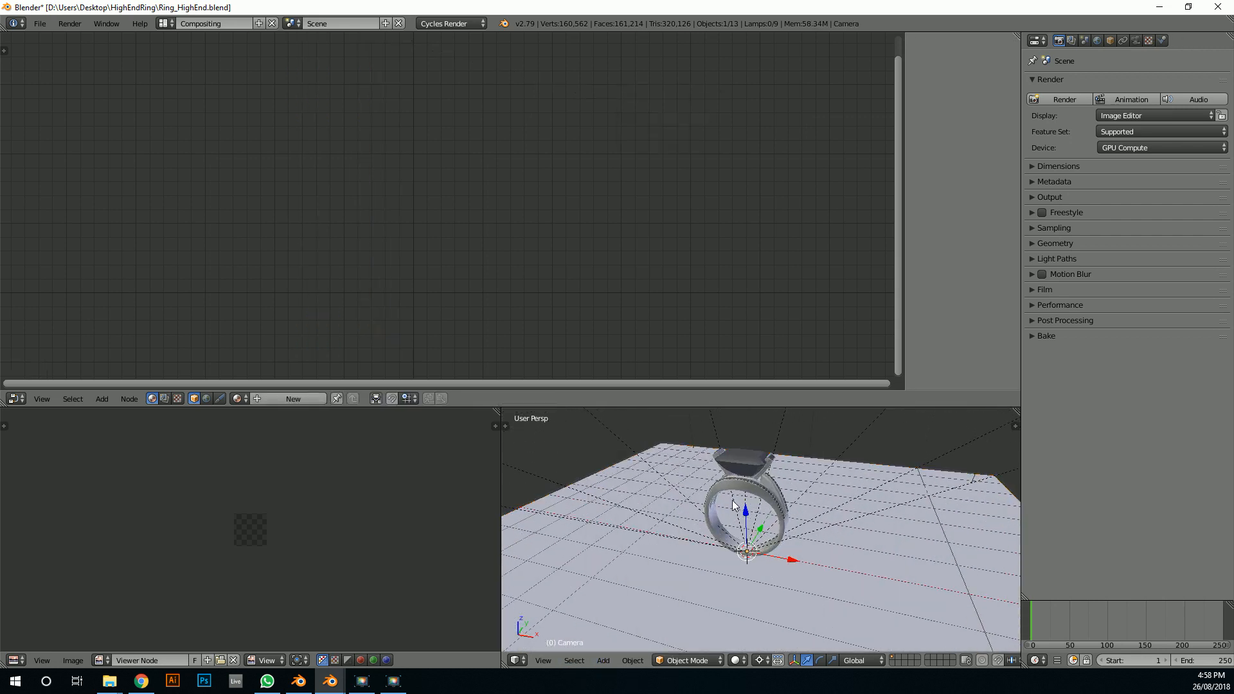
pyautogui.press('KP_0')
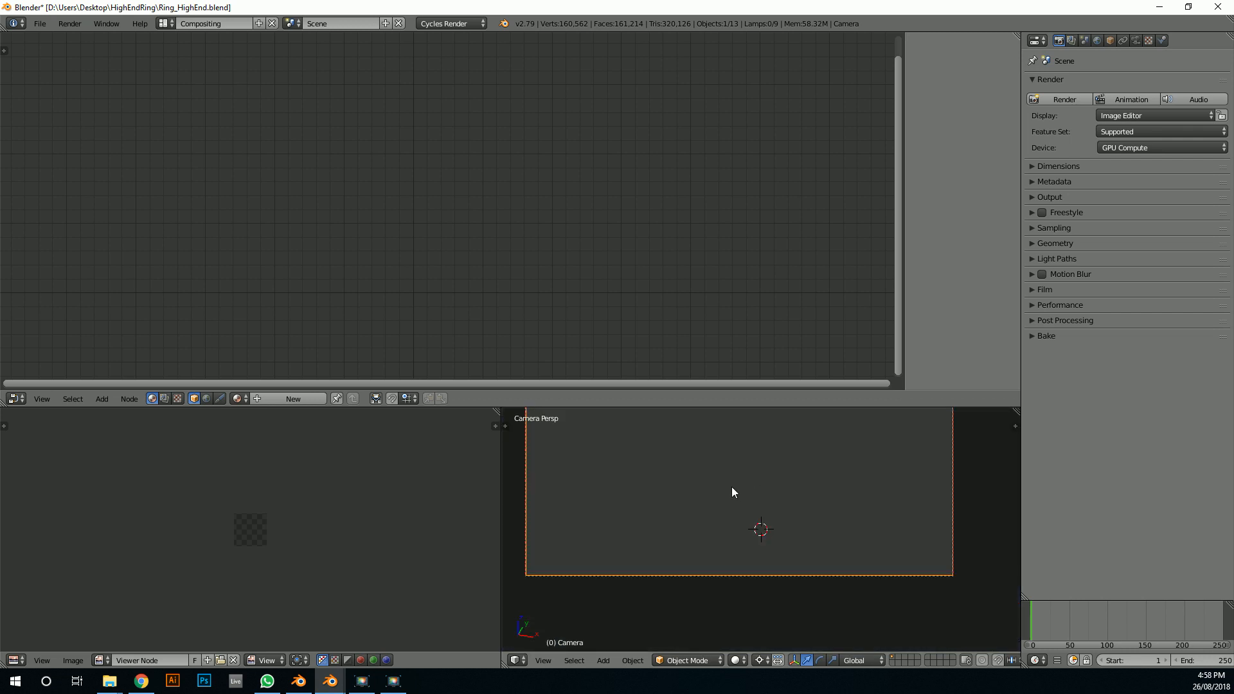
# Pull the camera back about 2.3 units along its local Z axis and make the 3D viewport taller
pyautogui.press('g')
pyautogui.press('z')
pyautogui.press('z')
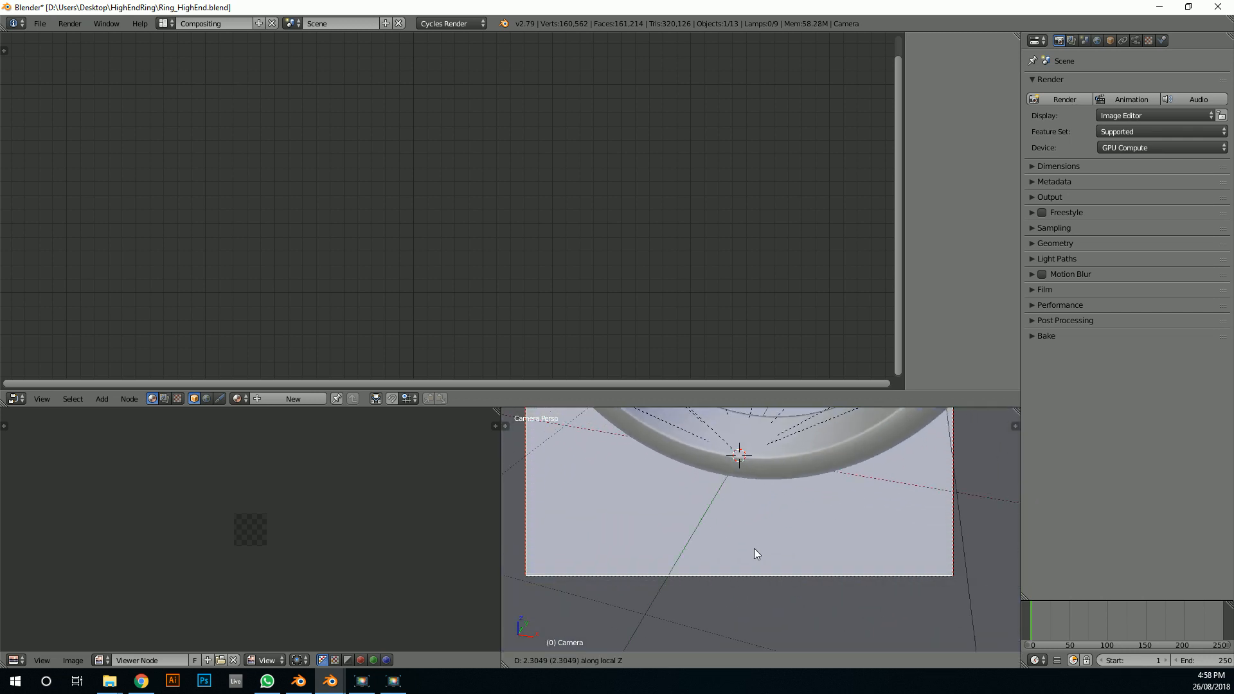
pyautogui.click(755, 548)
pyautogui.moveTo(769, 406); pyautogui.dragTo(769, 289)
# Pull the camera back about 2.28 units more along its local Z axis so the whole ring fits the frame
pyautogui.press('g')
pyautogui.press('z')
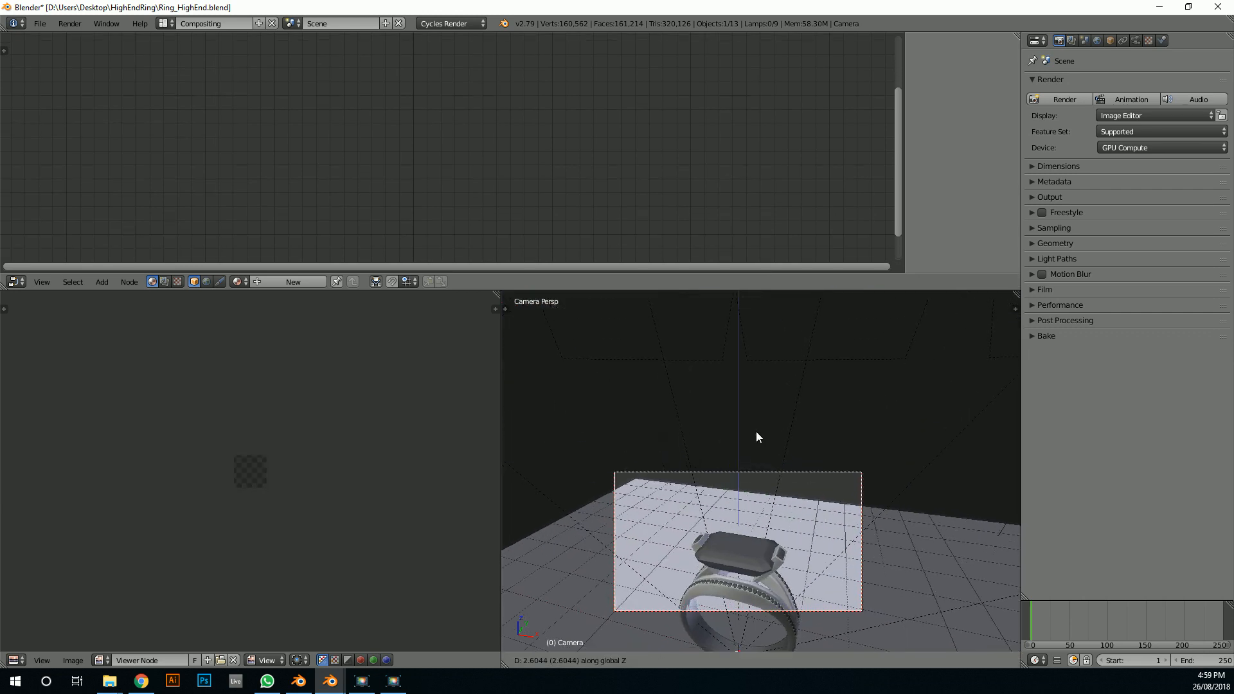
pyautogui.press('z')
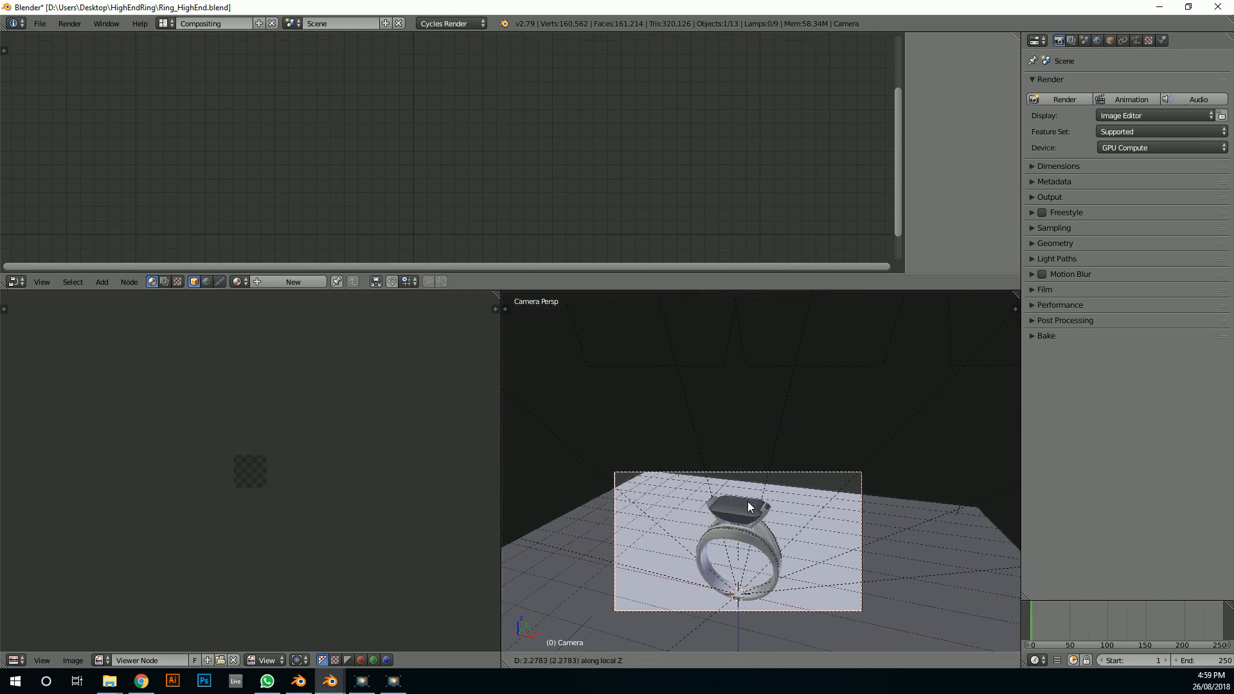
pyautogui.click(747, 502)
# Set the pivot point to 3D Cursor, trackball-rotate the camera to look down on the ring from higher up, and shift it to reframe the ring
pyautogui.scroll(2, 745, 508)
pyautogui.keyDown('shift'); pyautogui.moveTo(766, 506); pyautogui.dragTo(704, 498, button='middle'); pyautogui.keyUp('shift')
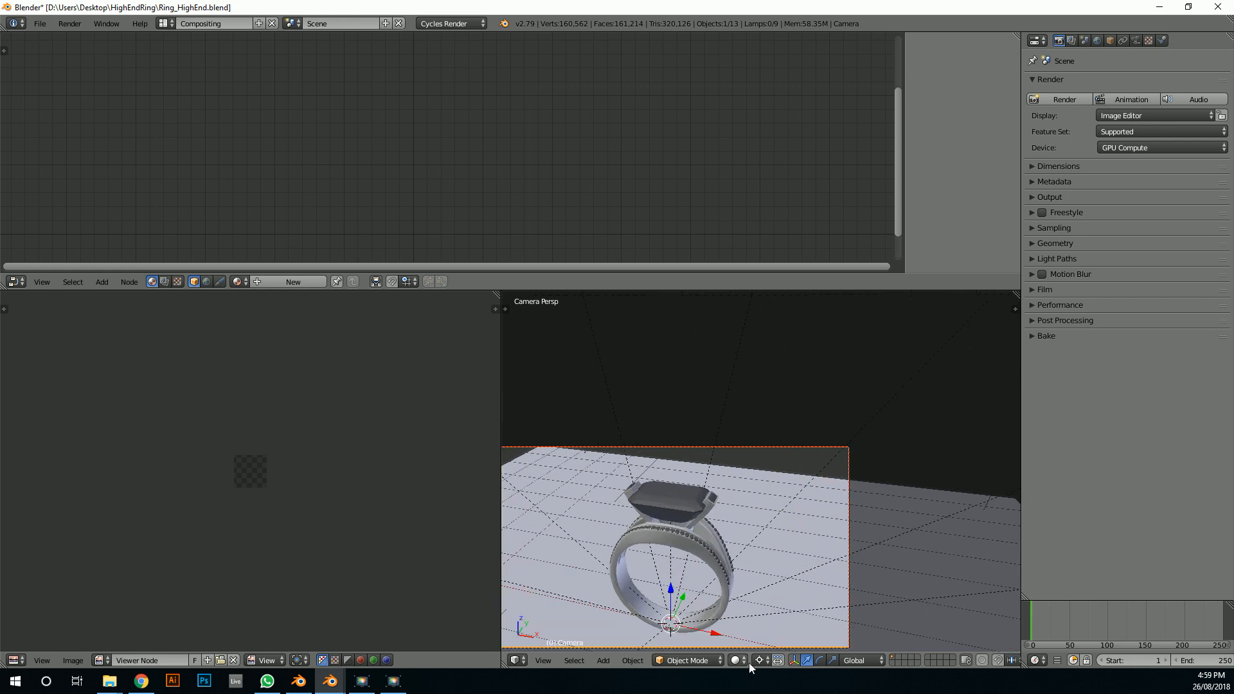
pyautogui.scroll(-2, 681, 597)
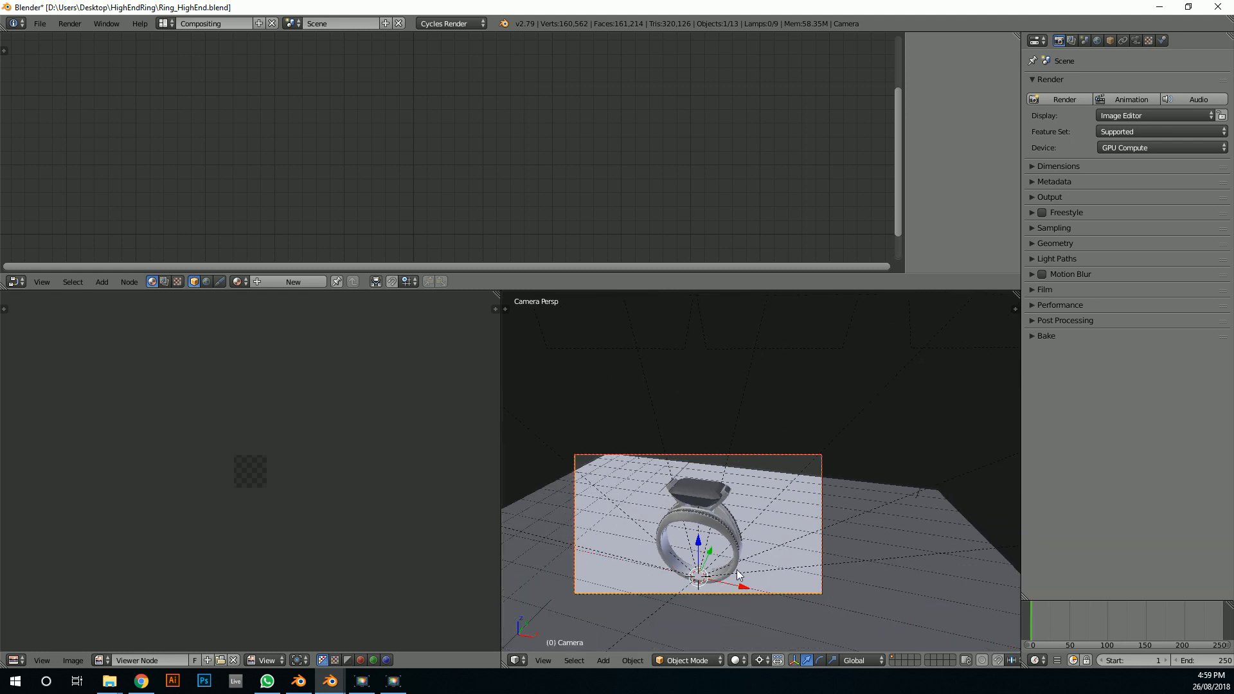
pyautogui.click(762, 660)
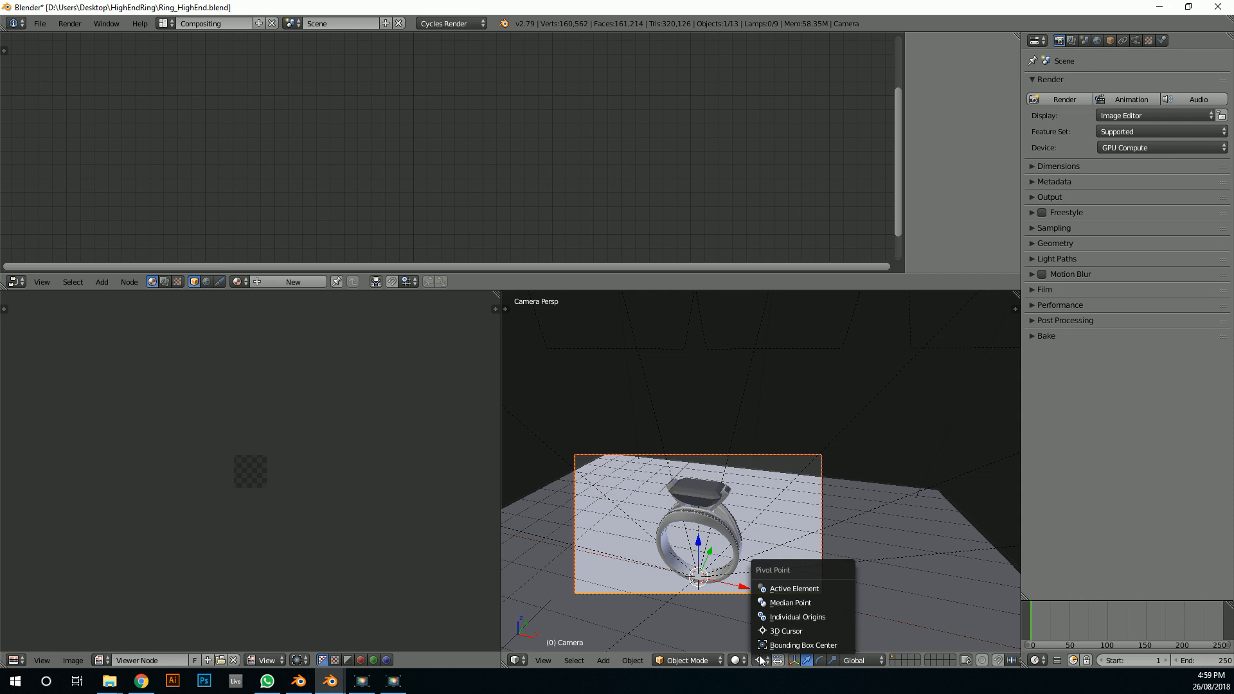
pyautogui.click(787, 631)
pyautogui.press('r')
pyautogui.press('r')
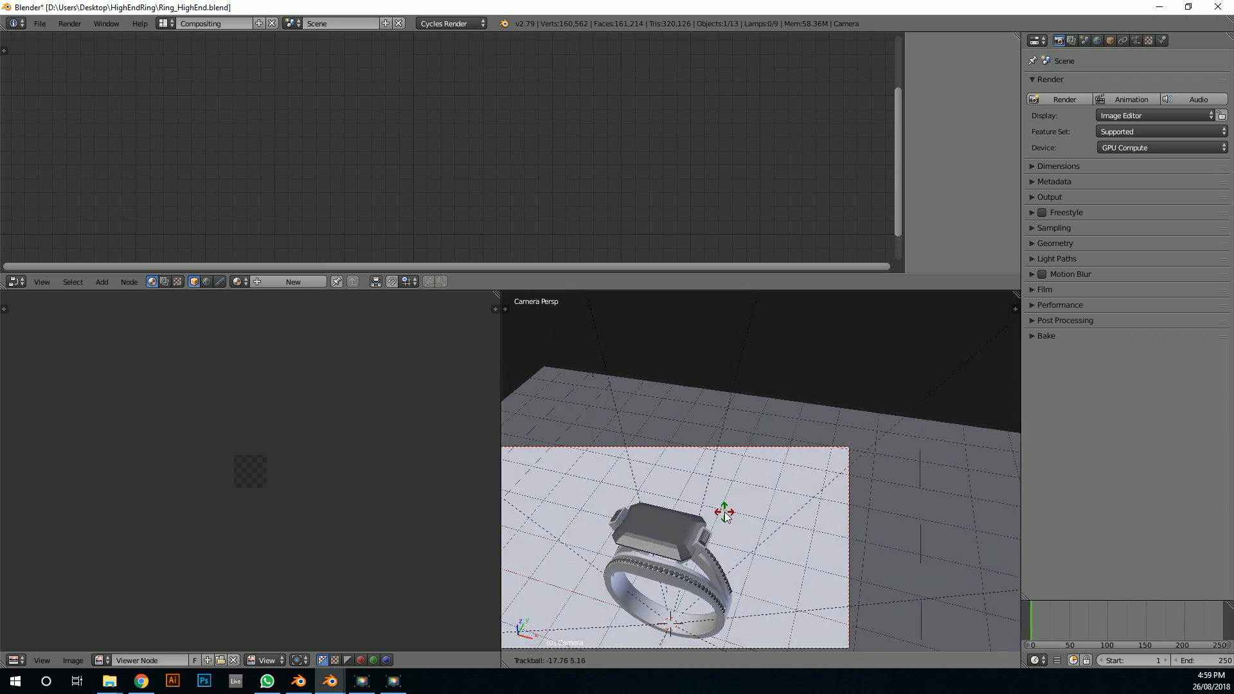
pyautogui.click(724, 515)
pyautogui.press('g')
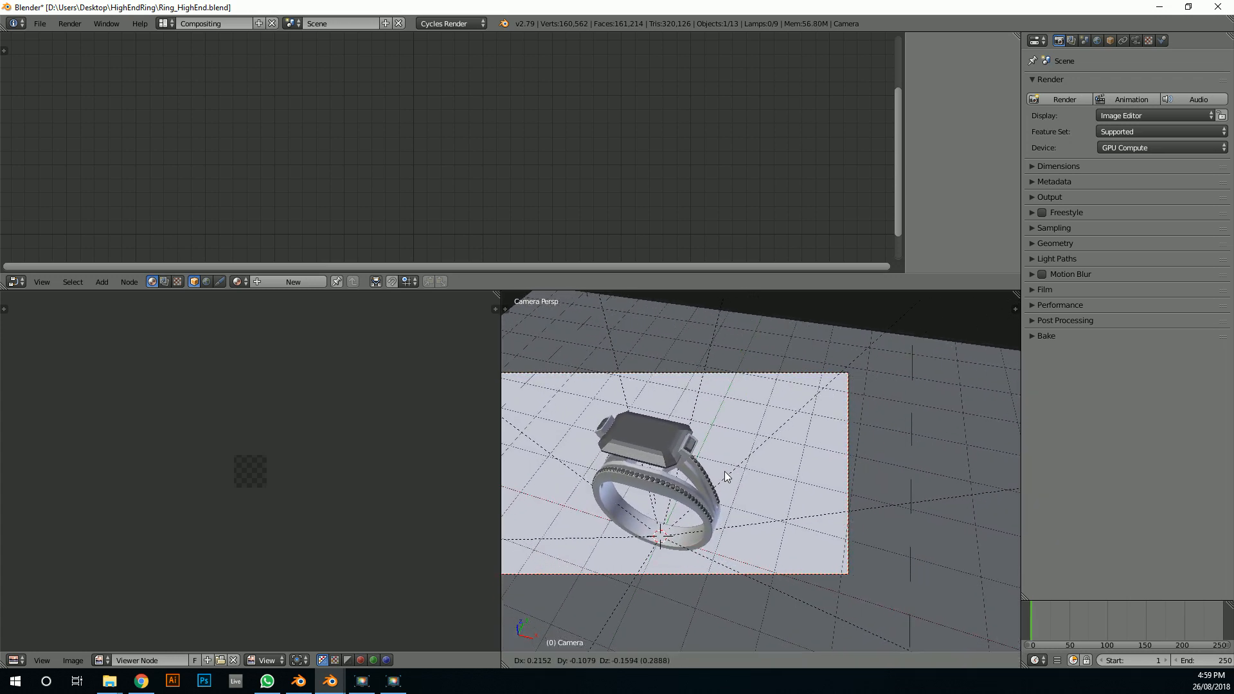
pyautogui.click(729, 472)
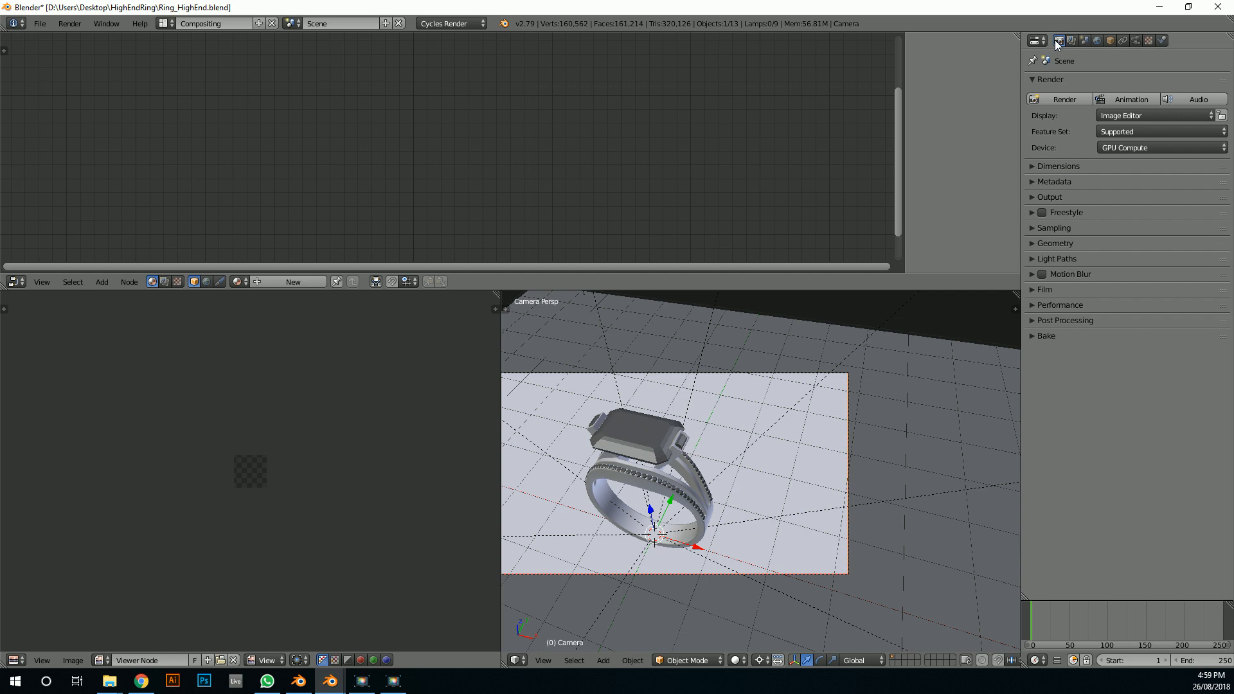
# Set the horizontal render resolution to 1080 px for a square frame
pyautogui.click(1055, 167)
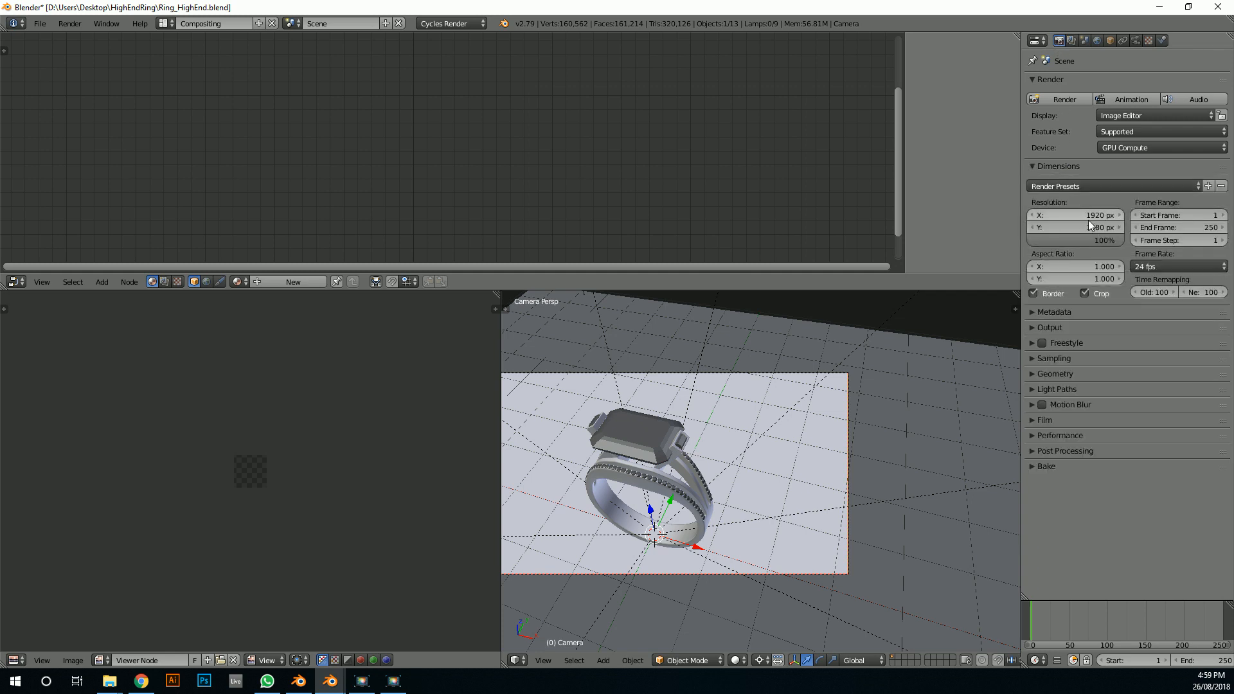
pyautogui.click(1082, 214)
pyautogui.write('1080')
pyautogui.press('Return')
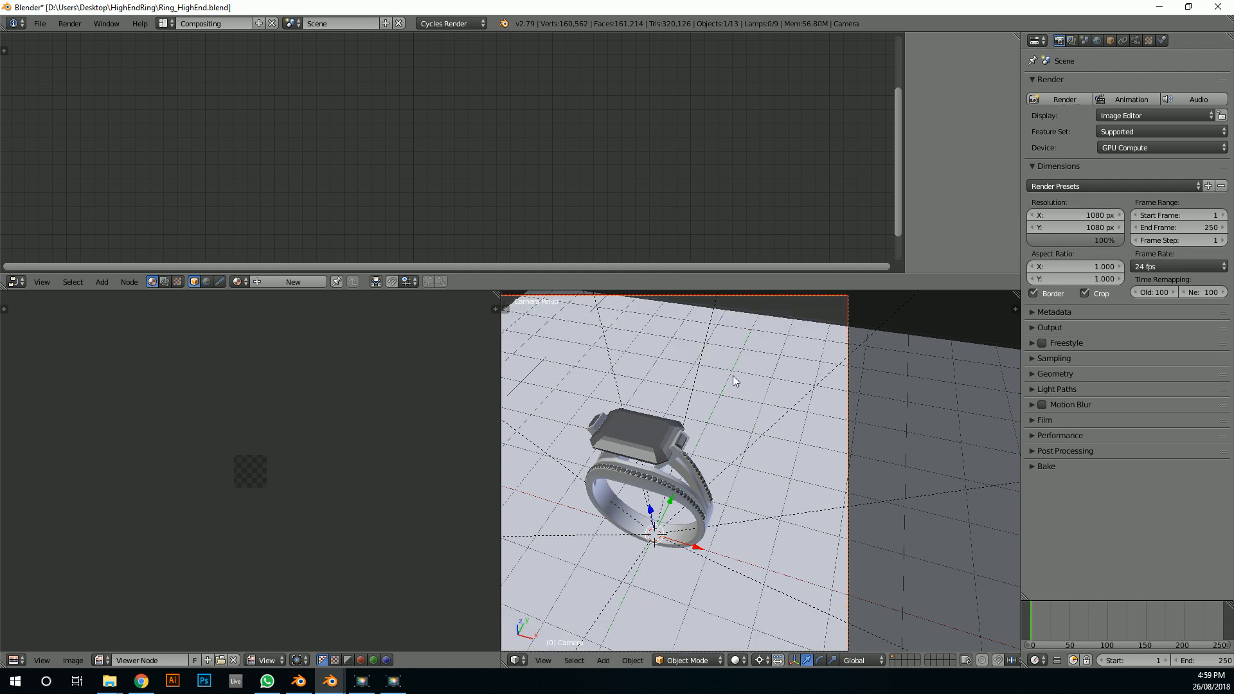
# Move the camera closer along its local Z axis, then shift and rotate it so the ring sits centred in the square frame
pyautogui.scroll(-4, 676, 514)
pyautogui.scroll(1, 679, 495)
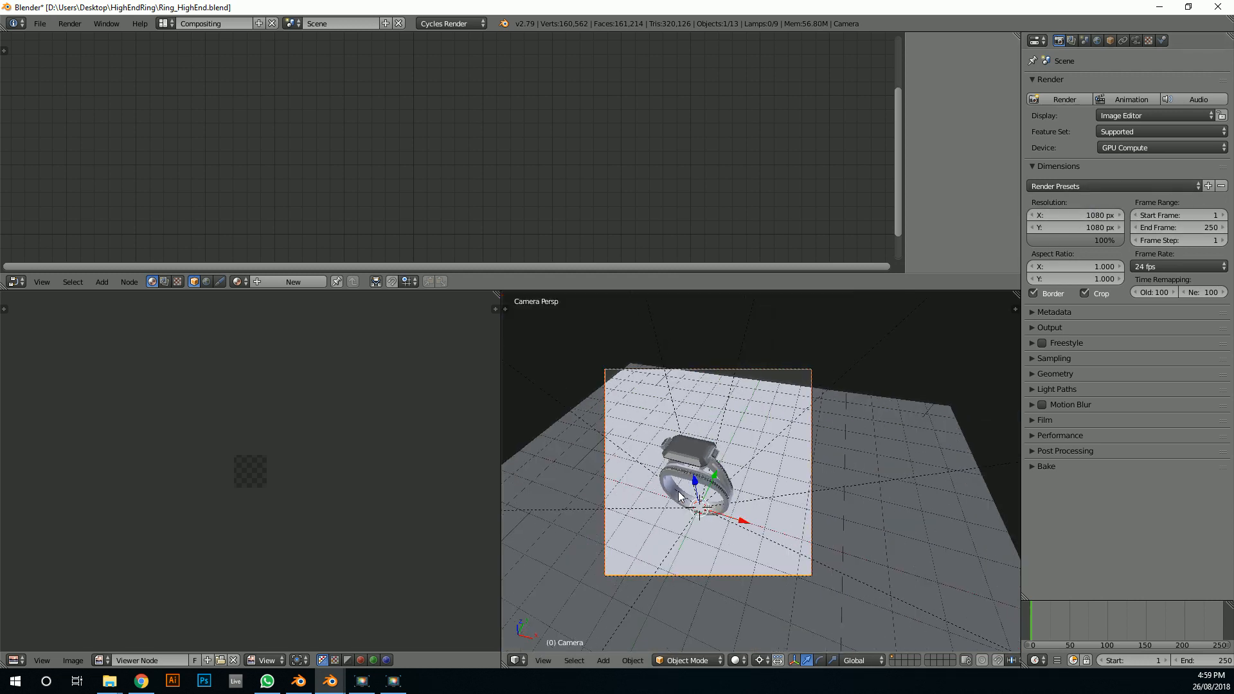
pyautogui.press('g')
pyautogui.press('z')
pyautogui.press('z')
pyautogui.click(718, 479)
pyautogui.press('g')
pyautogui.click(684, 479)
pyautogui.press('r')
pyautogui.press('r')
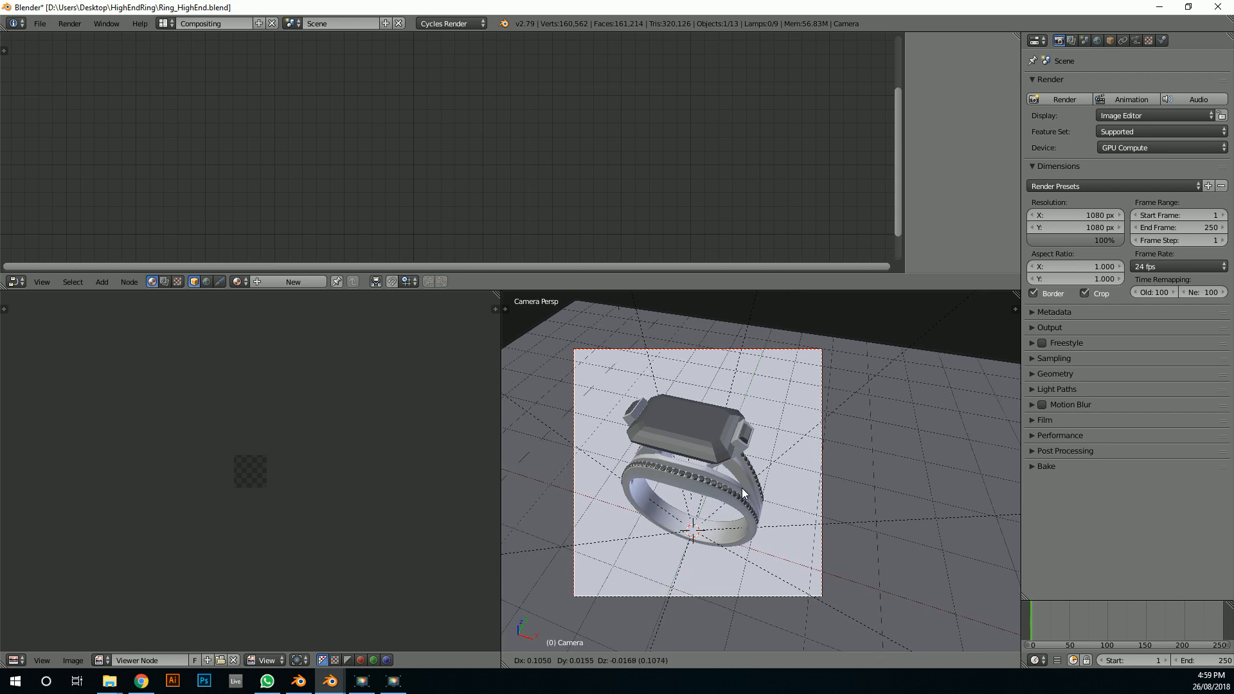
pyautogui.click(741, 487)
# Set the camera's focal length to 75 mm
pyautogui.click(1135, 40)
pyautogui.click(1089, 138)
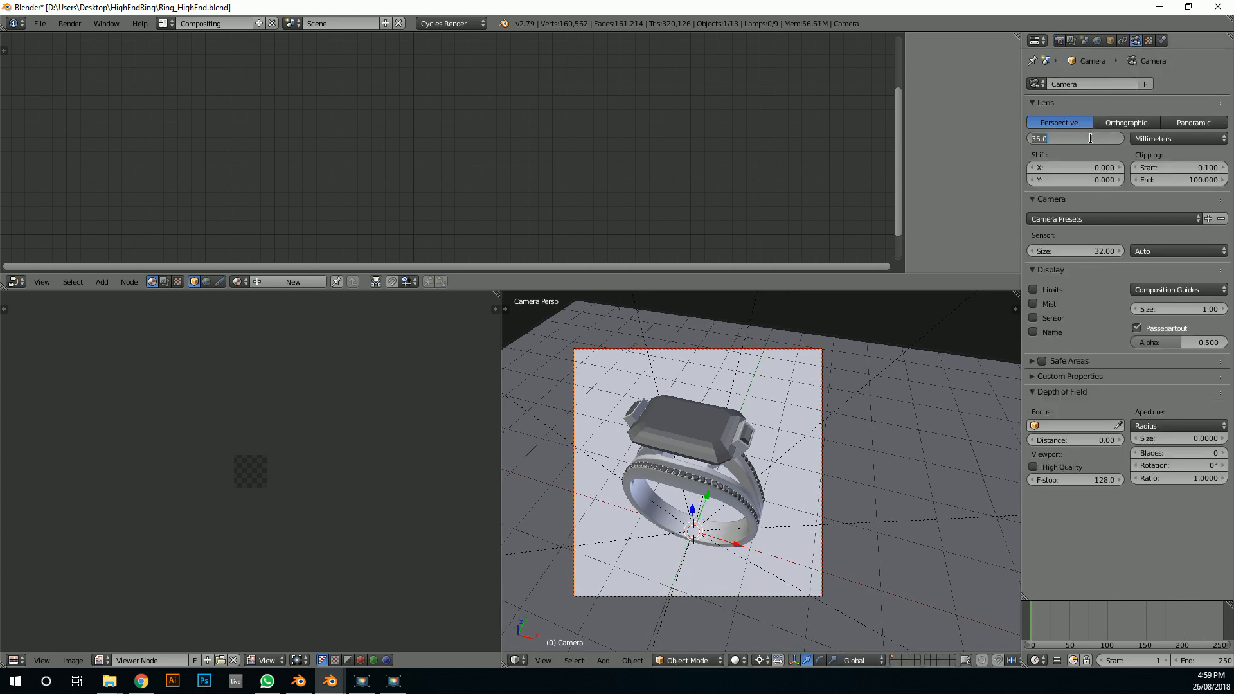
pyautogui.write('75')
pyautogui.press('Return')
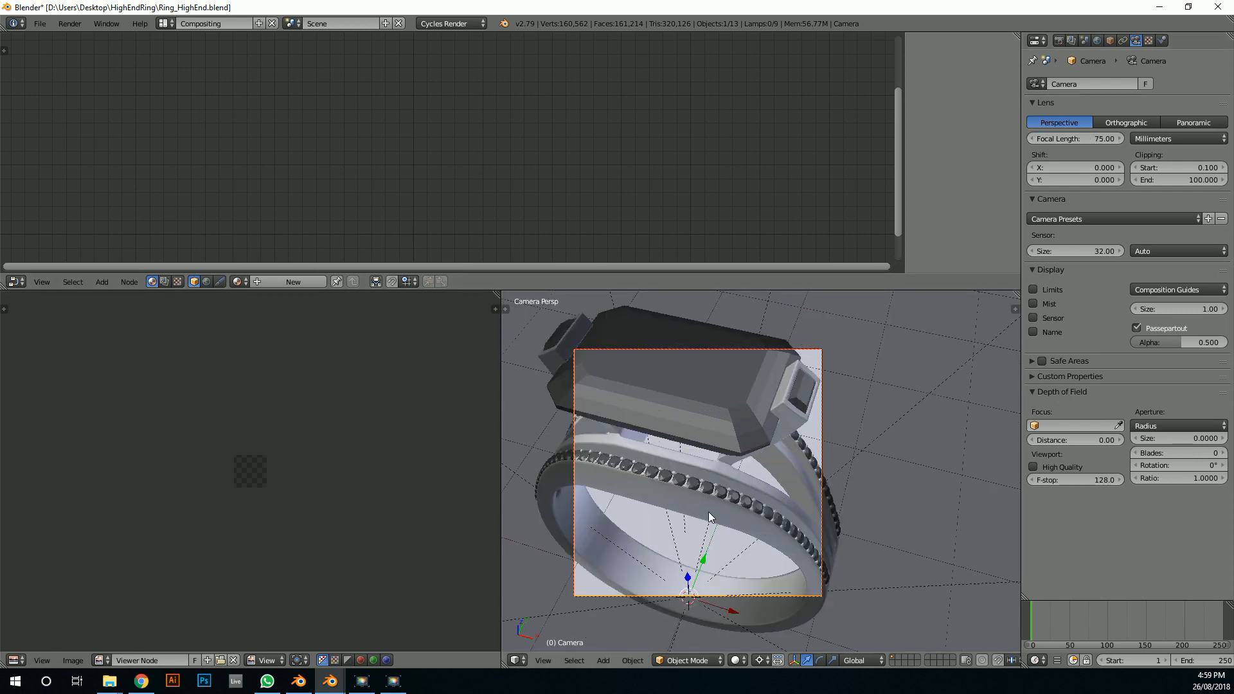
# Pull the camera back about 1.9 units along its local Z axis and shift it to centre the ring in the frame
pyautogui.press('g')
pyautogui.press('z')
pyautogui.press('z')
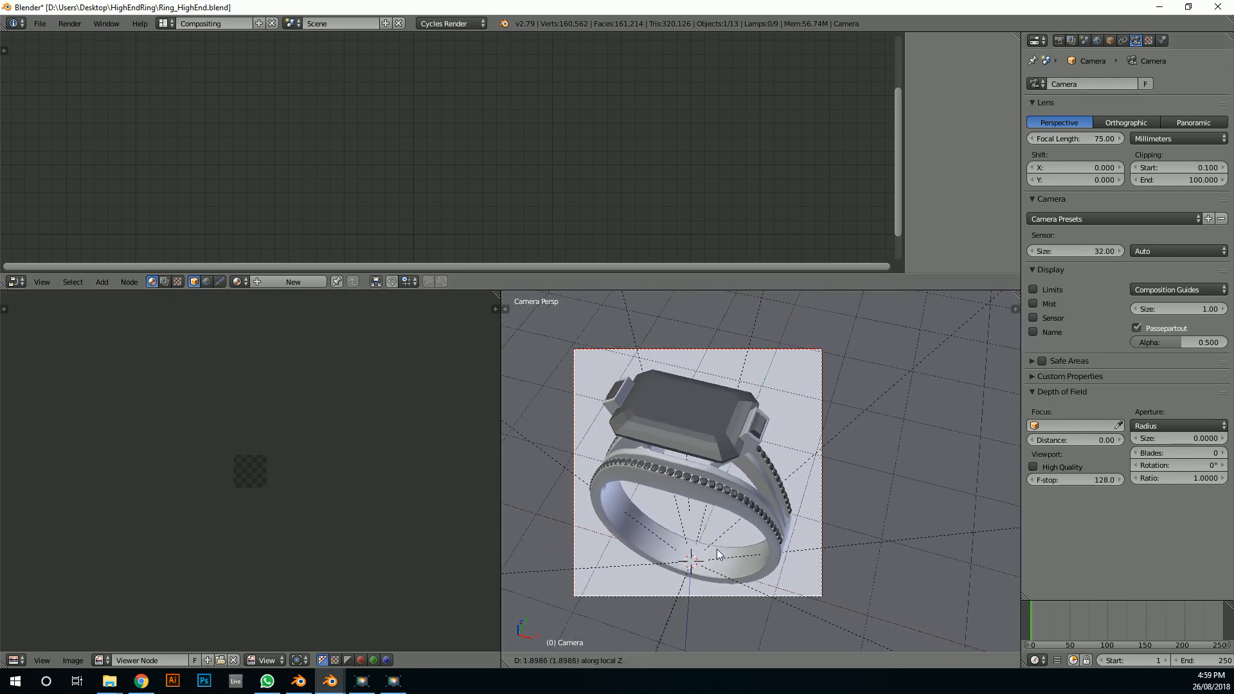
pyautogui.click(716, 549)
pyautogui.press('g')
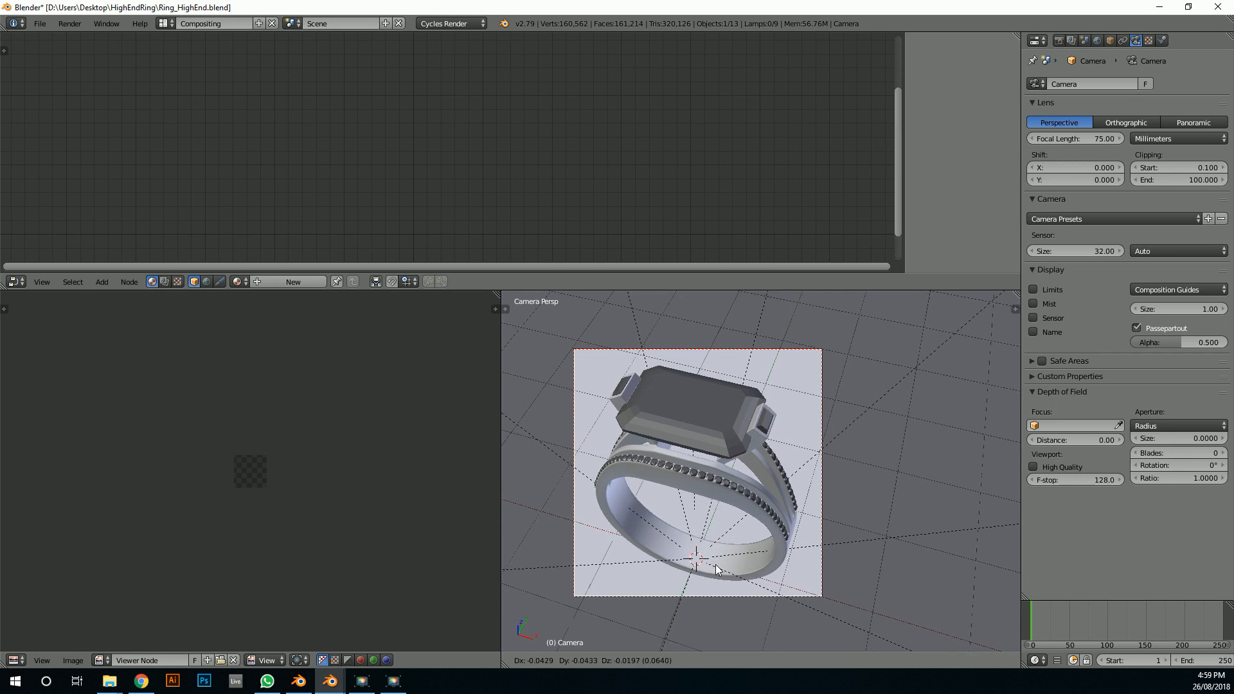
pyautogui.click(709, 563)
# Set the pivot point to Median Point and scale the camera object down to about 0.36
pyautogui.moveTo(780, 442); pyautogui.dragTo(650, 565, button='middle')
pyautogui.click(760, 660)
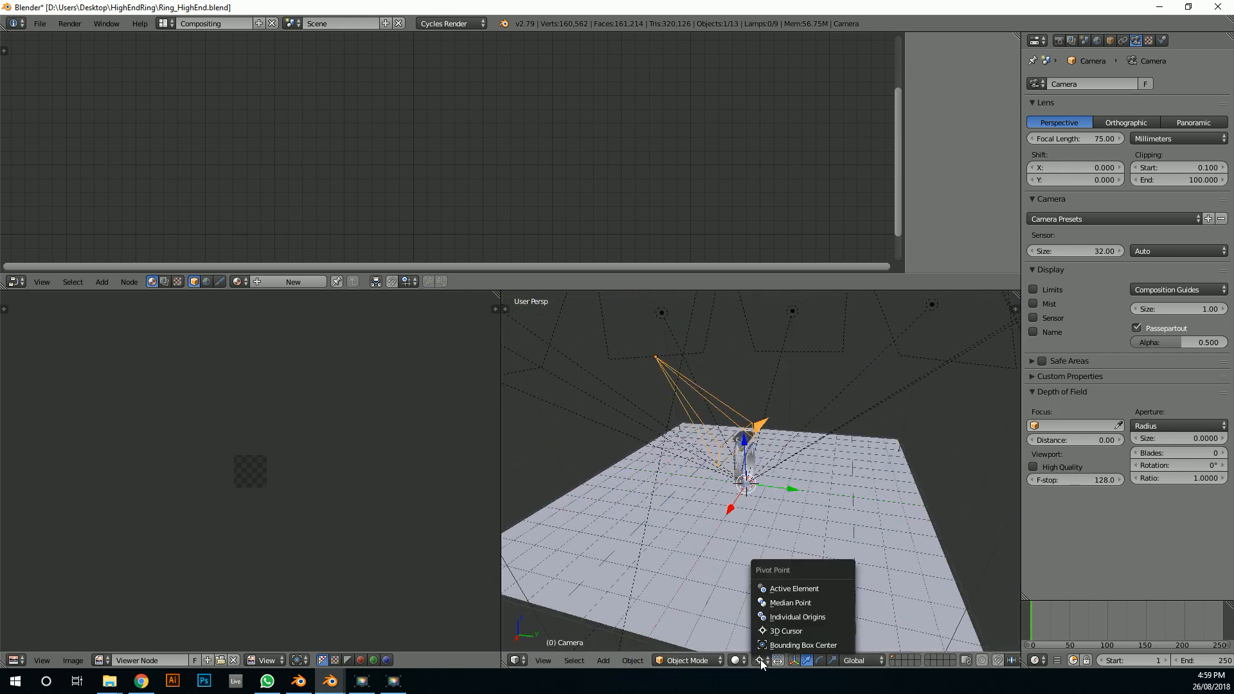
pyautogui.click(811, 604)
pyautogui.press('s')
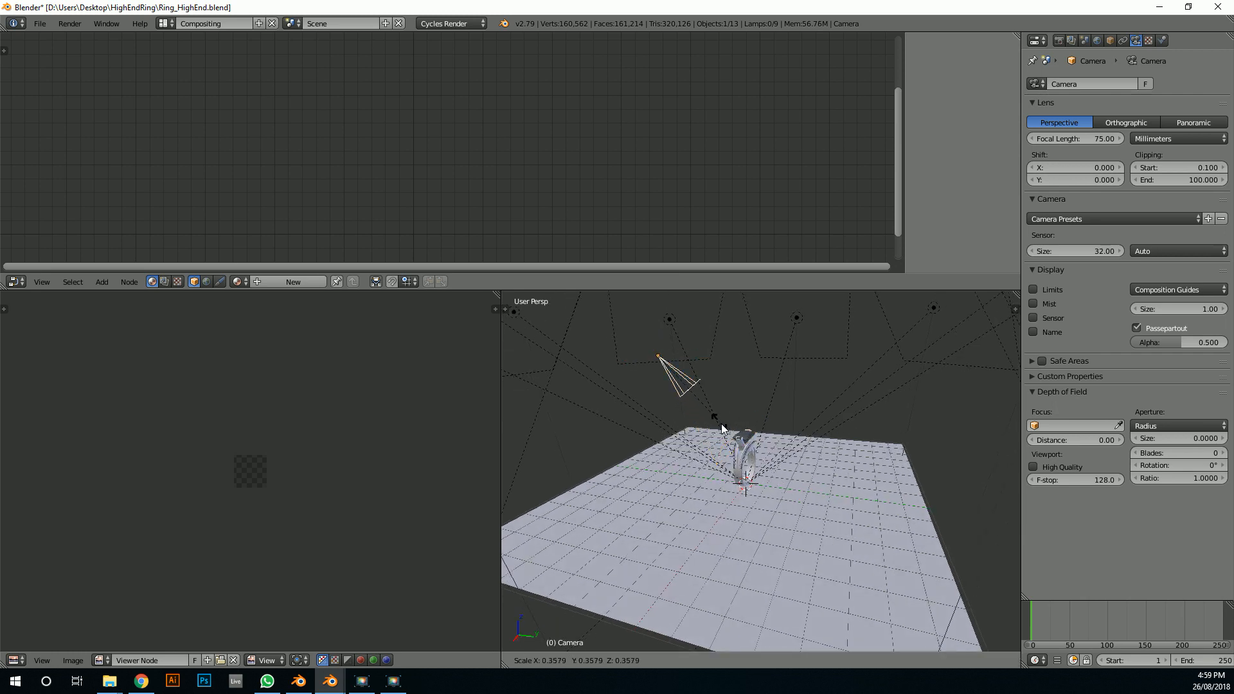
pyautogui.click(721, 428)
# Return to the camera view, frame the ring in the viewport and preview it with rendered shading
pyautogui.moveTo(715, 430)
pyautogui.mouseDown(button='middle')
pyautogui.moveTo(797, 406)
pyautogui.moveTo(999, 413)
pyautogui.moveTo(673, 438)
pyautogui.moveTo(704, 438)
pyautogui.mouseUp(button='middle')
pyautogui.press('KP_0')
pyautogui.scroll(3, 704, 438)
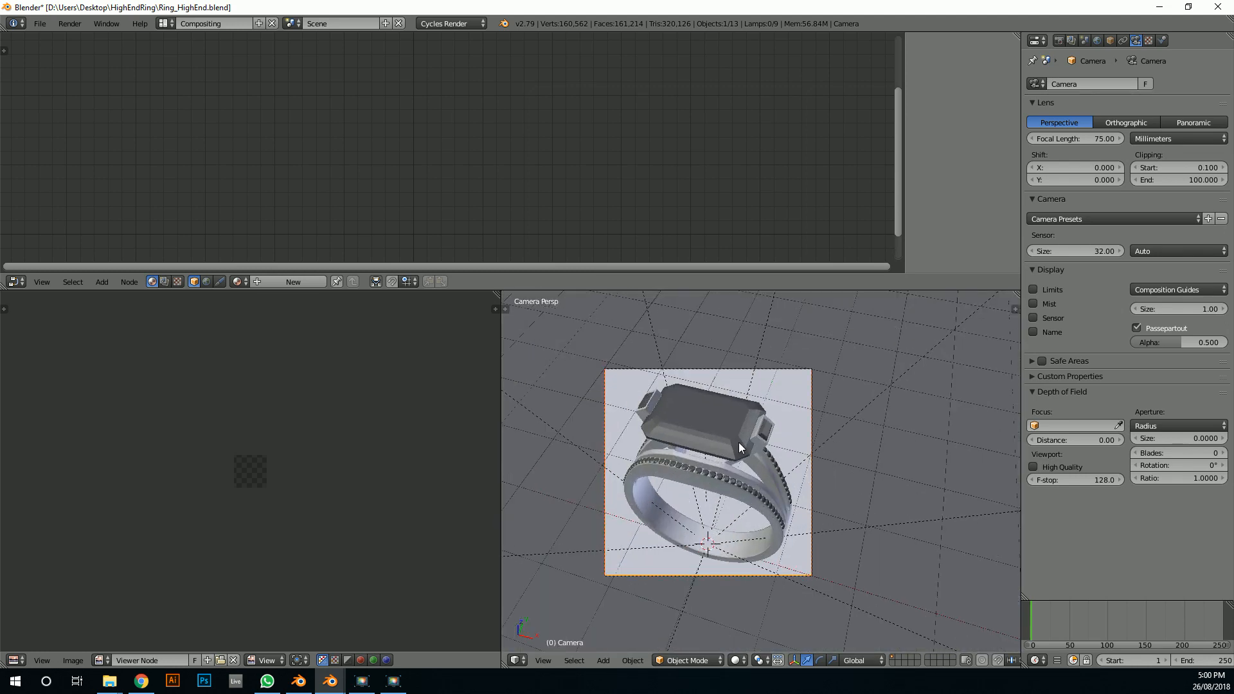
pyautogui.keyDown('shift'); pyautogui.moveTo(717, 456); pyautogui.dragTo(734, 473, button='middle'); pyautogui.keyUp('shift')
pyautogui.scroll(1, 734, 477)
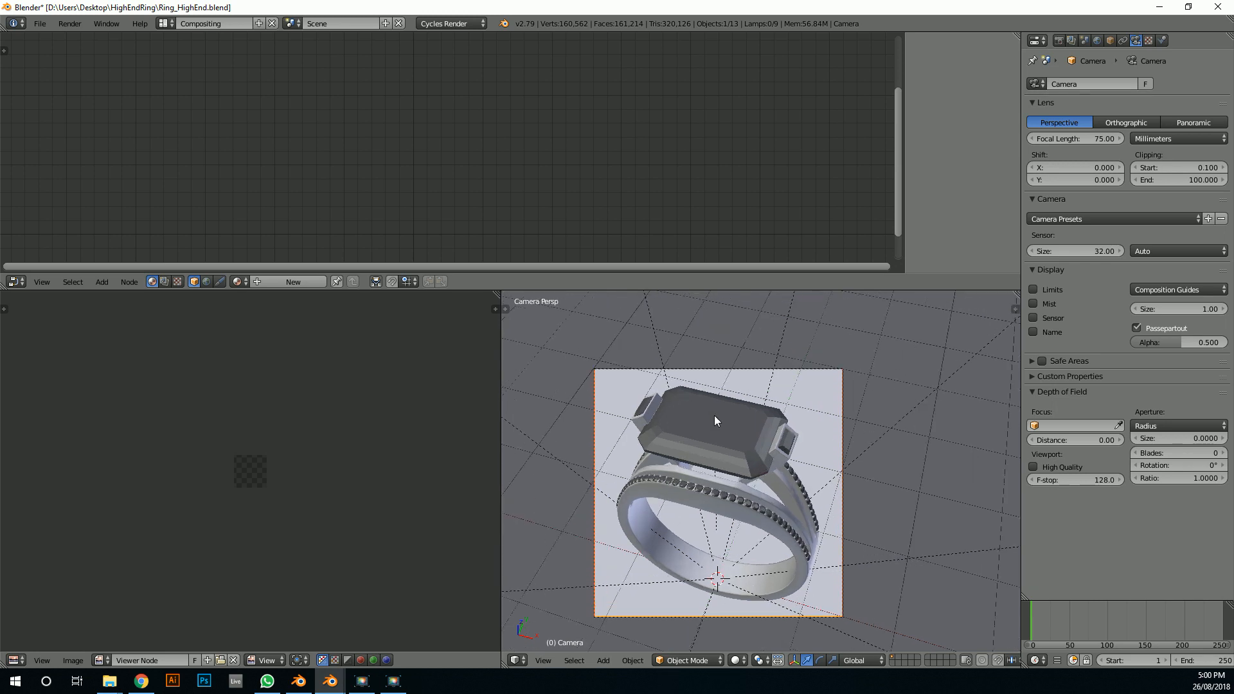
pyautogui.keyDown('shift'); pyautogui.moveTo(751, 509); pyautogui.dragTo(755, 457, button='middle'); pyautogui.keyUp('shift')
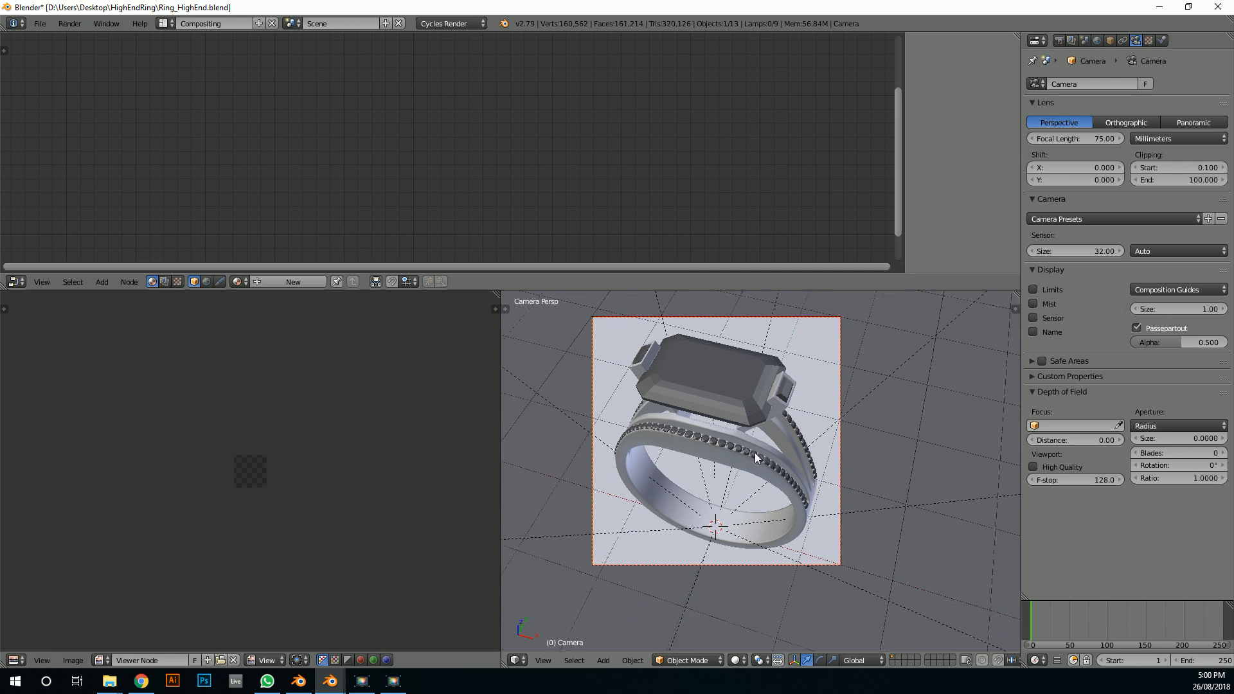
pyautogui.hotkey('shift', 'z')
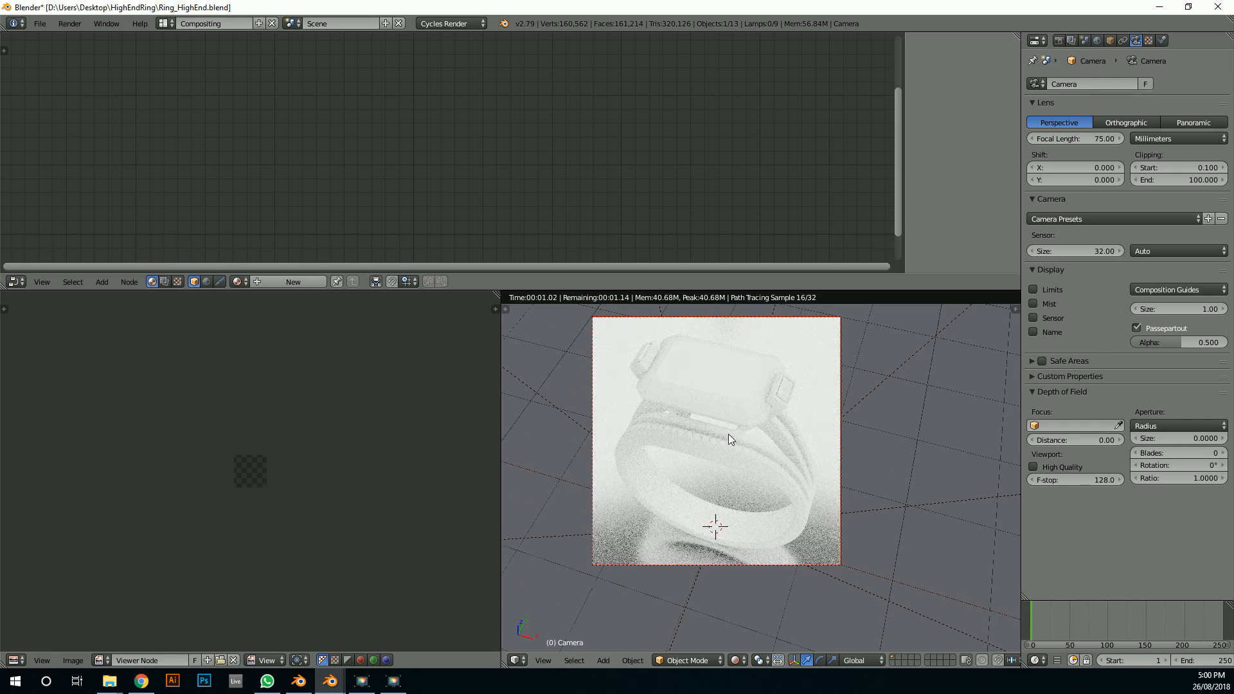
# Set the Base Color of the floor plane's Principled BSDF to black
pyautogui.rightClick(942, 402)
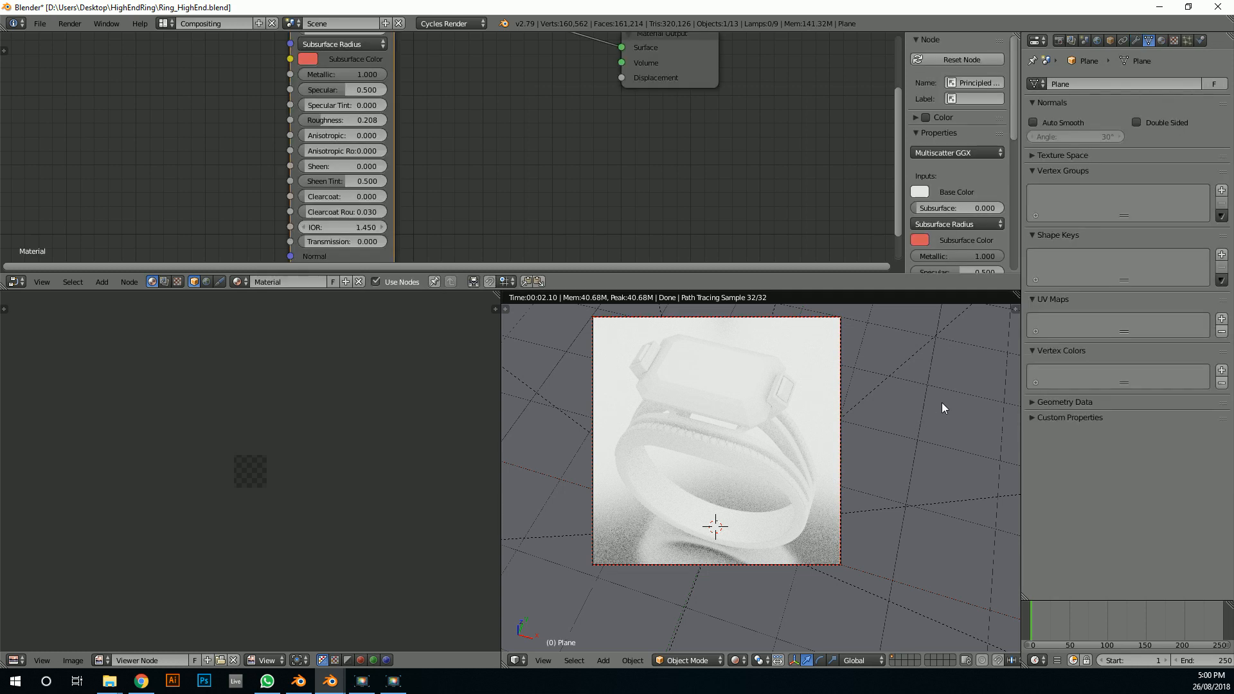
pyautogui.moveTo(299, 156); pyautogui.dragTo(303, 212, button='middle')
pyautogui.click(313, 116)
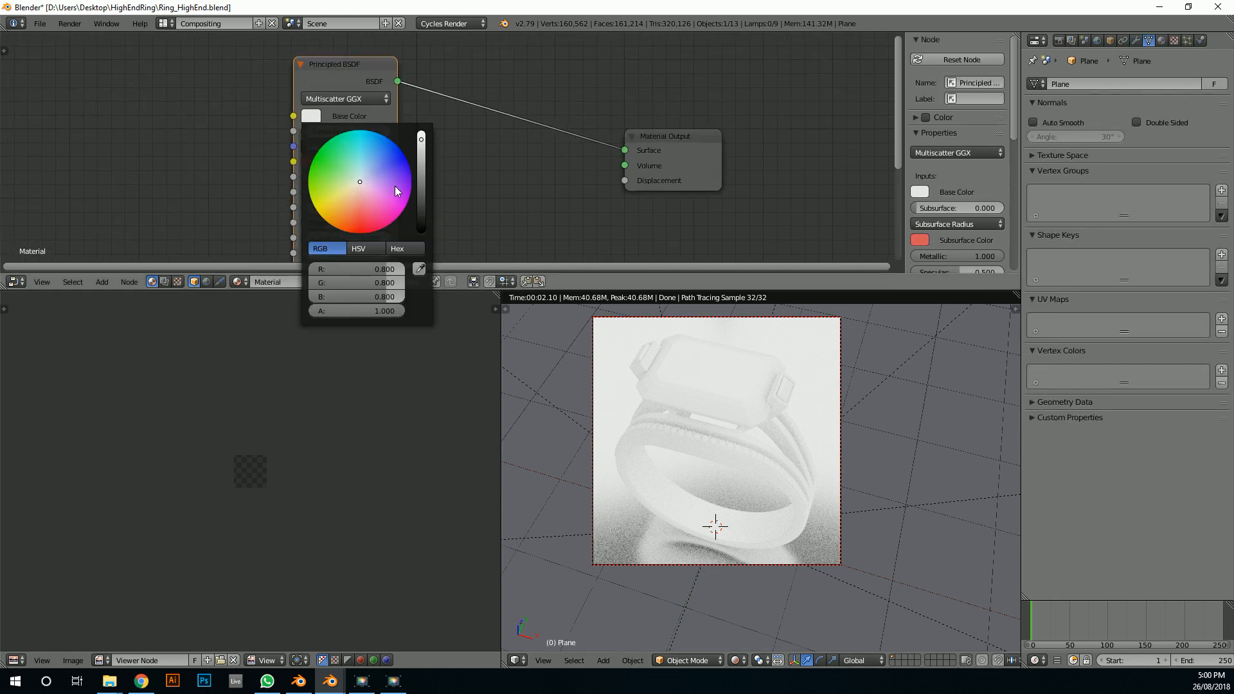
pyautogui.click(421, 225)
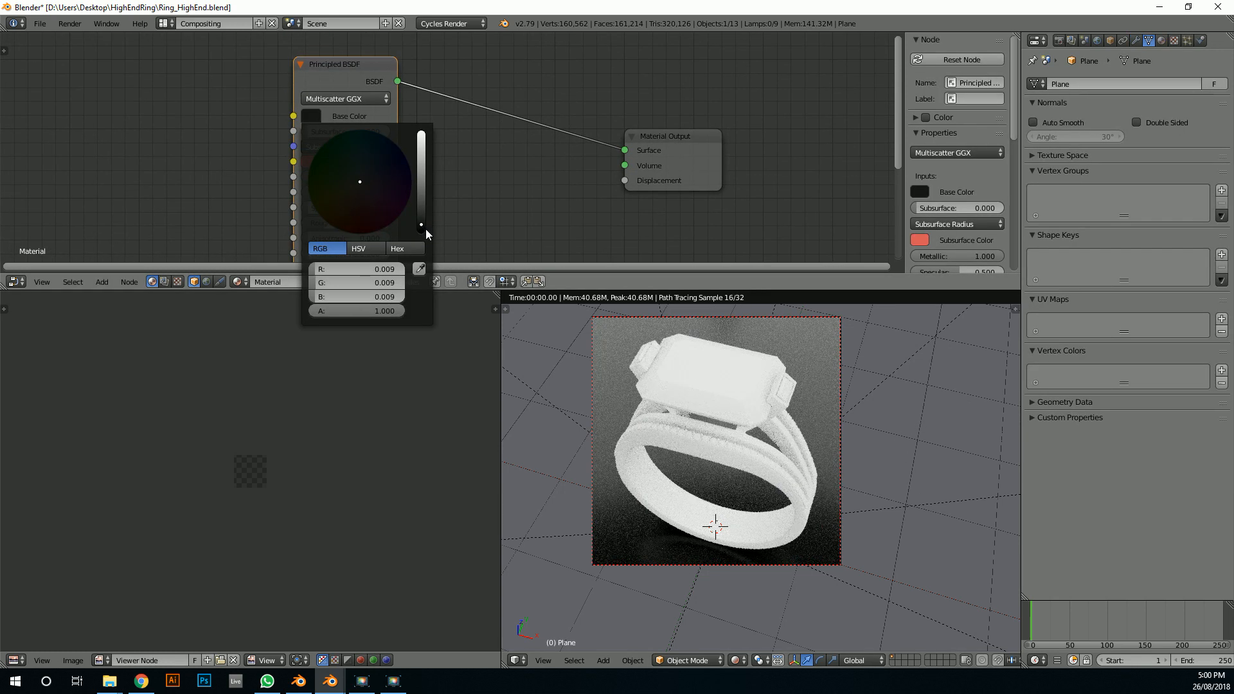
pyautogui.click(423, 230)
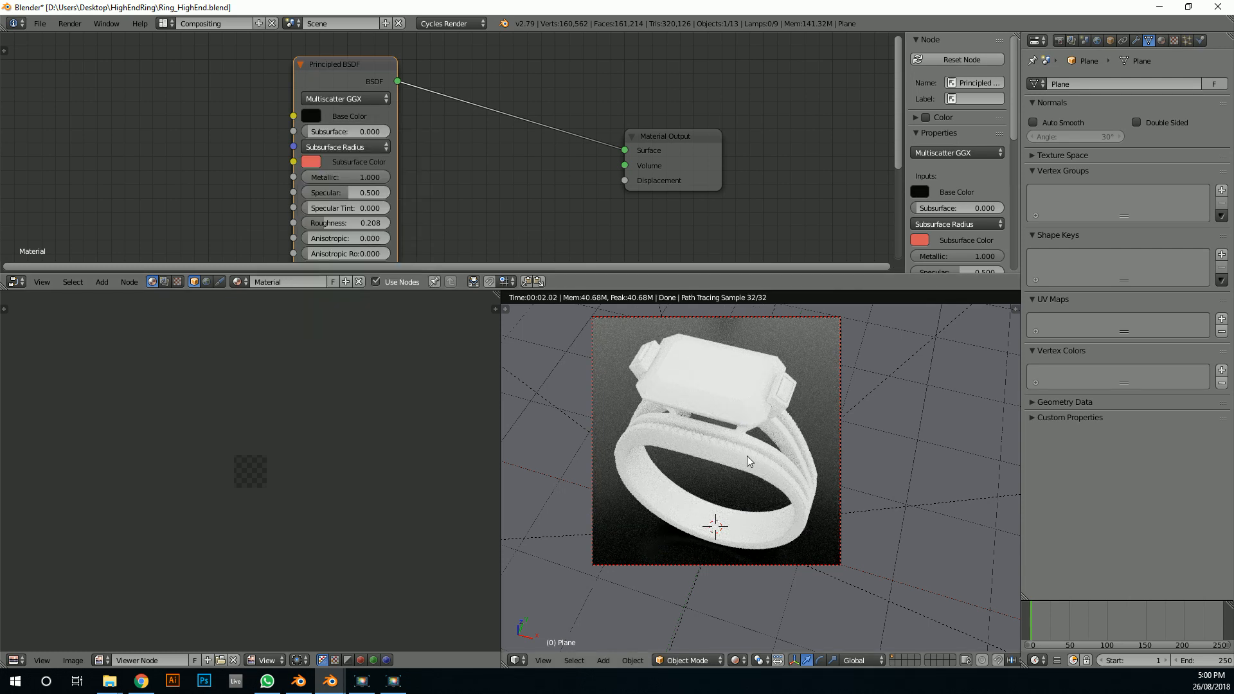
# Switch to solid shading, select the ring band, and delete the Diffuse BSDF node from its Ring material
pyautogui.hotkey('shift', 'z')
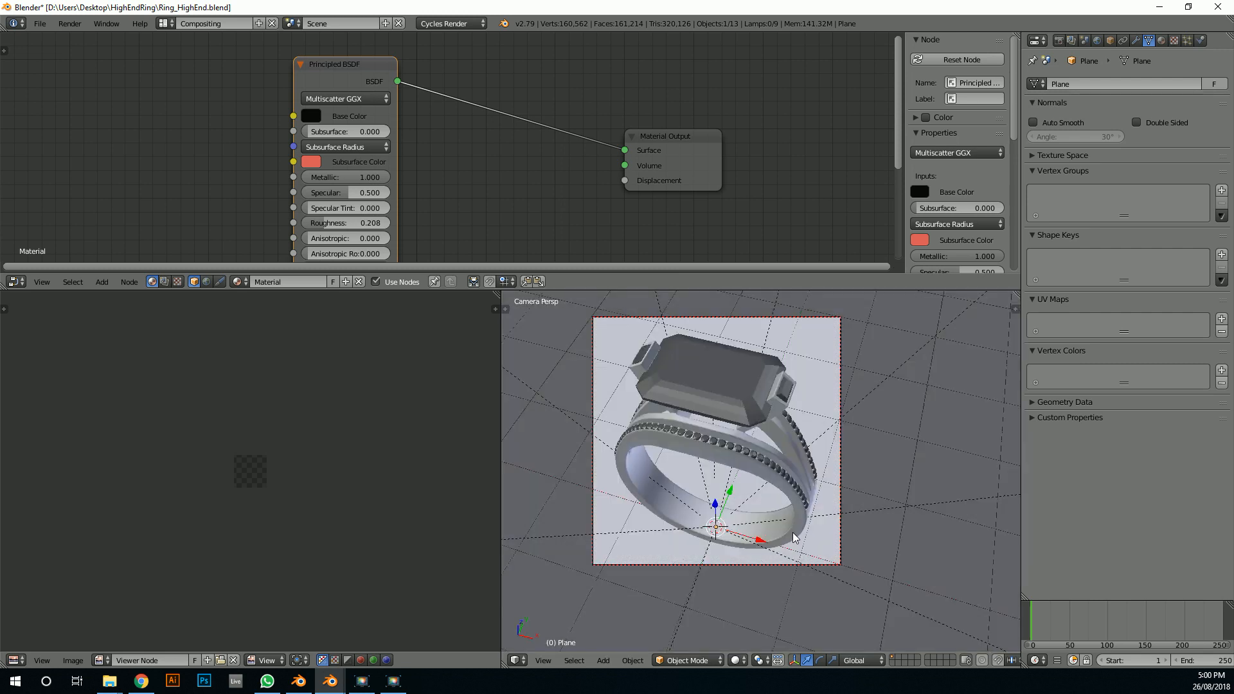
pyautogui.rightClick(780, 453)
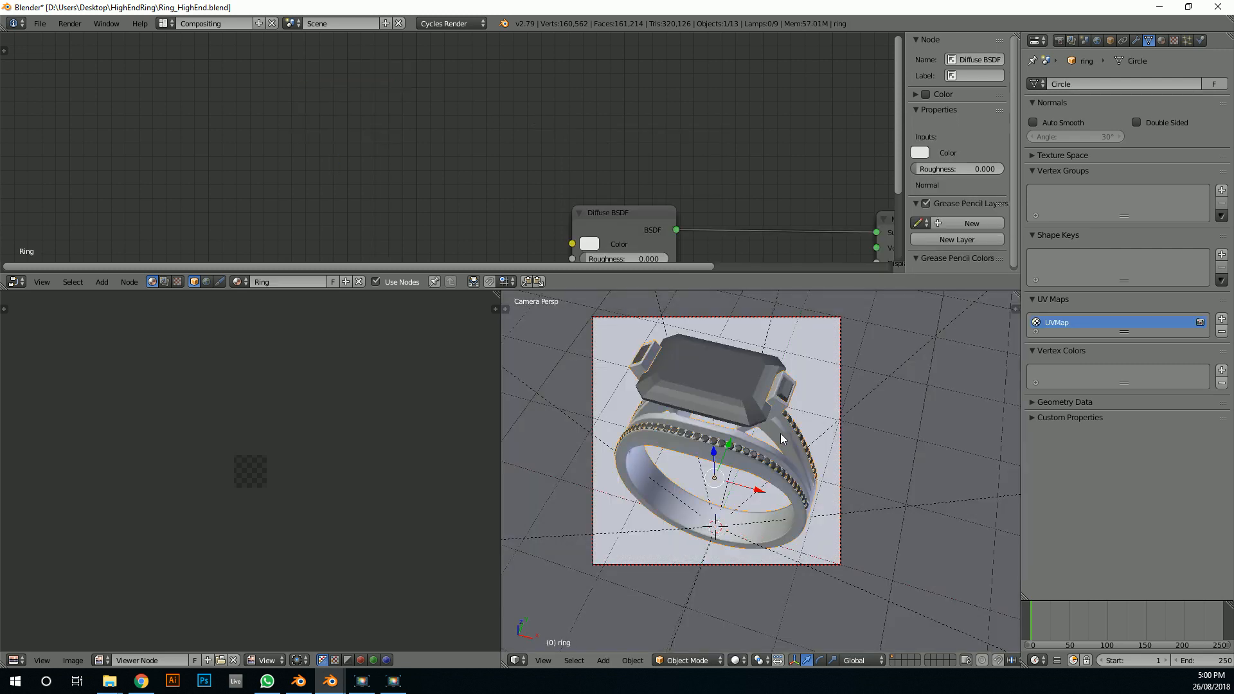
pyautogui.press('z')
pyautogui.press('z')
pyautogui.scroll(-3, 587, 143)
pyautogui.moveTo(675, 155); pyautogui.dragTo(390, 140, button='middle')
pyautogui.scroll(1, 381, 153)
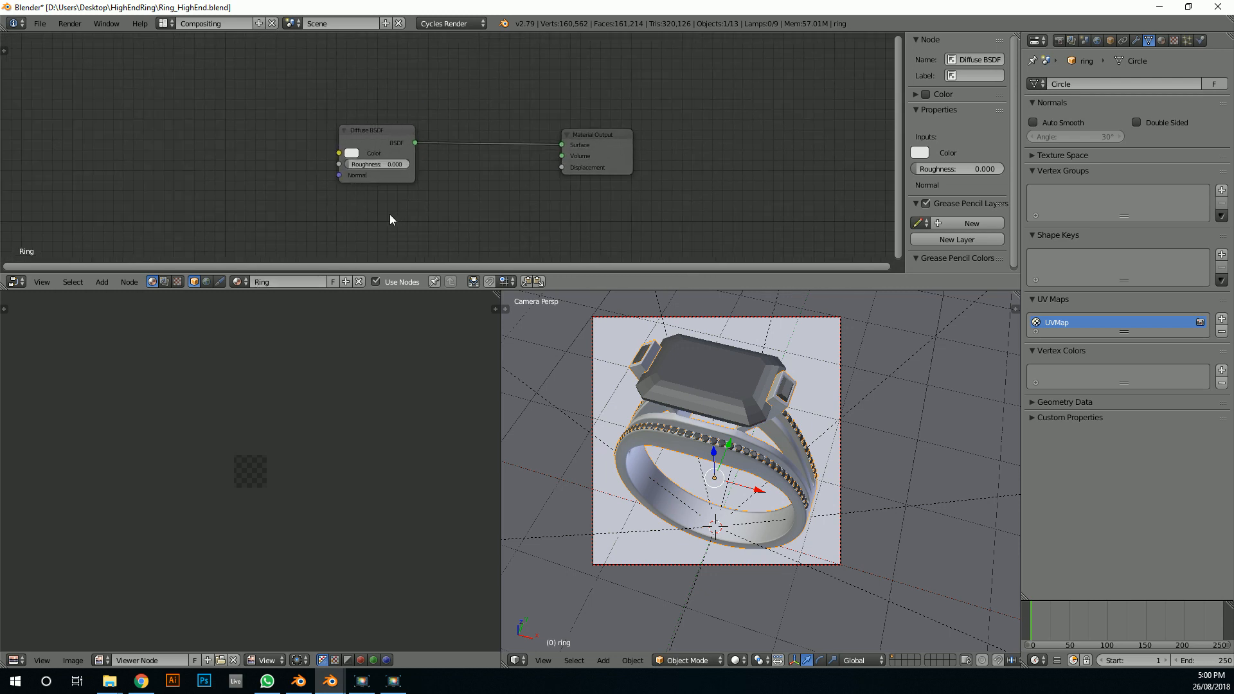
pyautogui.scroll(1, 389, 214)
pyautogui.scroll(1, 295, 191)
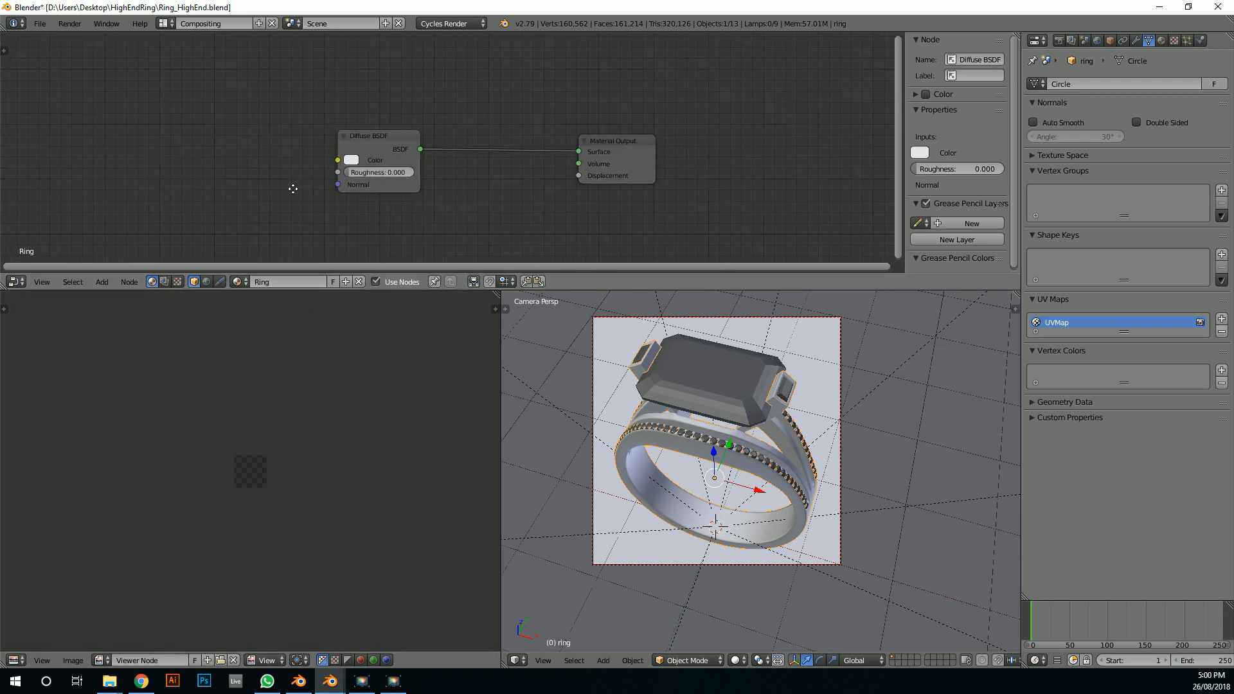
pyautogui.scroll(1, 382, 129)
pyautogui.moveTo(381, 130); pyautogui.dragTo(334, 114)
pyautogui.scroll(-1, 322, 108)
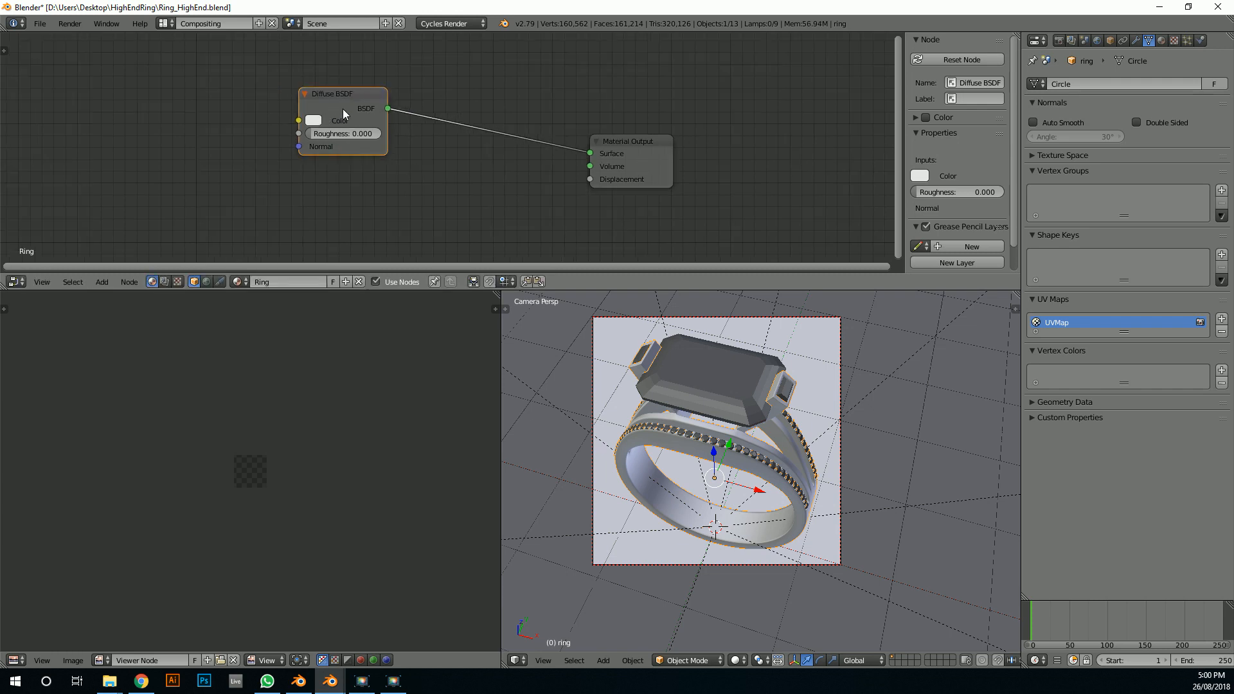
pyautogui.moveTo(342, 109); pyautogui.dragTo(344, 129, button='middle')
pyautogui.scroll(1, 345, 125)
pyautogui.moveTo(336, 118); pyautogui.dragTo(370, 115)
pyautogui.scroll(-5, 379, 116)
pyautogui.press('x')
# Add a Principled BSDF node to the Ring material and connect it to the Material Output's Surface
pyautogui.hotkey('shift', 'a')
pyautogui.click(385, 135)
pyautogui.write('PR')
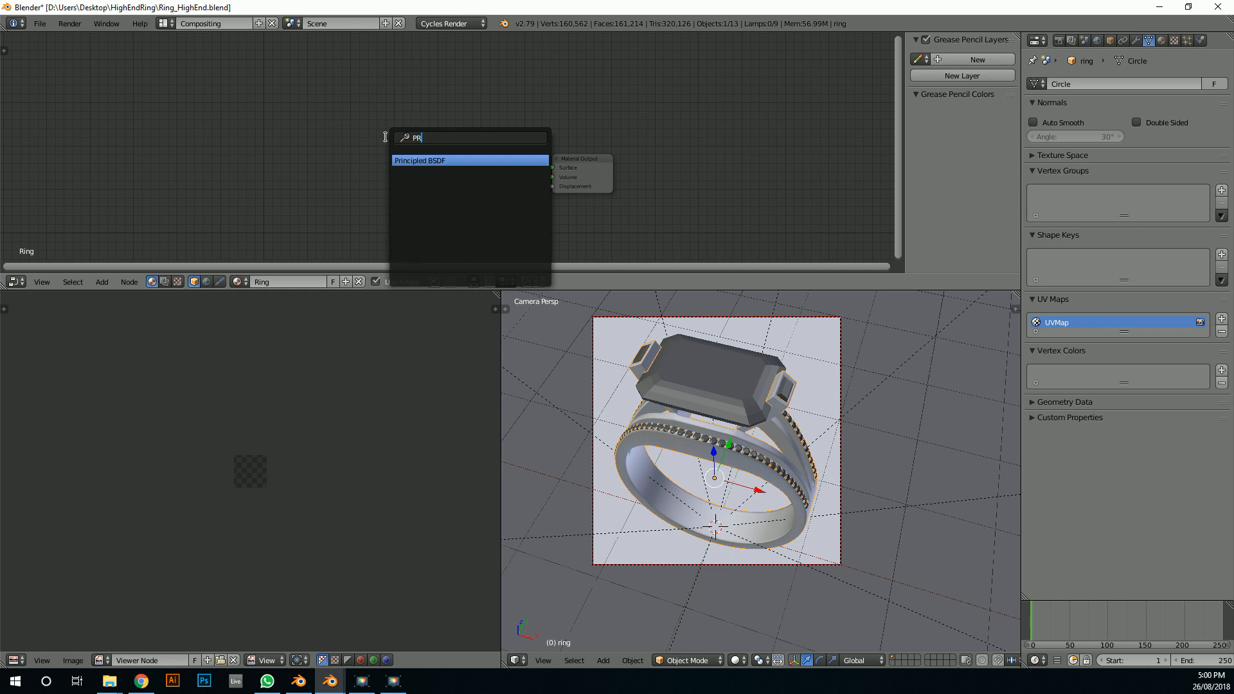
pyautogui.press('Return')
pyautogui.click(360, 126)
pyautogui.moveTo(344, 101); pyautogui.dragTo(554, 167)
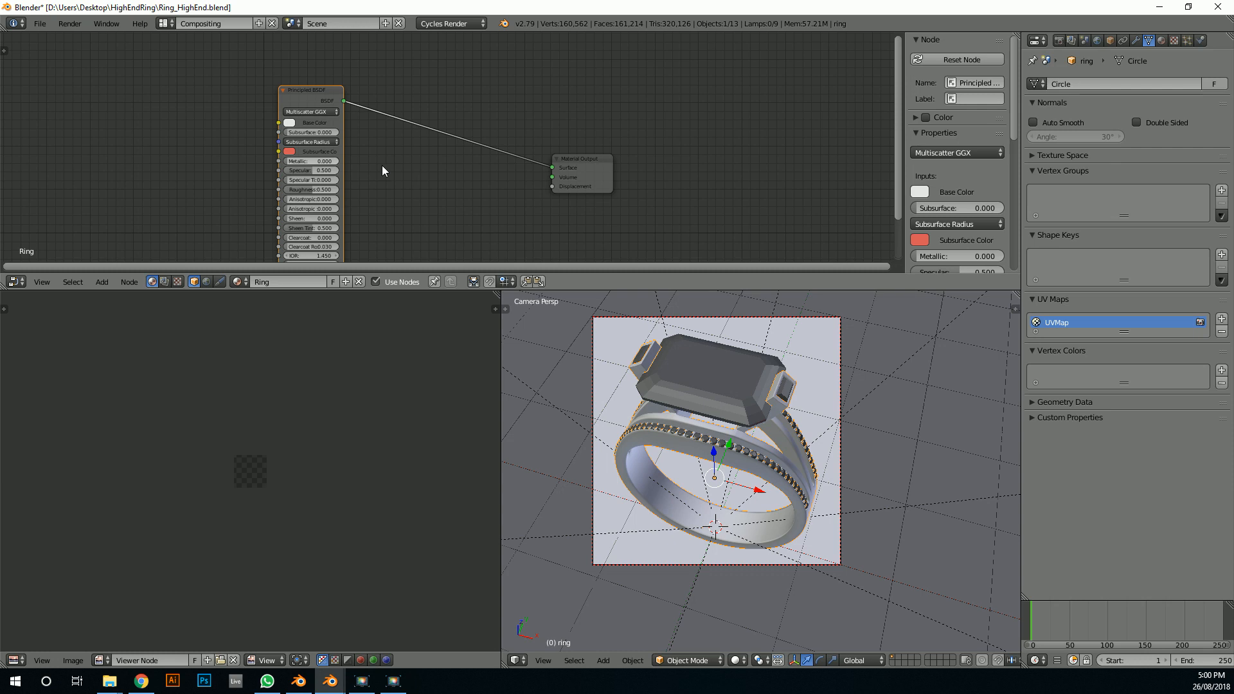
# Set the Ring material's Metallic to 1.000 and Roughness to 0.000, and check the metal in rendered shading
pyautogui.moveTo(302, 161); pyautogui.dragTo(329, 160)
pyautogui.scroll(3, 771, 422)
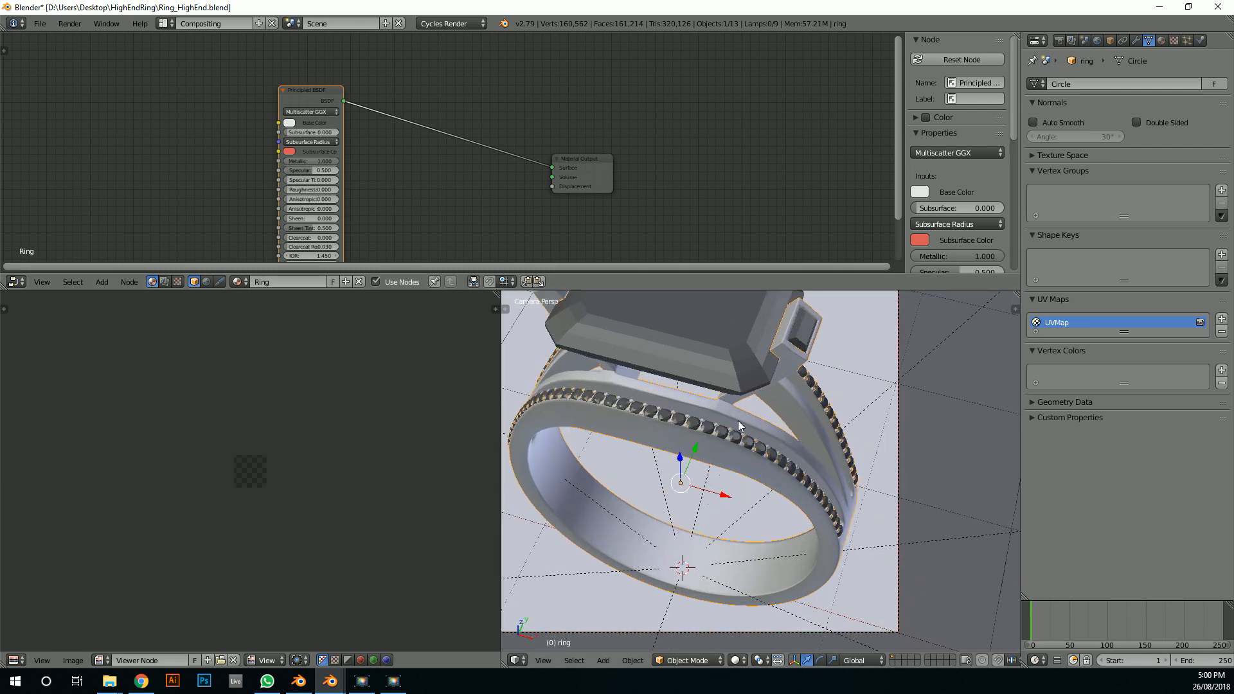
pyautogui.hotkey('shift', 'z')
pyautogui.scroll(-3, 738, 420)
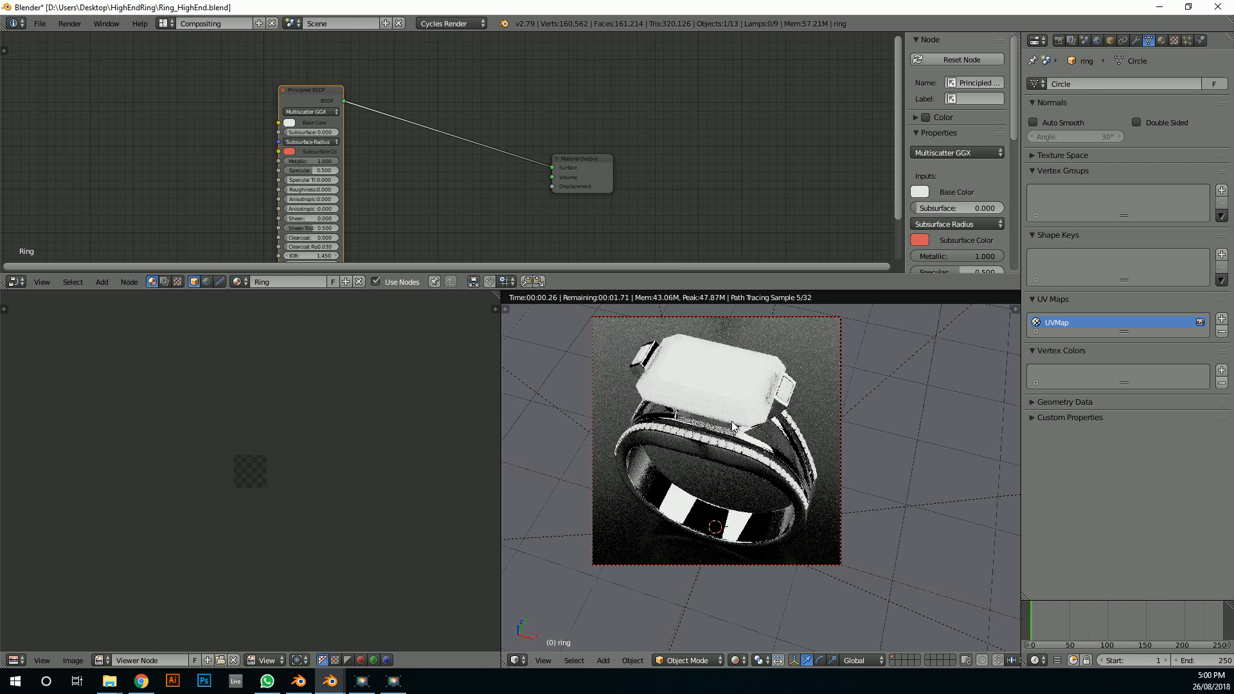
pyautogui.scroll(1, 756, 476)
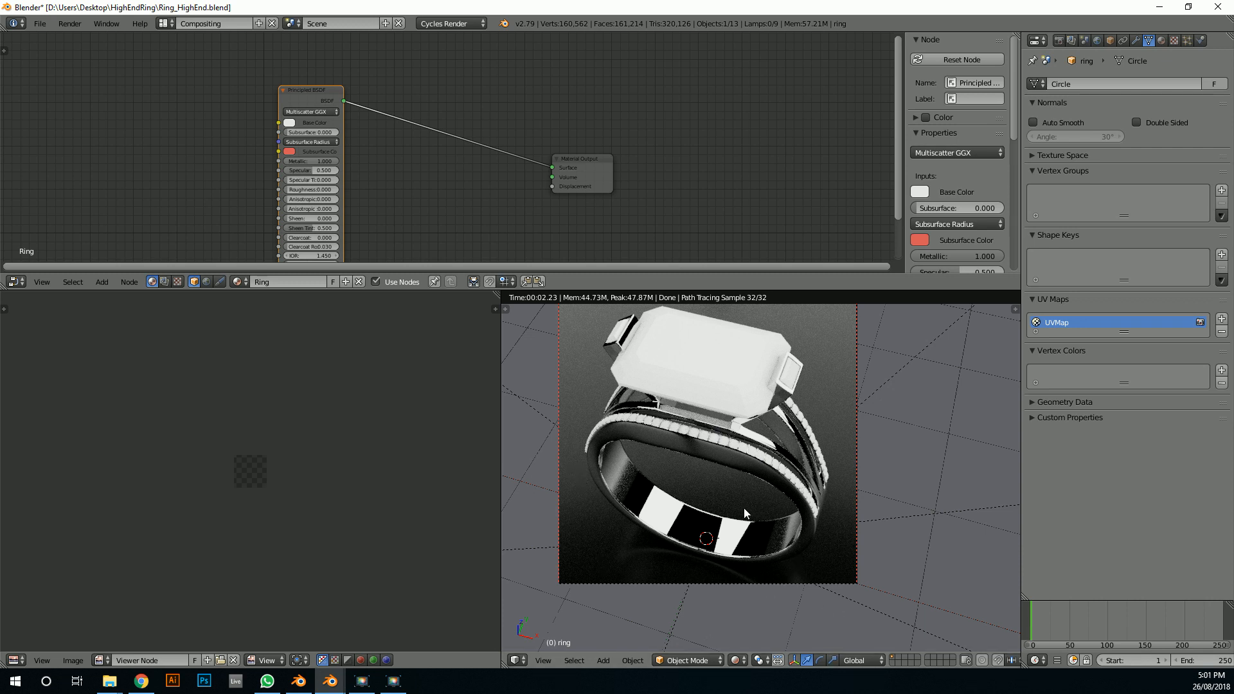
pyautogui.press('z')
pyautogui.press('z')
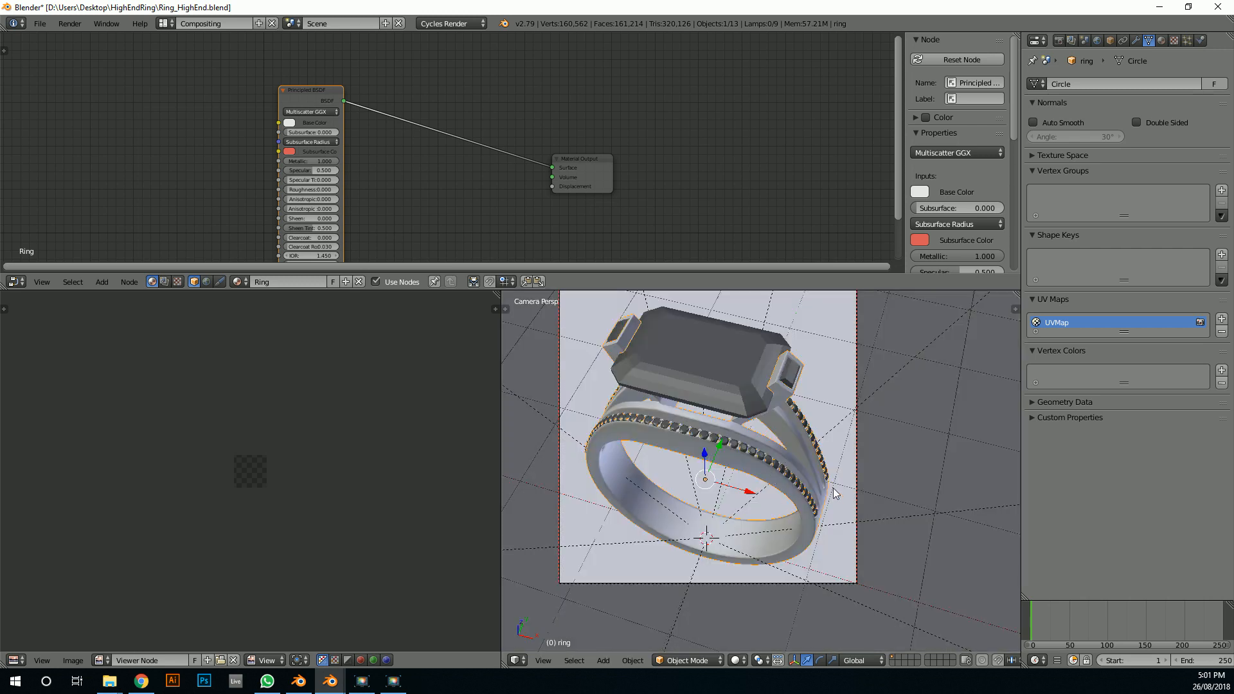
# Leave the camera view, select the outermost area lamp at the side, and set the pivot point to 3D Cursor
pyautogui.click(1098, 41)
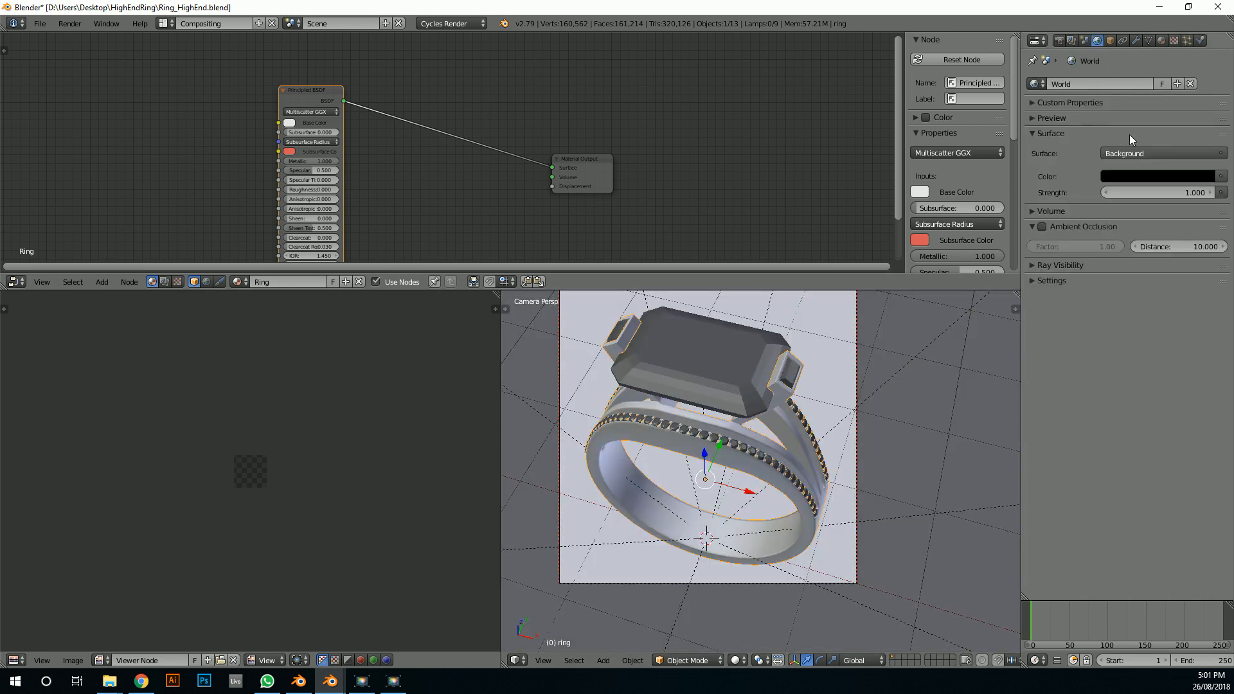
pyautogui.scroll(-1, 583, 478)
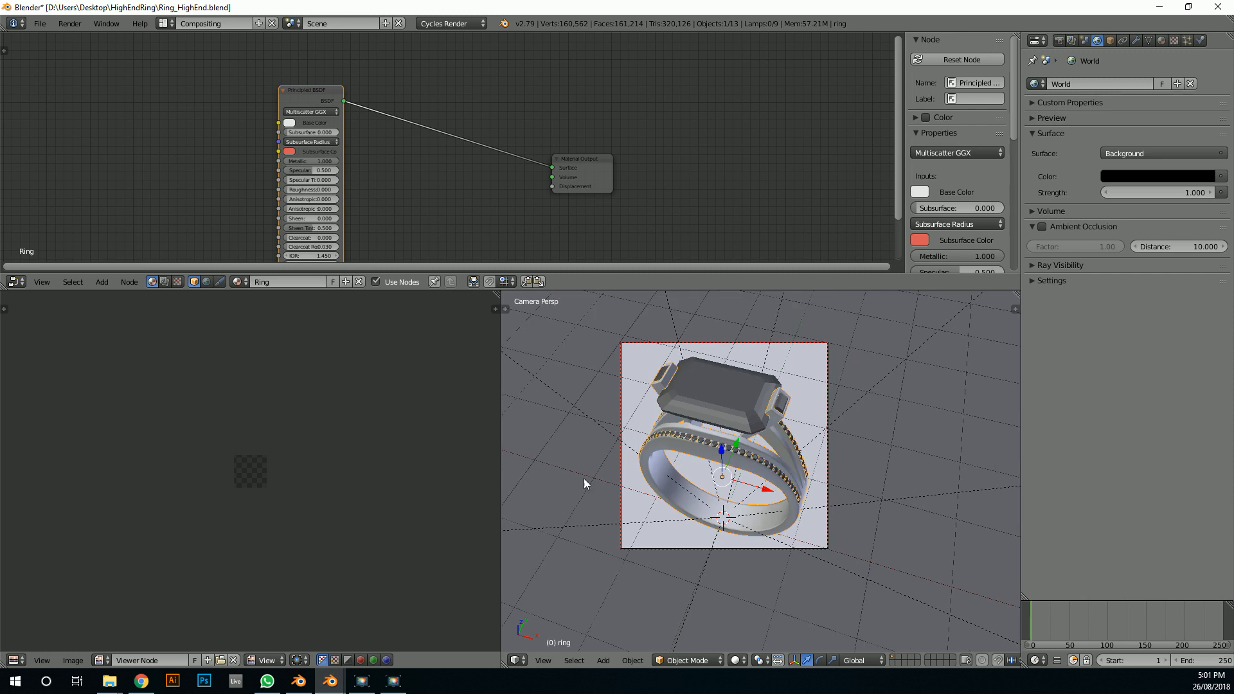
pyautogui.press('KP_0')
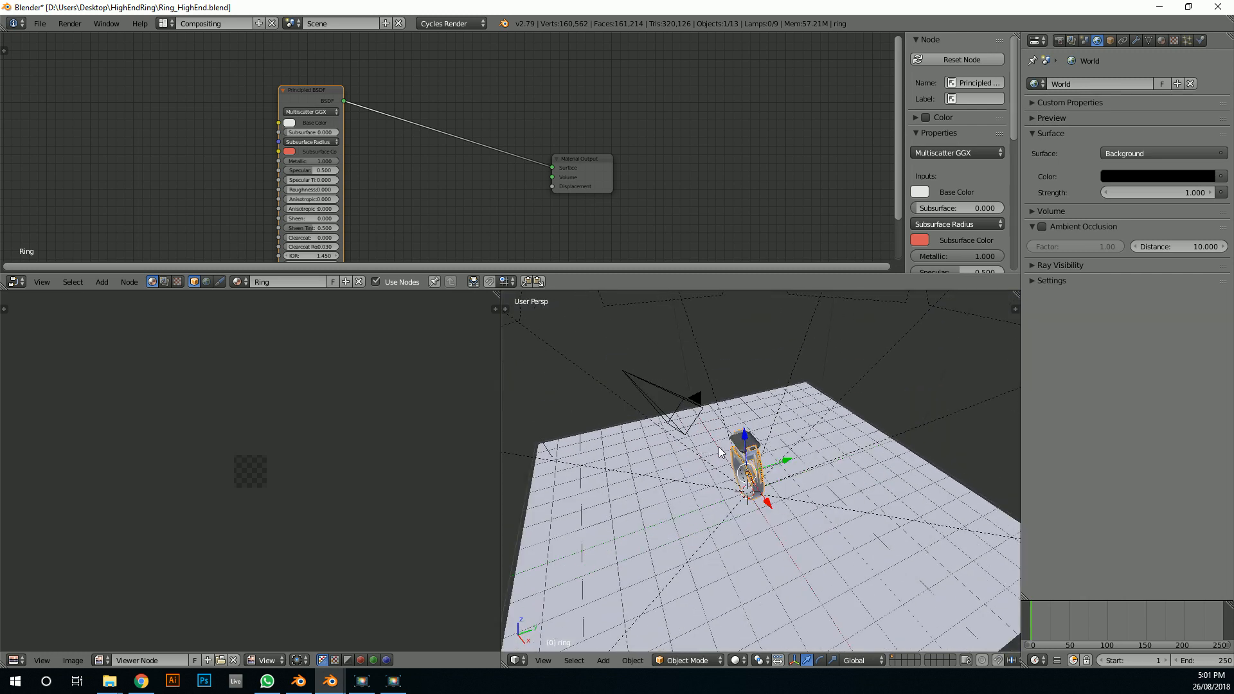
pyautogui.scroll(-3, 689, 400)
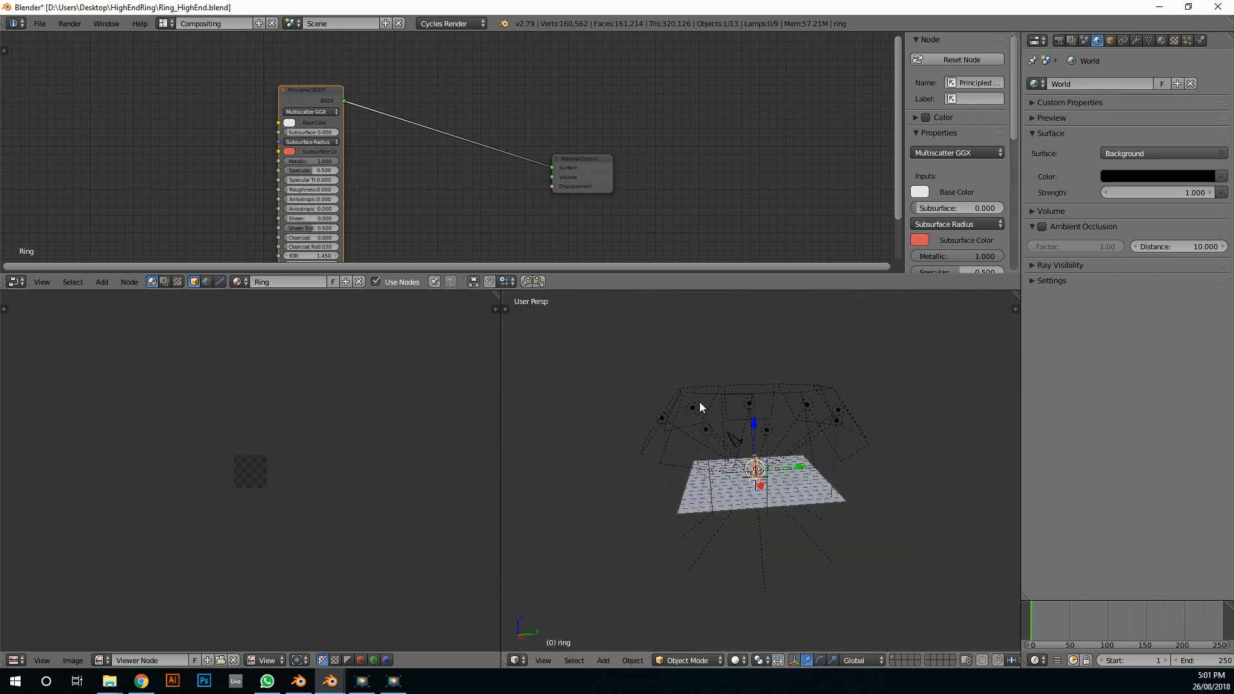
pyautogui.rightClick(599, 389)
pyautogui.moveTo(597, 387); pyautogui.dragTo(609, 403, button='middle')
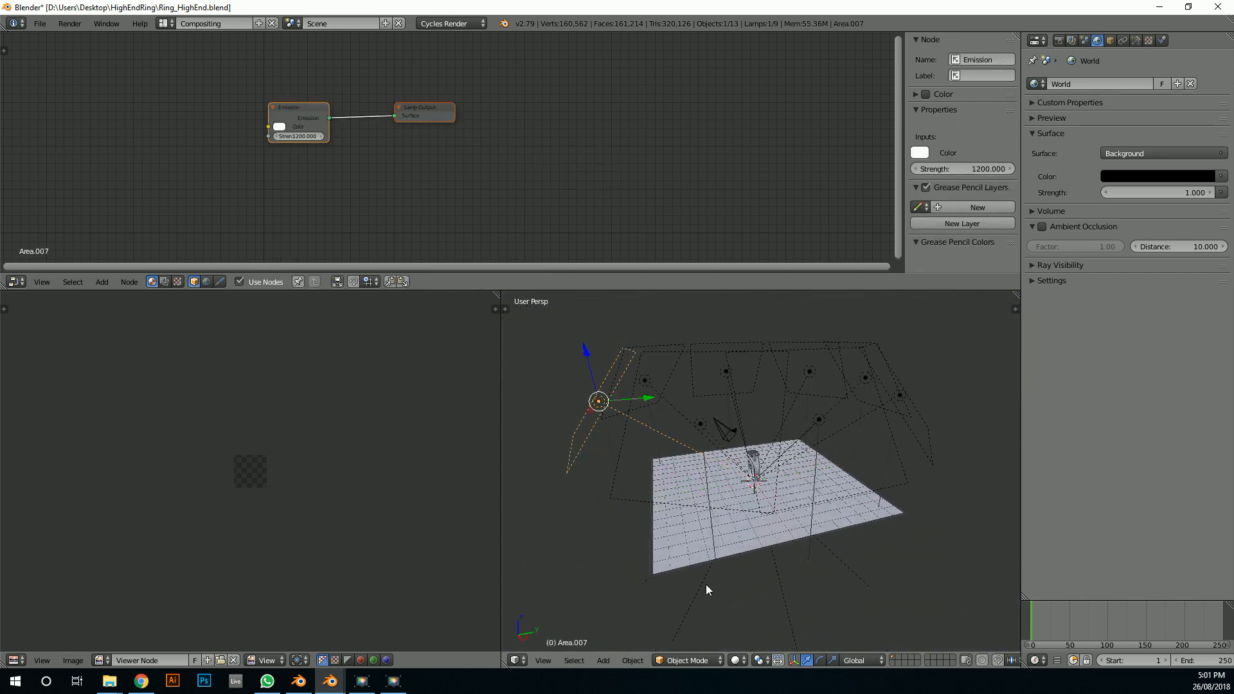
pyautogui.hotkey('shift', 's')
pyautogui.click(768, 492)
pyautogui.click(737, 661)
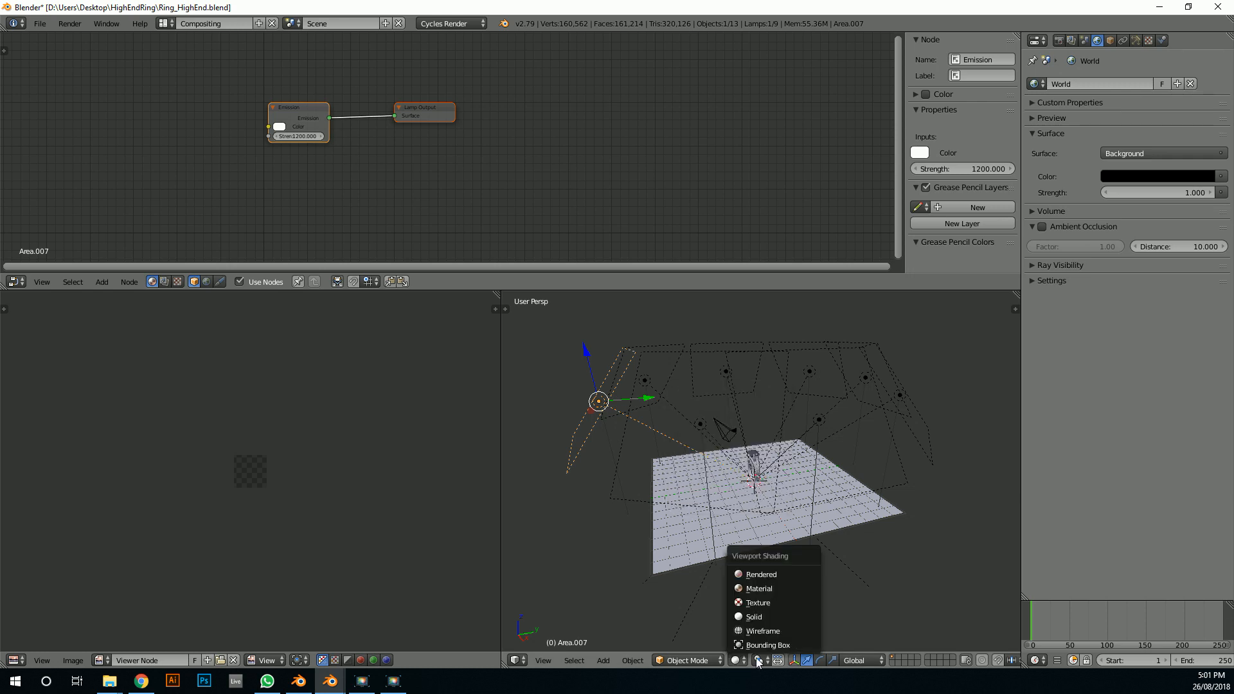
pyautogui.click(759, 662)
pyautogui.click(771, 631)
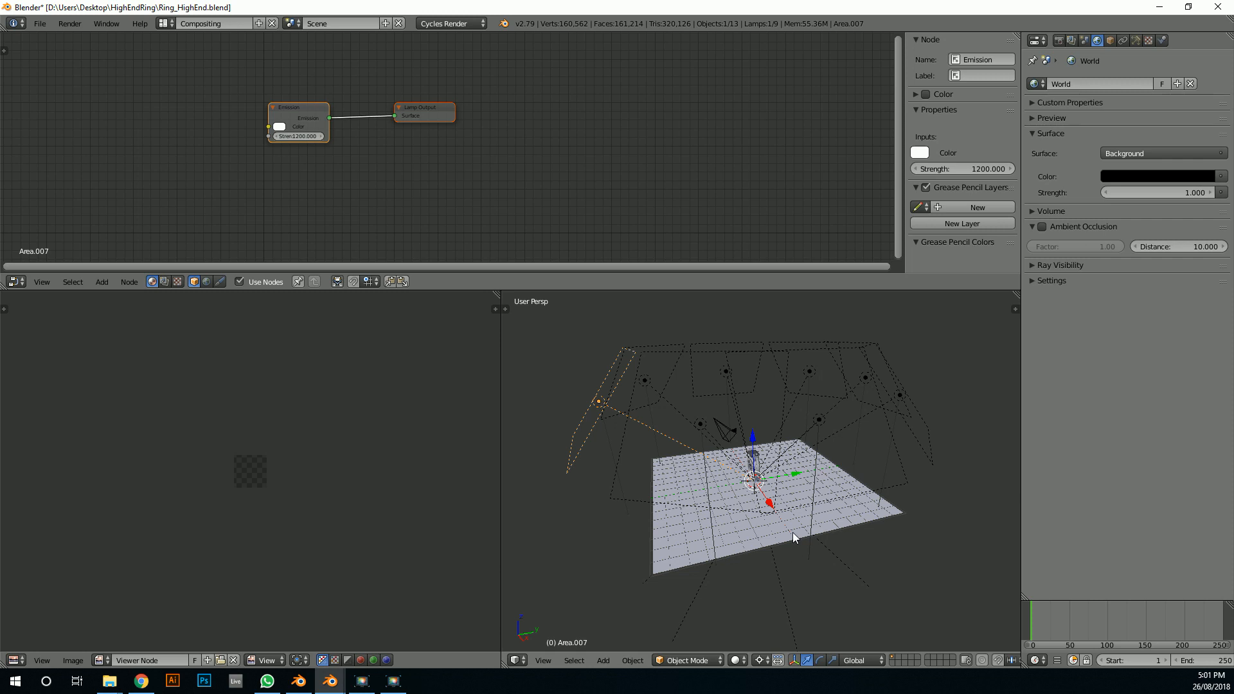
# Duplicate the side area lamp and trackball-rotate the copy around the 3D cursor to a lower position beside the floor
pyautogui.hotkey('shift', 'd')
pyautogui.press('r')
pyautogui.press('r')
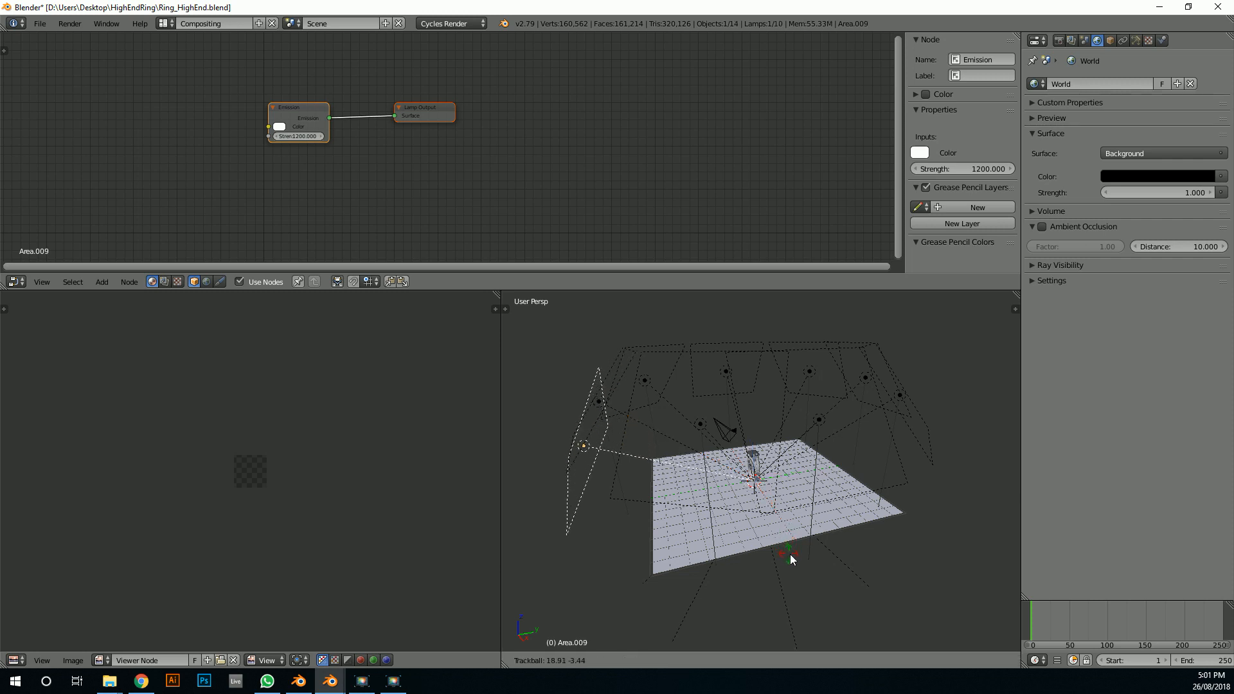
pyautogui.click(801, 565)
# Trackball-rotate the duplicated area lamp further around the ring while previewing the camera view in rendered shading
pyautogui.moveTo(750, 545); pyautogui.dragTo(782, 539, button='middle')
pyautogui.scroll(1, 783, 539)
pyautogui.press('KP_0')
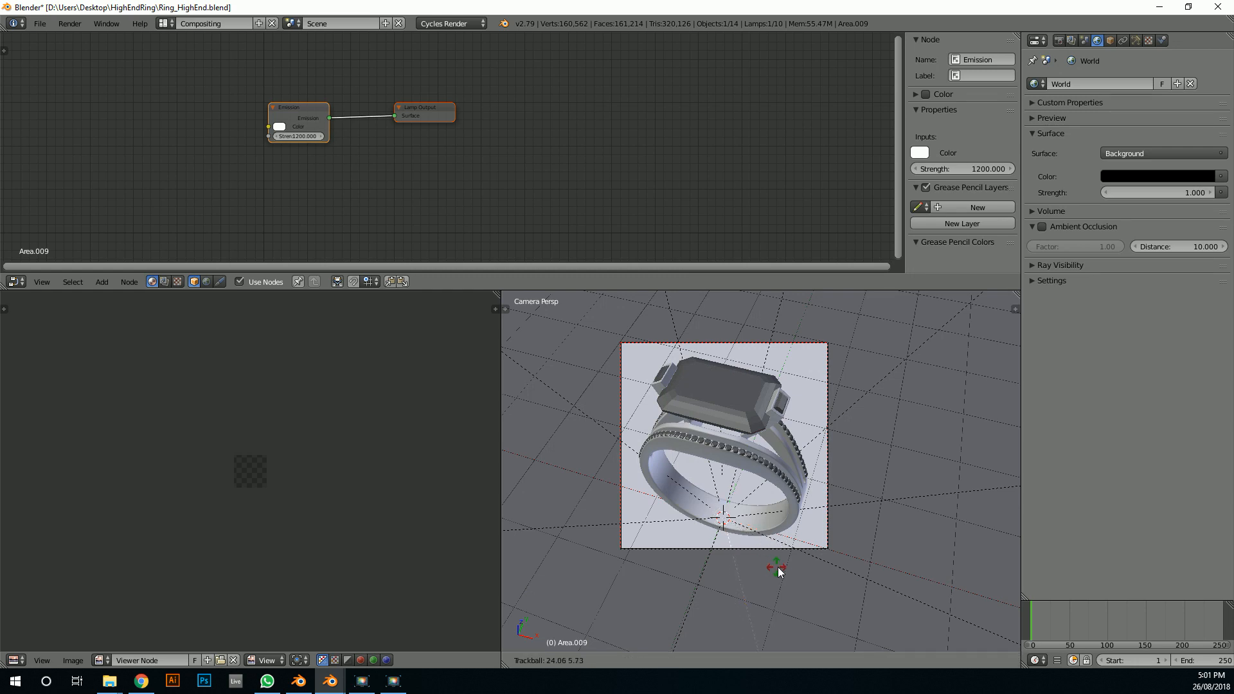
pyautogui.hotkey('shift', 'z')
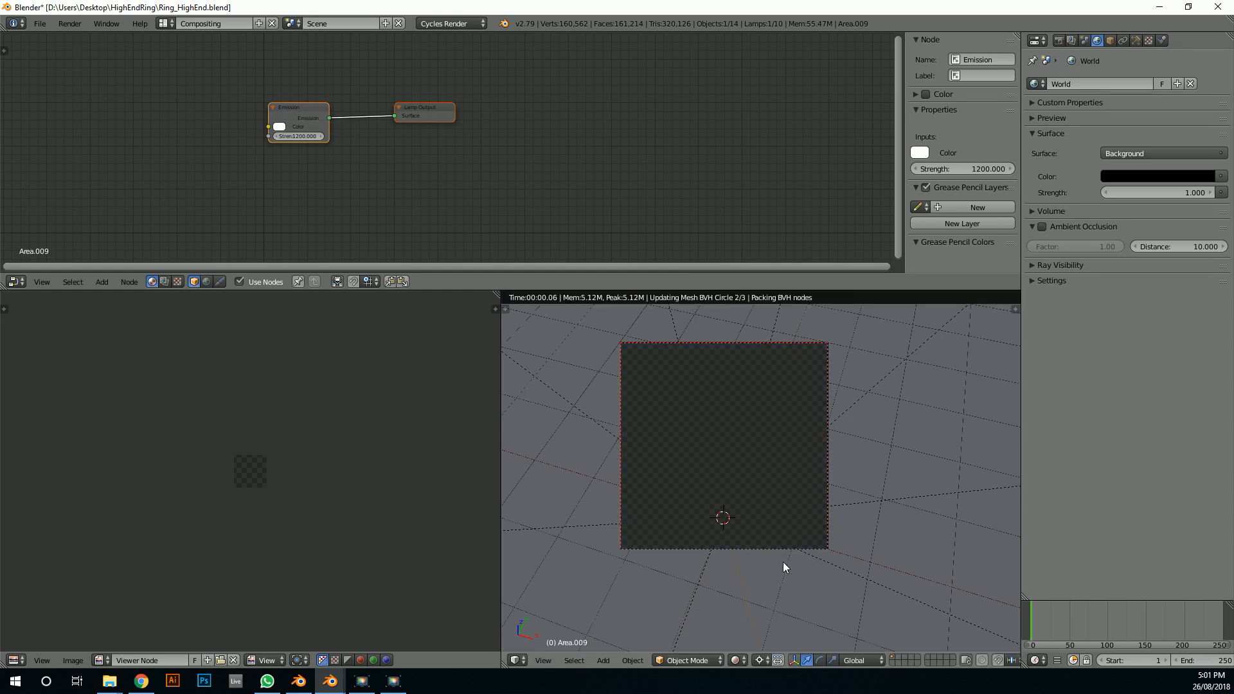
pyautogui.press('r')
pyautogui.press('r')
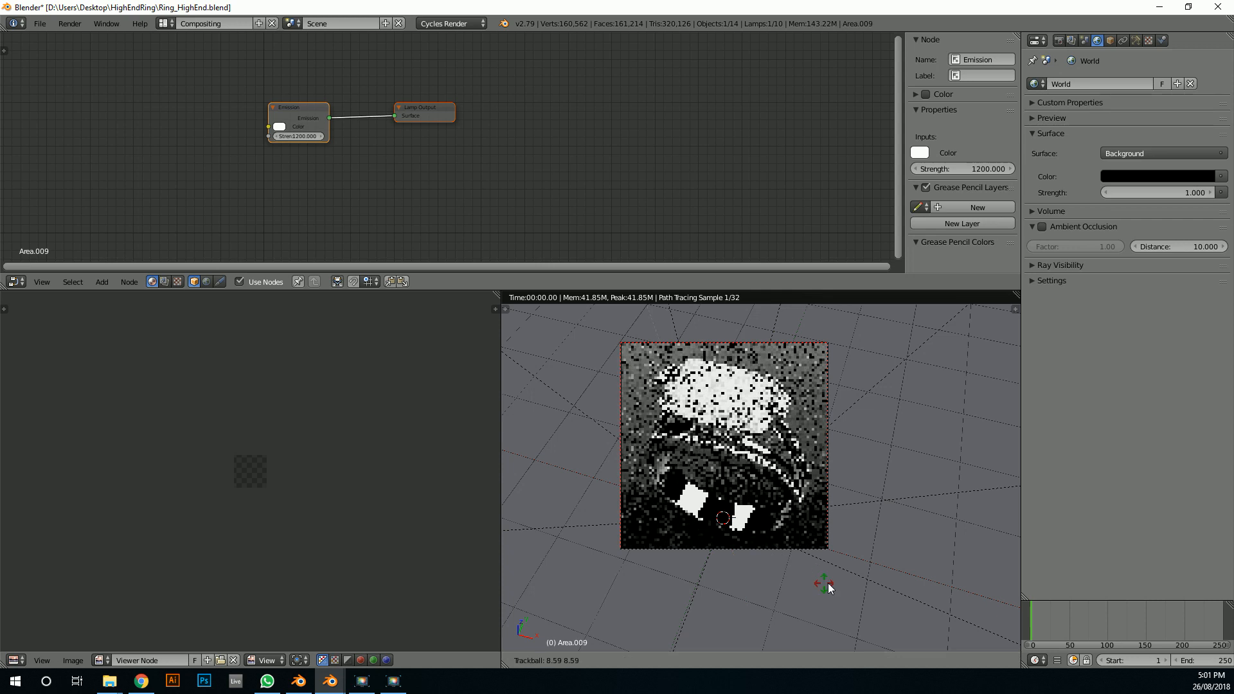
pyautogui.click(843, 586)
# Return to solid shading and adjust the duplicated lamp's rotation around the ring from a perspective view
pyautogui.hotkey('shift', 'z')
pyautogui.moveTo(815, 551); pyautogui.dragTo(711, 449, button='middle')
pyautogui.scroll(-3, 730, 477)
pyautogui.scroll(-3, 688, 463)
pyautogui.press('r')
pyautogui.click(820, 531)
# Duplicate the area lamp and rotate the copy about -200 degrees around the global Z axis to the opposite side
pyautogui.hotkey('shift', 'd')
pyautogui.press('r')
pyautogui.press('z')
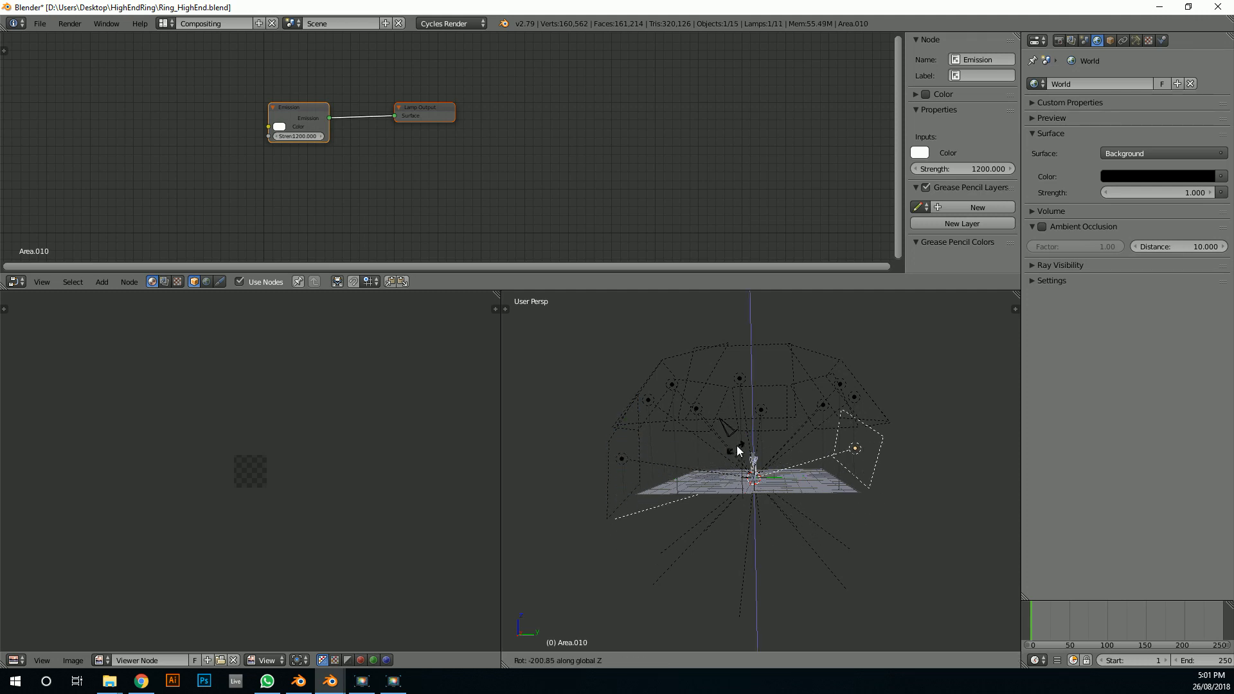
pyautogui.click(739, 443)
# Duplicate the area lamp again, rotate the copy around the 3D cursor, and check the ring in the rendered camera view
pyautogui.scroll(3, 743, 437)
pyautogui.moveTo(744, 435); pyautogui.dragTo(928, 545, button='middle')
pyautogui.hotkey('shift', 'd')
pyautogui.rightClick(864, 511)
pyautogui.press('r')
pyautogui.click(831, 557)
pyautogui.moveTo(825, 554); pyautogui.dragTo(764, 453, button='middle')
pyautogui.press('KP_0')
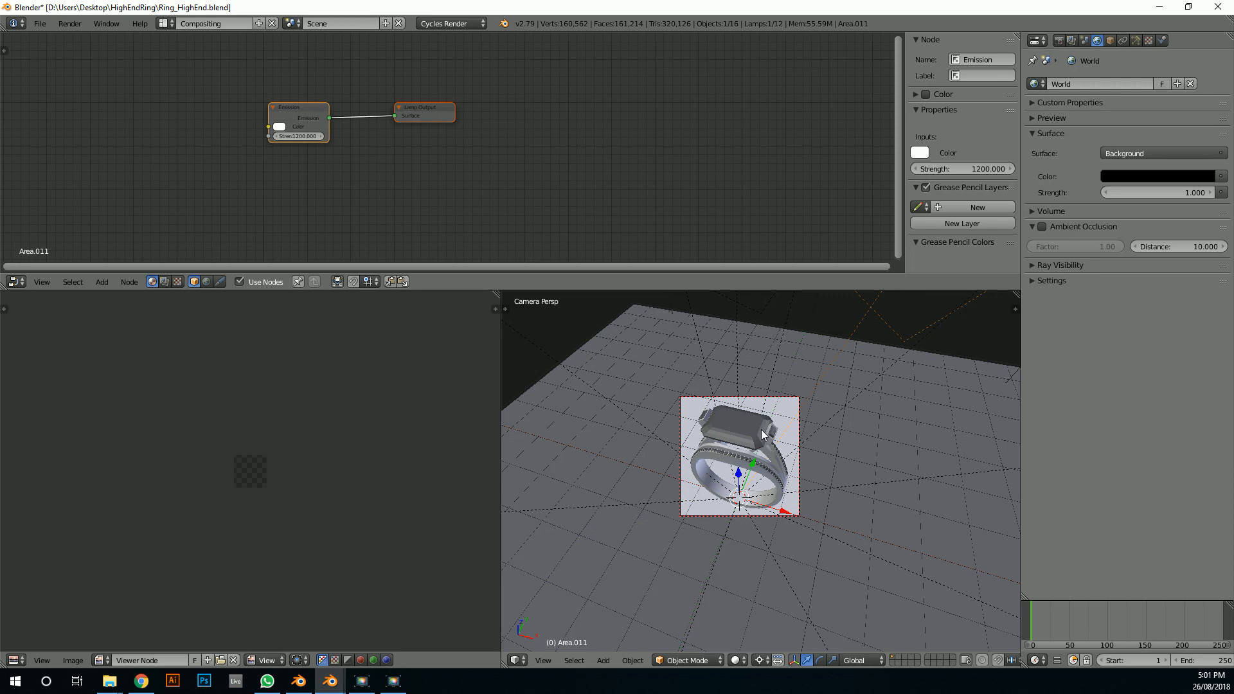
pyautogui.hotkey('shift', 'z')
pyautogui.scroll(6, 764, 437)
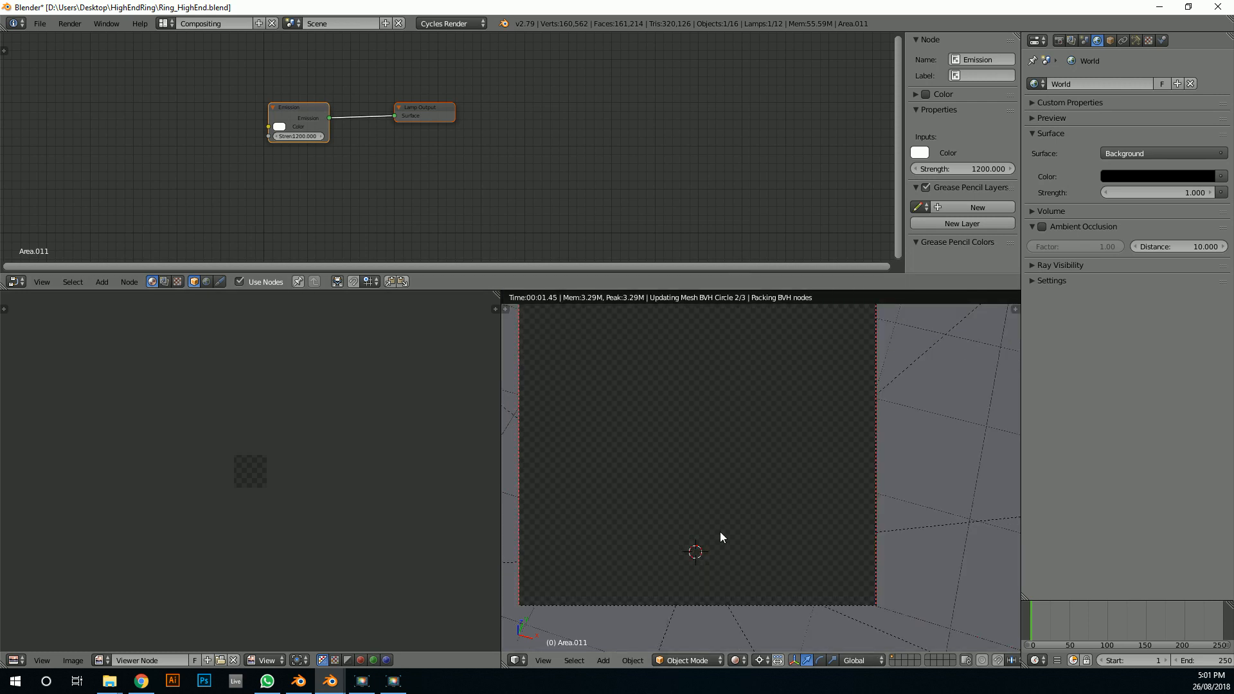
pyautogui.scroll(-2, 775, 528)
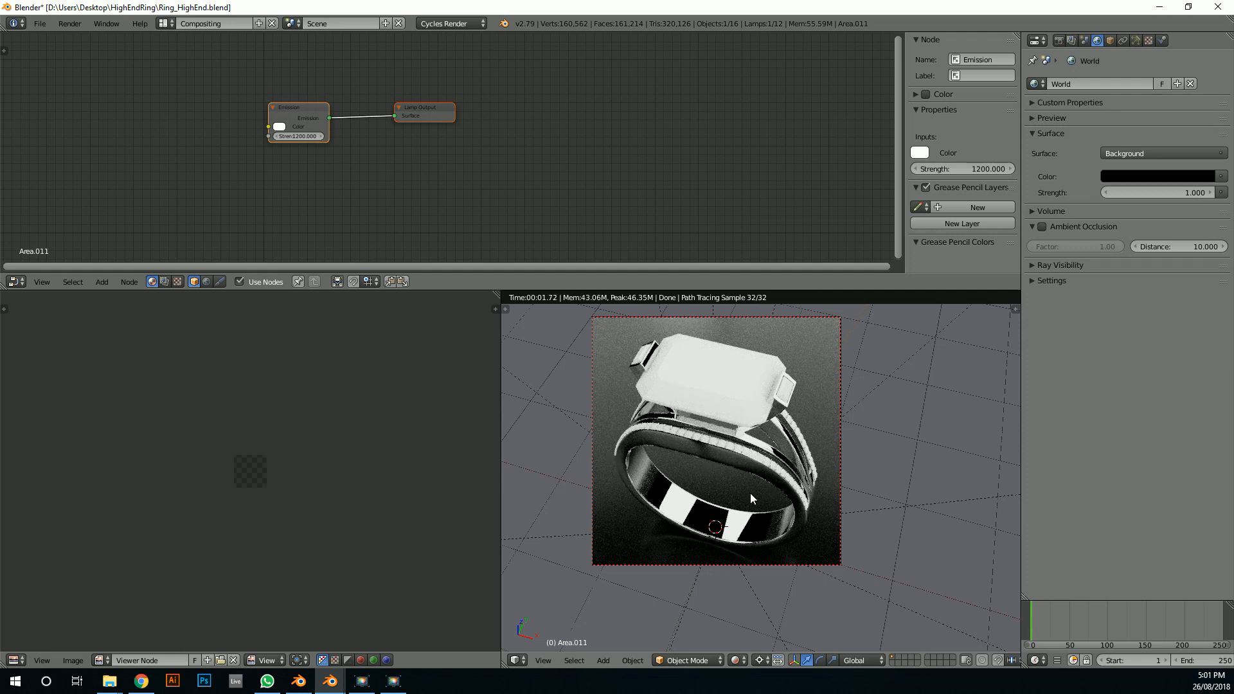
# Select the jewels object and delete the Diffuse BSDF node from its Diamond material
pyautogui.hotkey('shift', 'z')
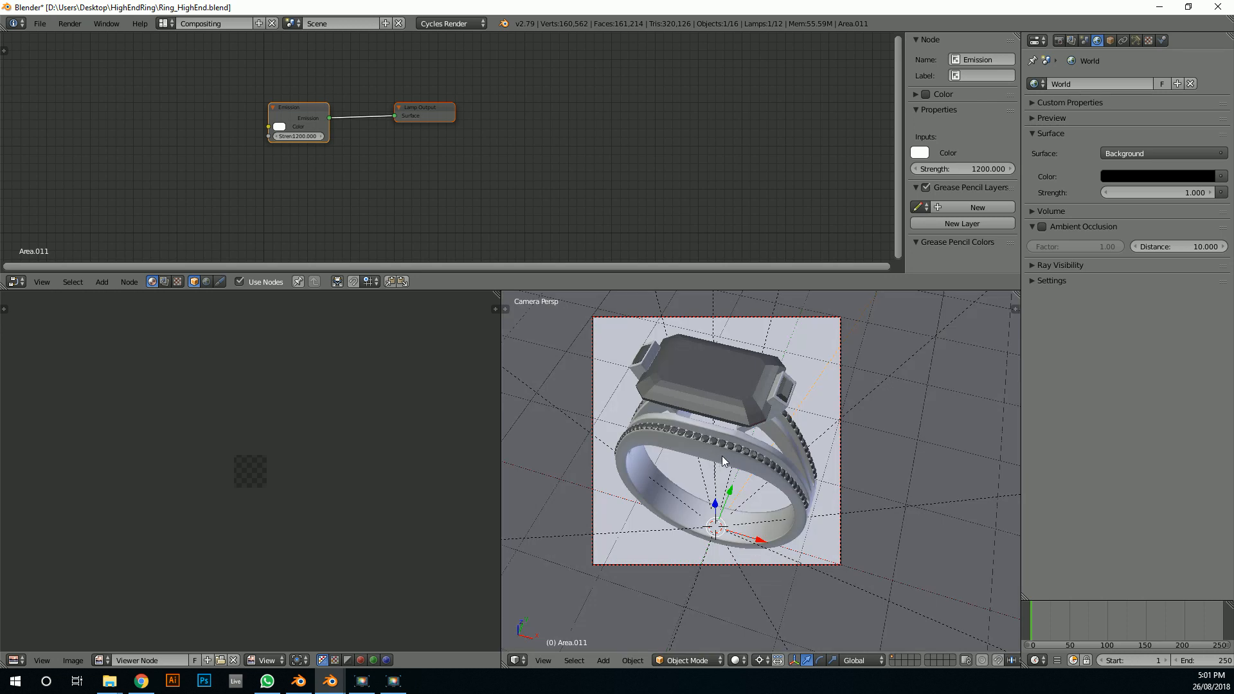
pyautogui.rightClick(708, 371)
pyautogui.scroll(1, 746, 343)
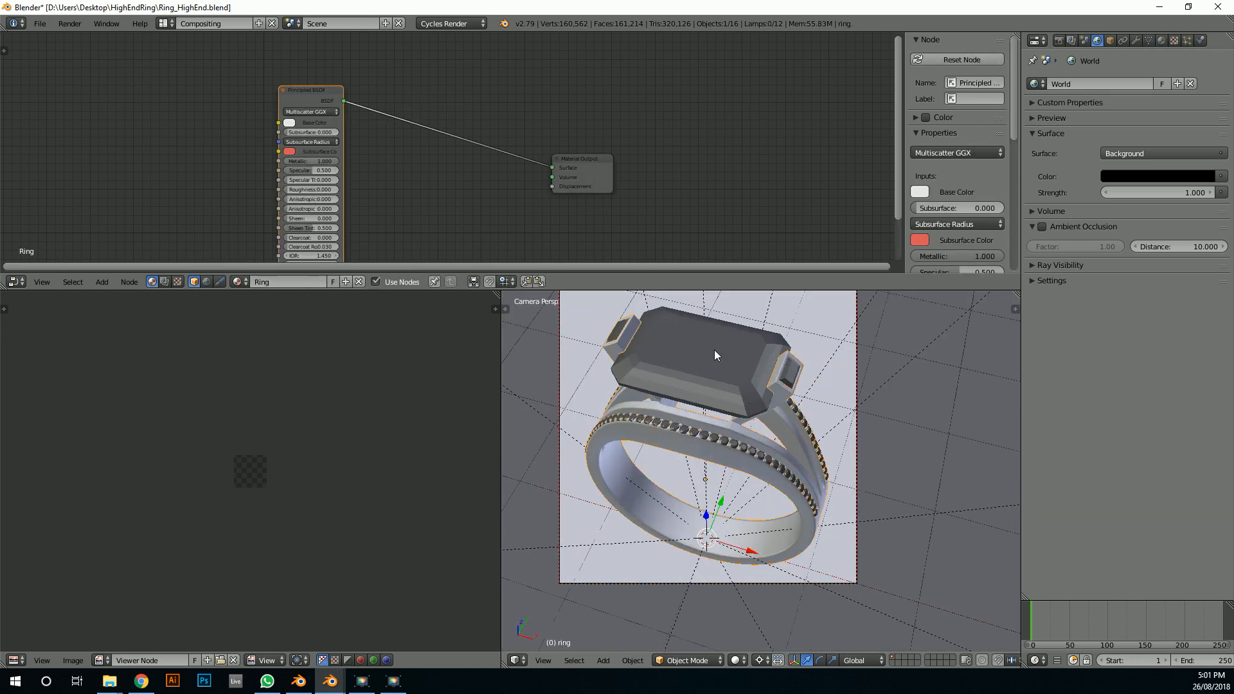
pyautogui.rightClick(730, 344)
pyautogui.scroll(-3, 737, 347)
pyautogui.press('z')
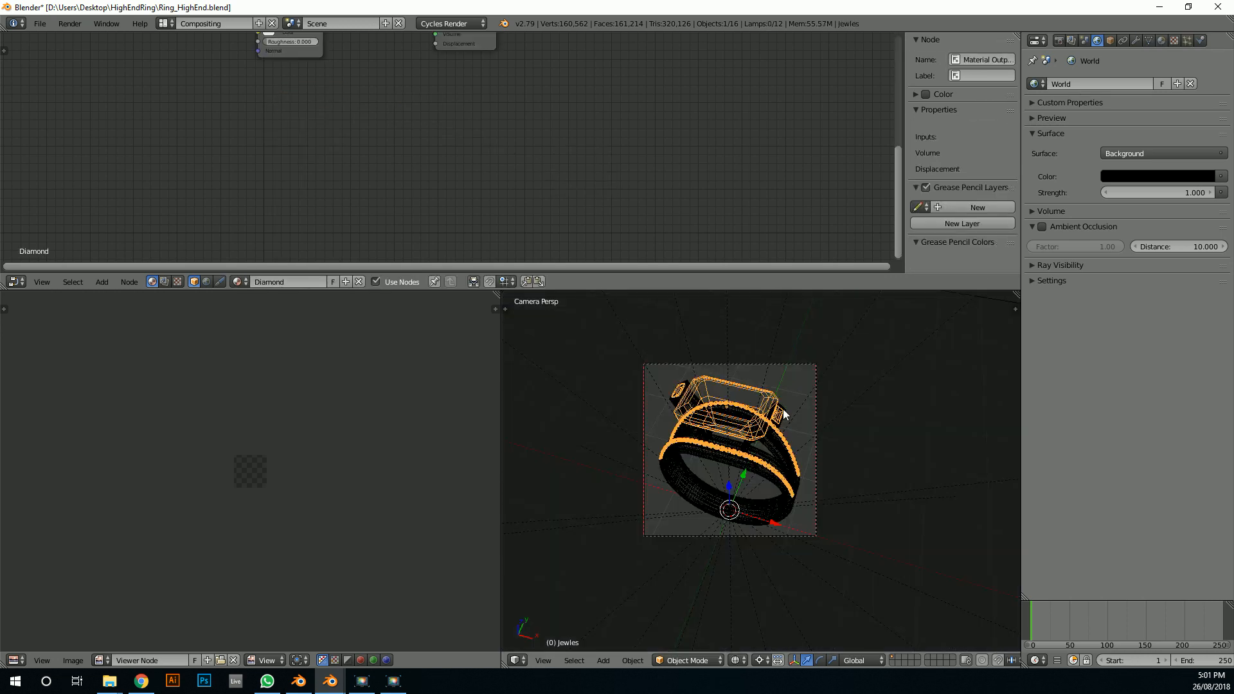
pyautogui.scroll(-2, 729, 410)
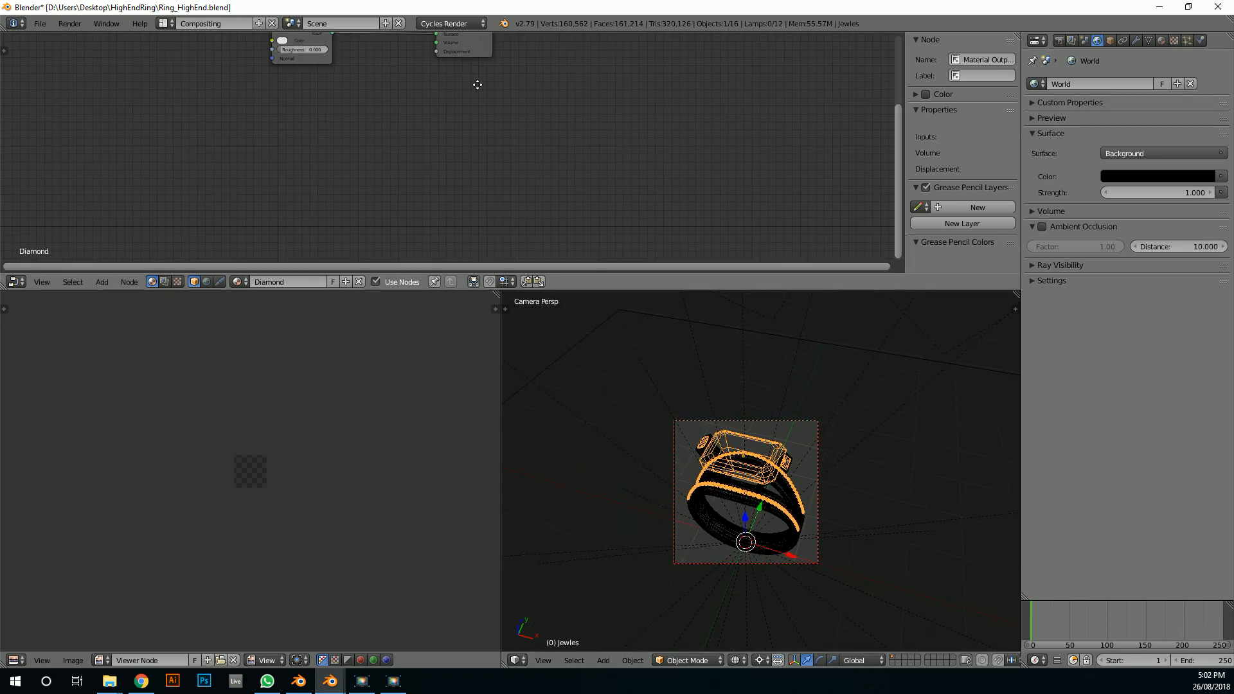
pyautogui.press('Home')
pyautogui.moveTo(360, 187); pyautogui.dragTo(391, 112, button='middle')
pyautogui.moveTo(337, 106); pyautogui.dragTo(324, 107)
pyautogui.press('x')
# Add a Glass BSDF node to the Diamond material and connect it to the Material Output's Surface input
pyautogui.hotkey('shift', 'a')
pyautogui.click(378, 139)
pyautogui.write('GLA')
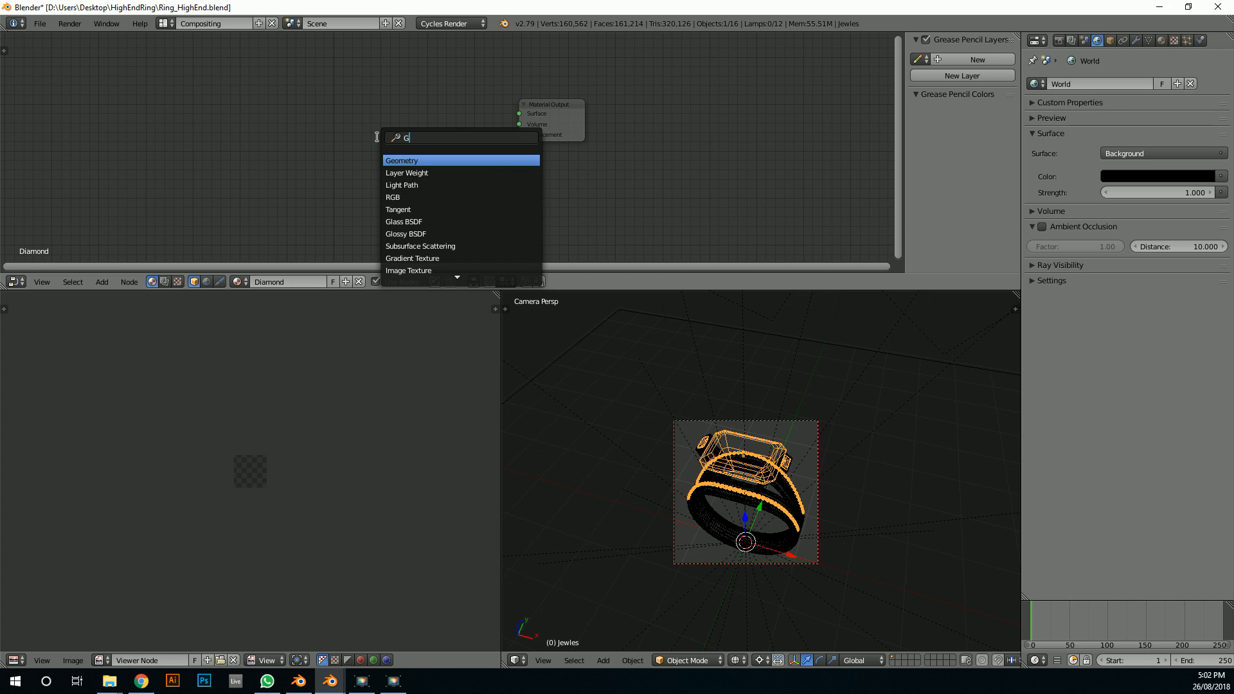
pyautogui.press('Return')
pyautogui.click(296, 114)
pyautogui.moveTo(363, 128); pyautogui.dragTo(520, 113)
# Insert a Mix Shader node between the Glass BSDF and the Material Output
pyautogui.moveTo(498, 156); pyautogui.dragTo(487, 120, button='middle')
pyautogui.hotkey('shift', 'a')
pyautogui.click(485, 121)
pyautogui.write('x')
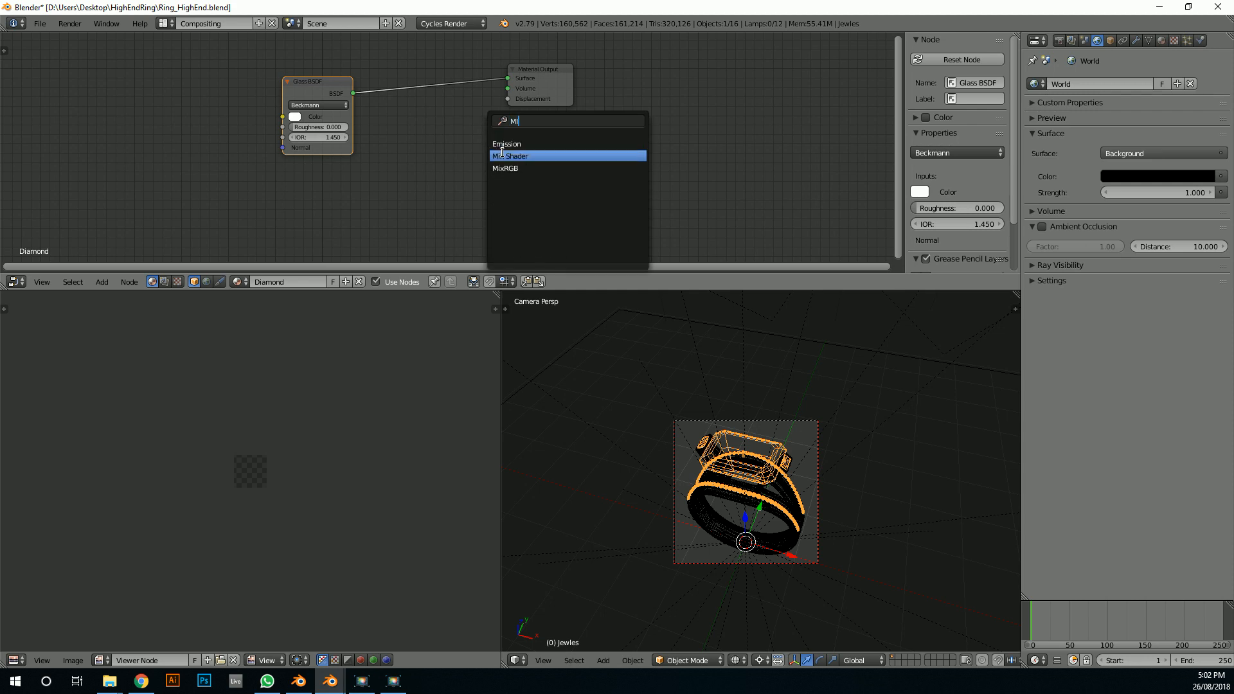
pyautogui.press('Return')
pyautogui.click(397, 80)
# Add a Transparent BSDF below the Glass BSDF and link it to the Mix Shader's second Shader input
pyautogui.hotkey('shift', 'a')
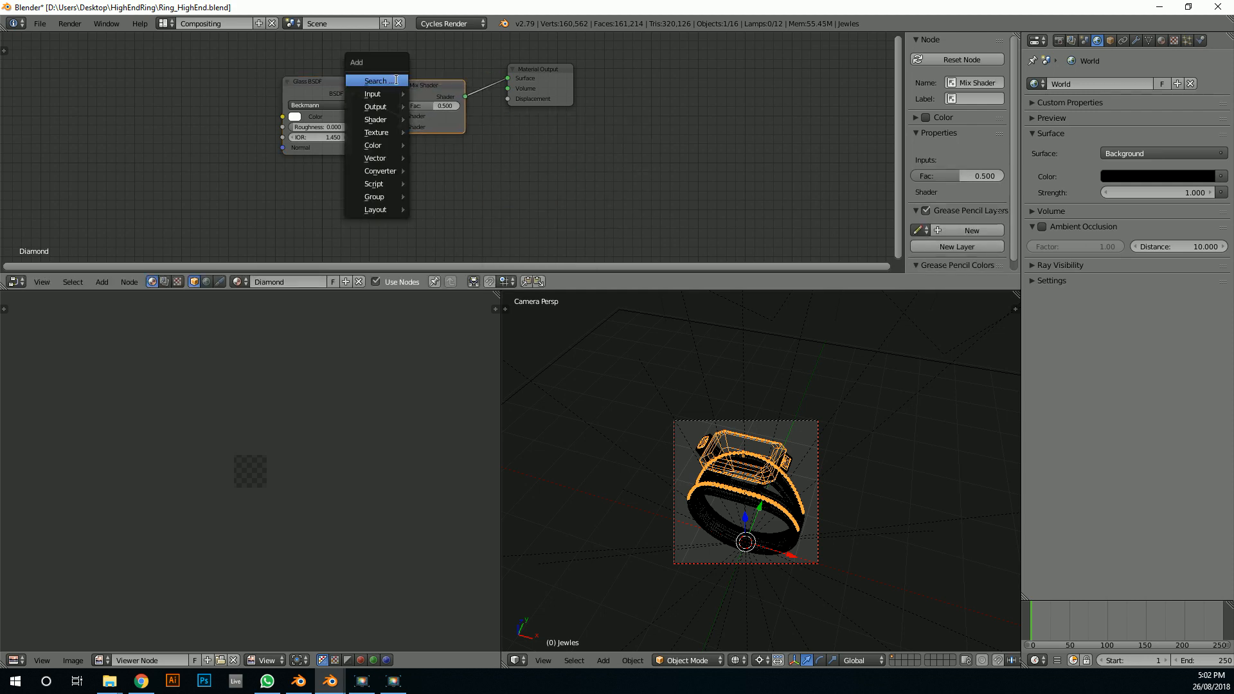
pyautogui.click(397, 80)
pyautogui.write('TRAN')
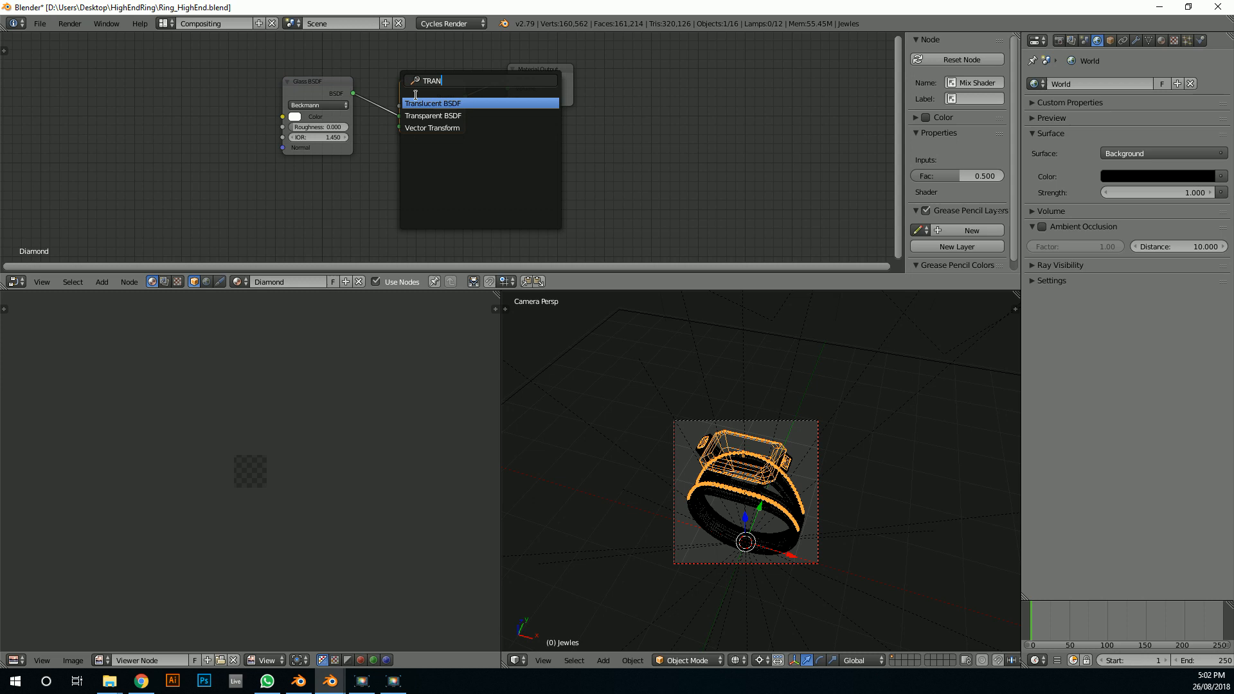
pyautogui.click(432, 115)
pyautogui.click(282, 175)
pyautogui.moveTo(347, 191); pyautogui.dragTo(383, 173)
pyautogui.moveTo(399, 129); pyautogui.dragTo(399, 130)
# Space out the Mix Shader and Material Output nodes and set the Mix Shader's Fac to 0.145
pyautogui.moveTo(402, 166); pyautogui.dragTo(382, 212, button='middle')
pyautogui.moveTo(542, 145); pyautogui.dragTo(588, 179)
pyautogui.moveTo(424, 138); pyautogui.dragTo(416, 162)
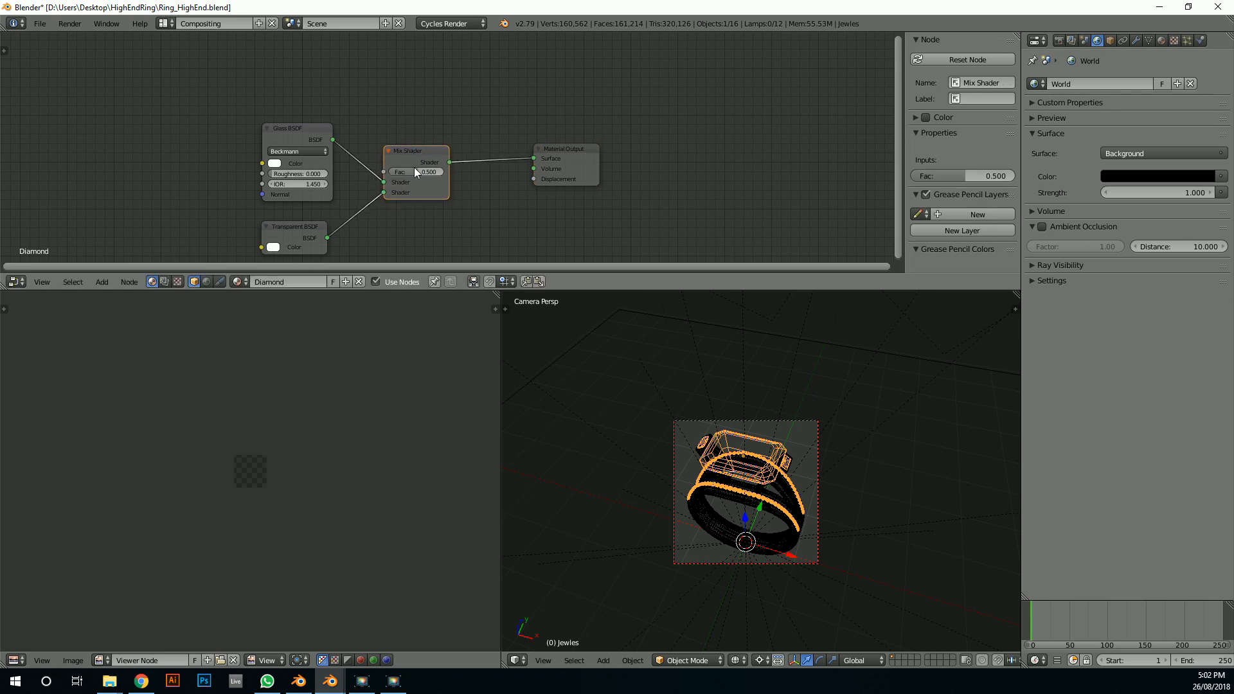
pyautogui.scroll(1, 415, 170)
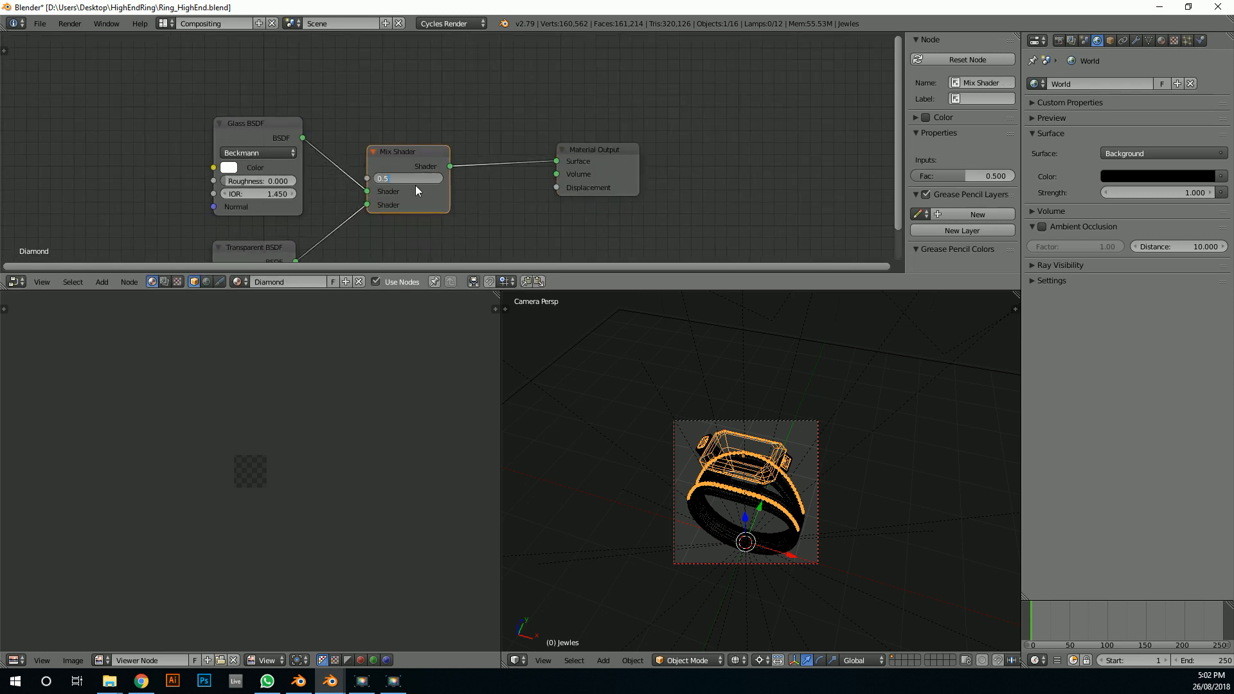
pyautogui.moveTo(421, 178); pyautogui.dragTo(397, 179)
# Change the Glass BSDF colour to light blue and preview the ring in rendered shading
pyautogui.click(231, 167)
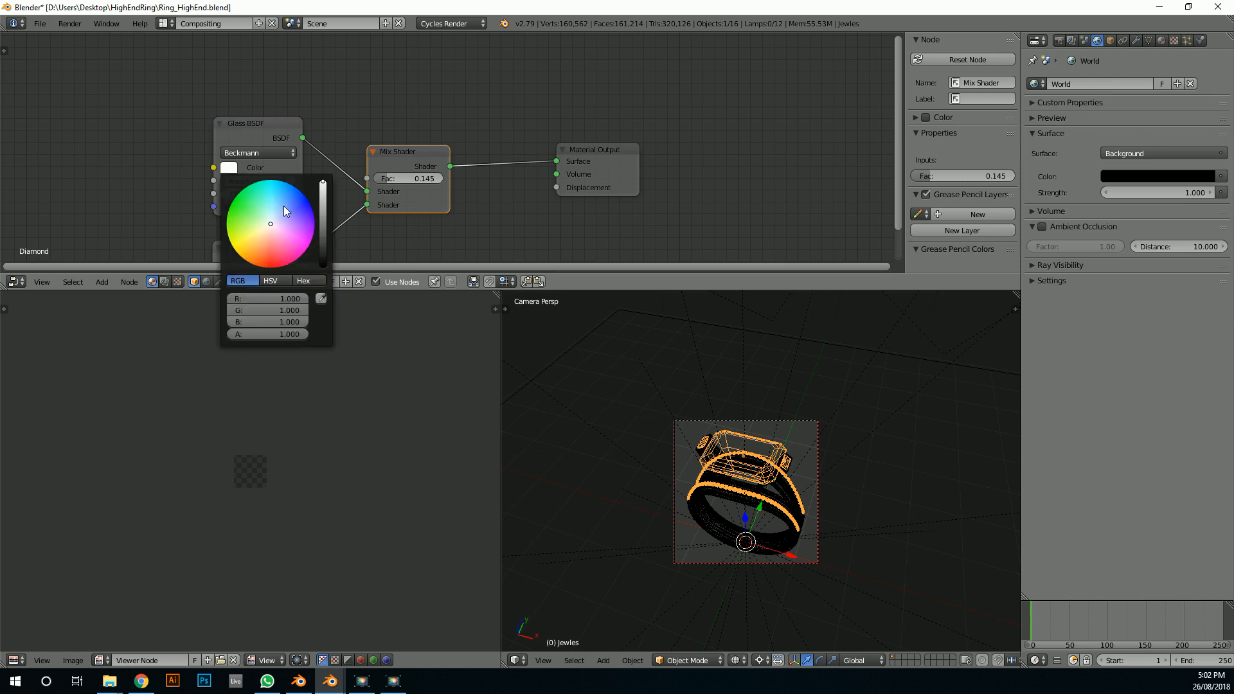
pyautogui.click(287, 202)
pyautogui.scroll(3, 730, 460)
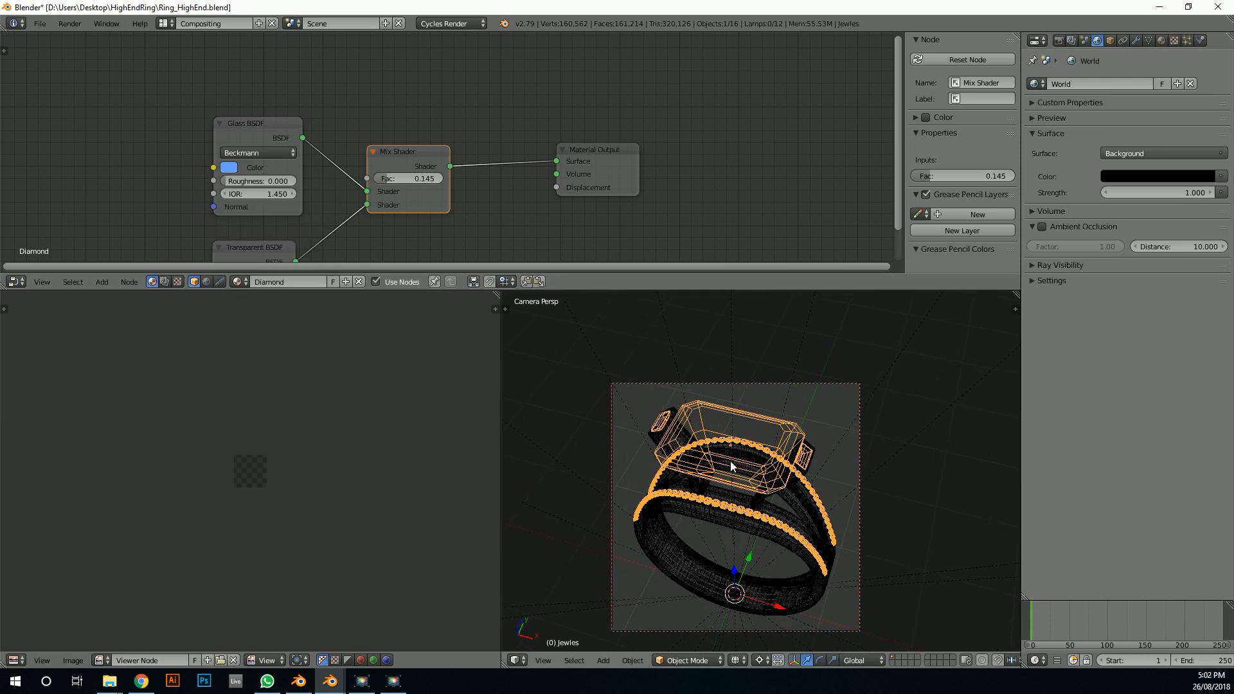
pyautogui.hotkey('shift', 'z')
pyautogui.scroll(-1, 723, 539)
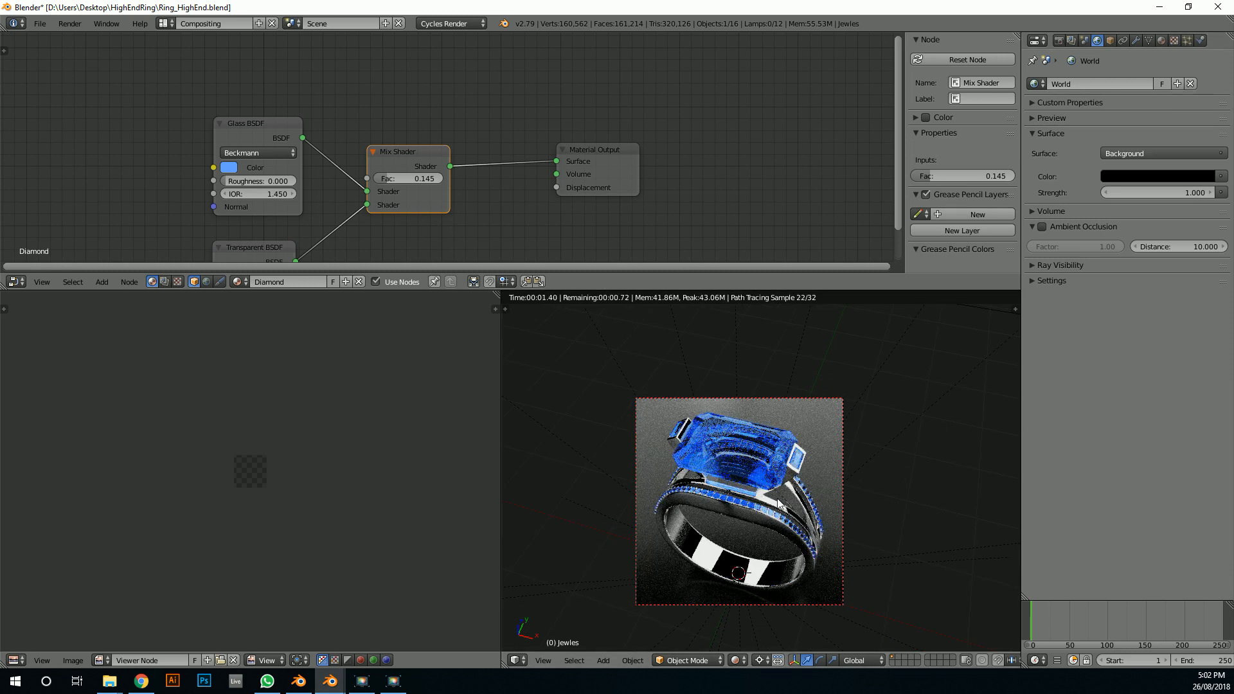
# Deepen the Glass BSDF colour to RGB 0.074, 0.167, 0.654 and check the rendered ring
pyautogui.scroll(2, 272, 153)
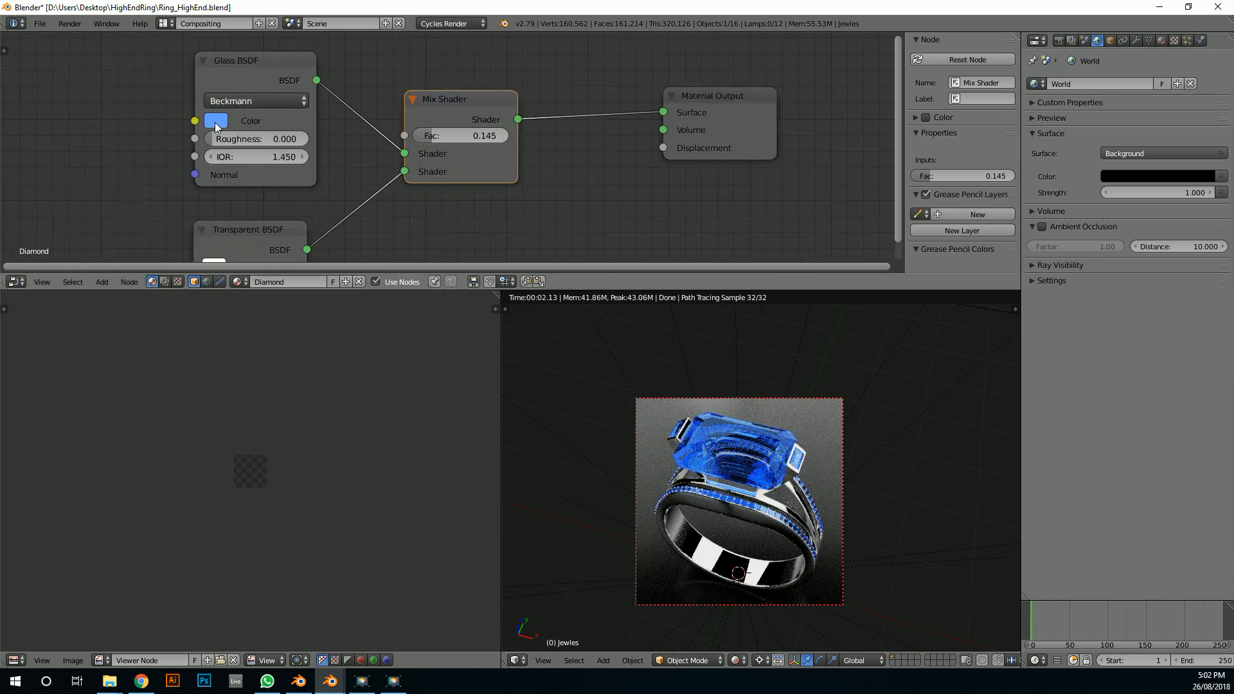
pyautogui.click(214, 122)
pyautogui.moveTo(302, 169); pyautogui.dragTo(299, 172)
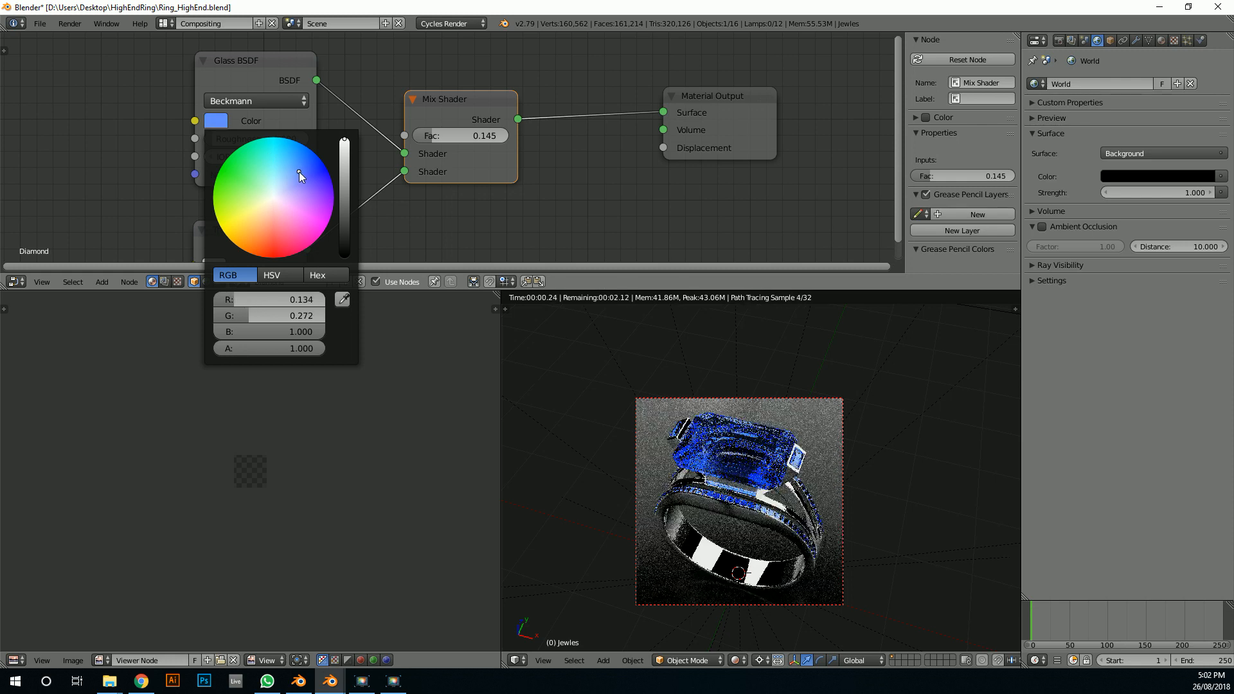
pyautogui.click(345, 158)
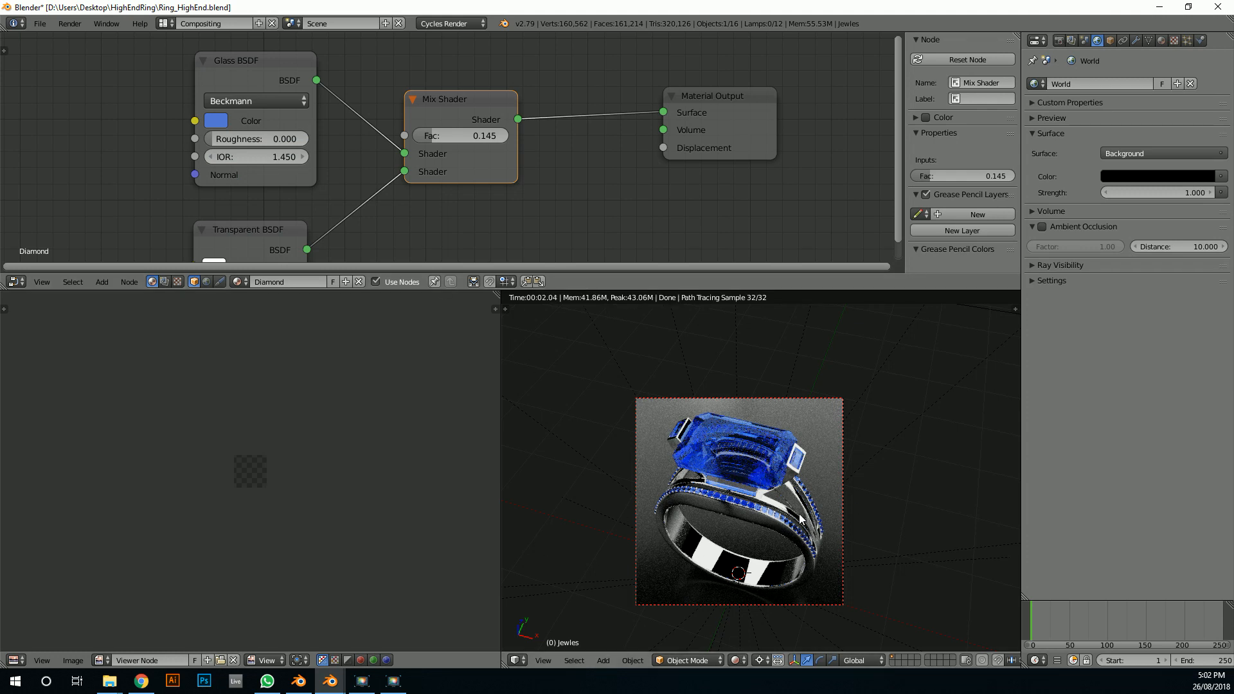
pyautogui.click(216, 120)
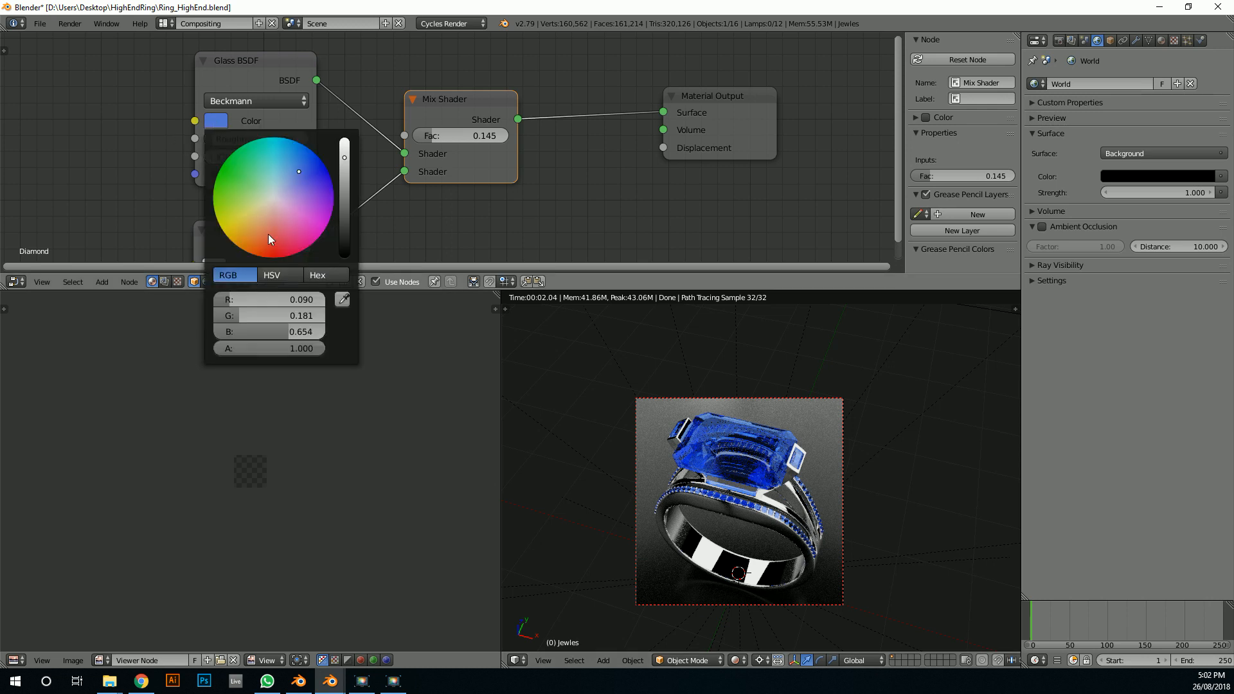
pyautogui.moveTo(284, 237); pyautogui.dragTo(299, 170)
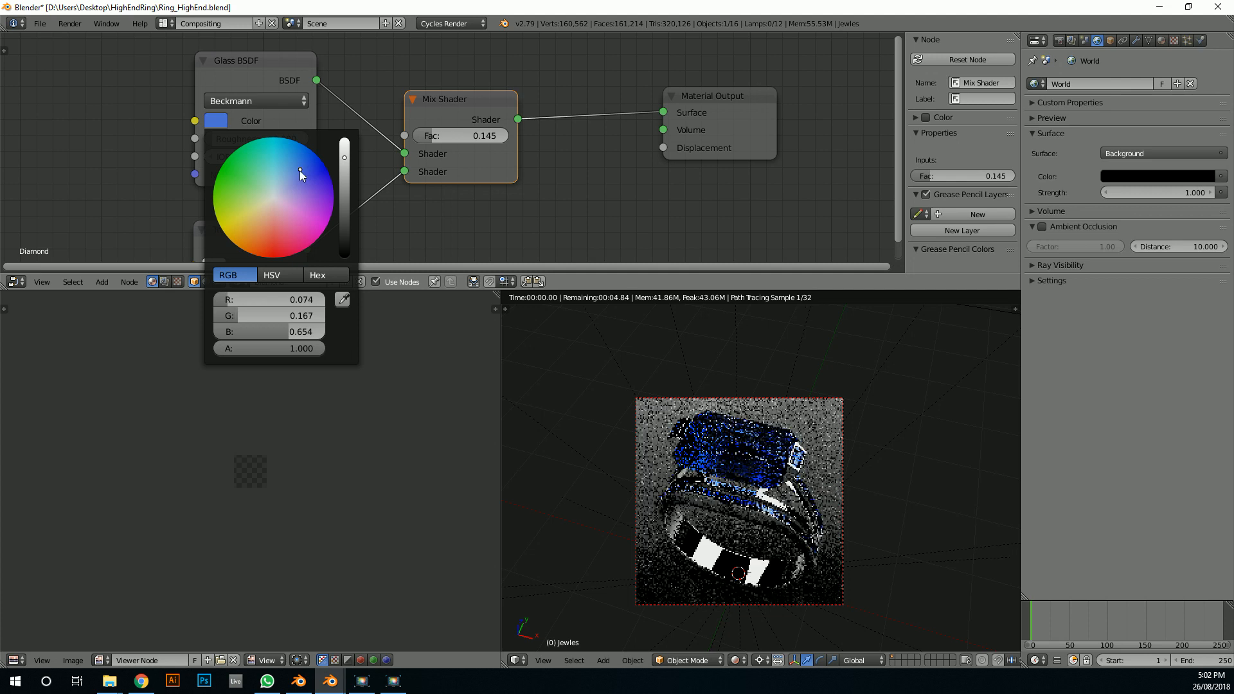
pyautogui.scroll(-2, 796, 573)
pyautogui.scroll(3, 796, 573)
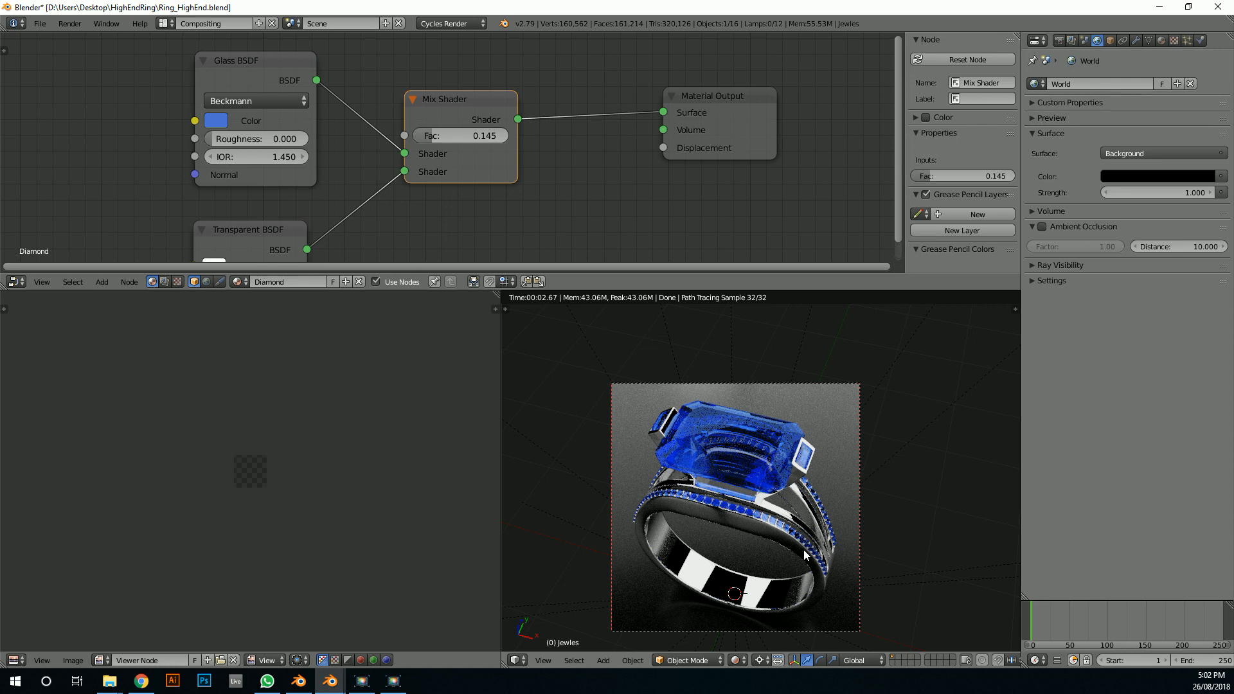
# Return to solid shading and select the ring object from a perspective view
pyautogui.hotkey('shift', 'z')
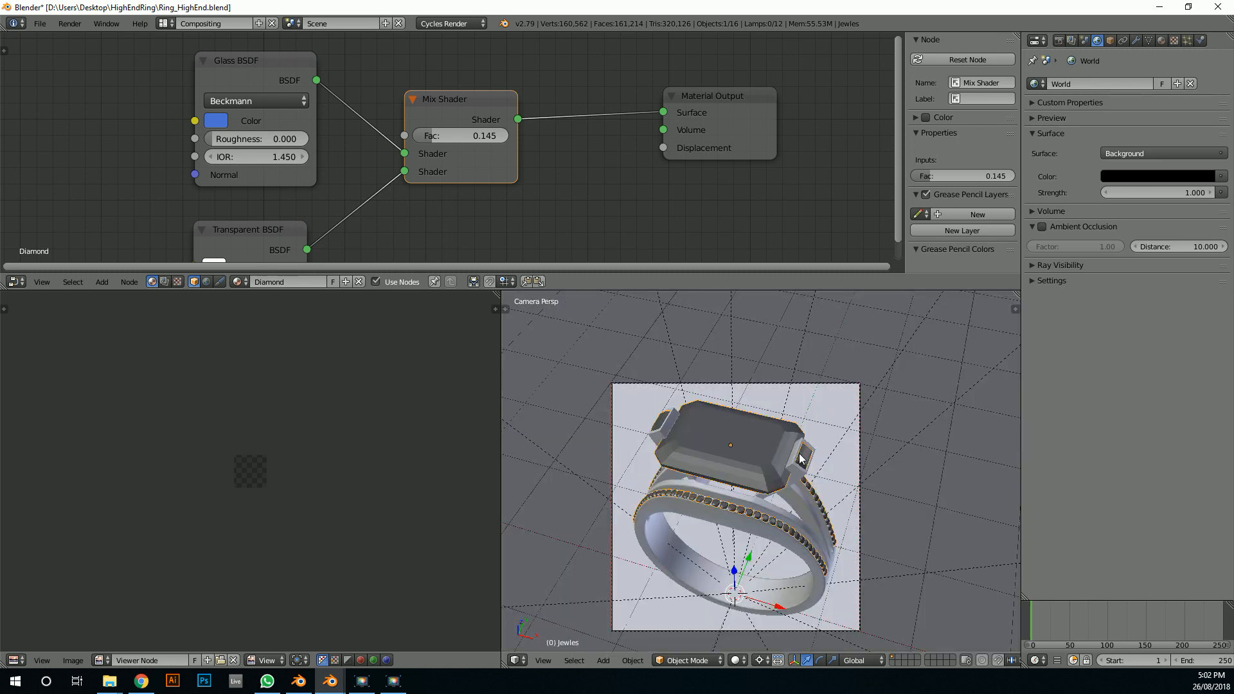
pyautogui.rightClick(814, 412)
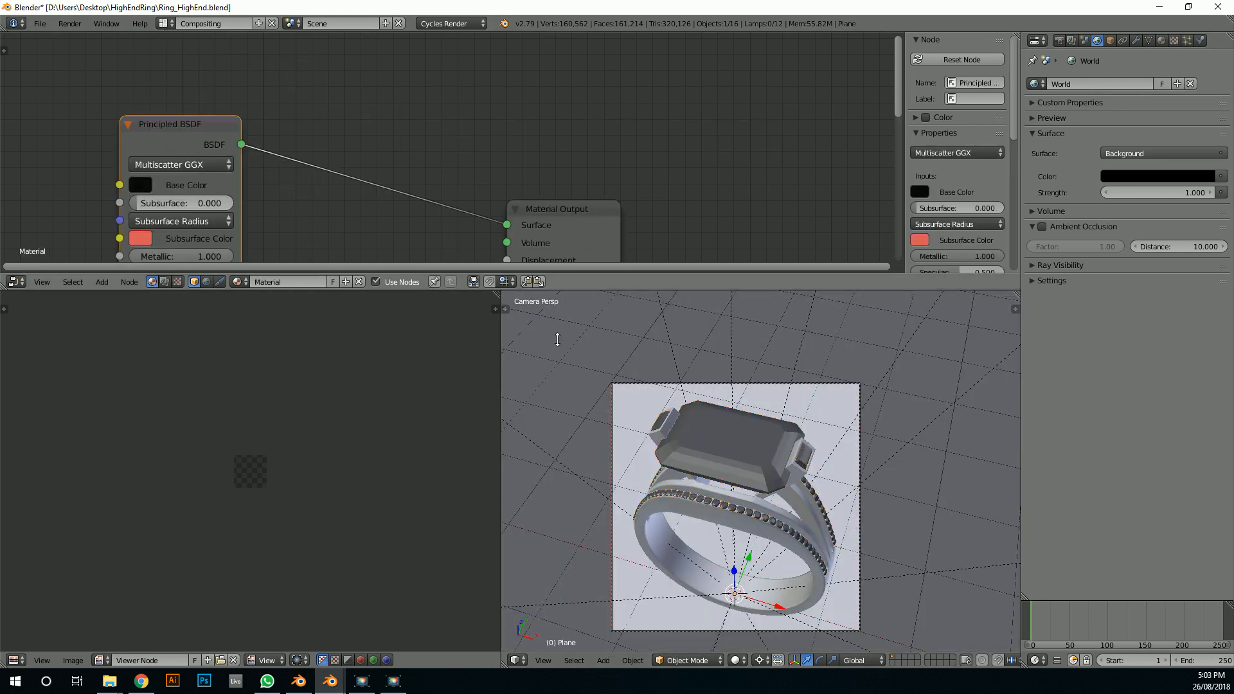
pyautogui.scroll(-5, 836, 565)
pyautogui.moveTo(836, 565); pyautogui.dragTo(803, 478, button='middle')
pyautogui.scroll(2, 803, 479)
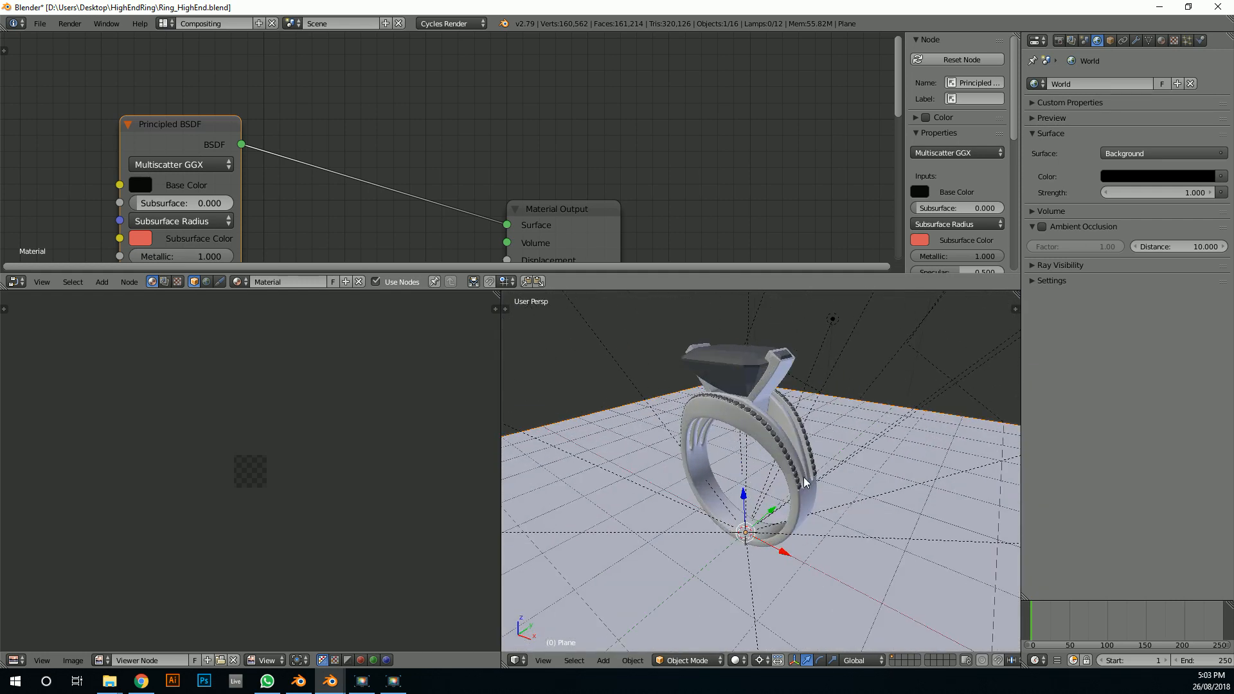
pyautogui.rightClick(799, 511)
# Return to the camera view and enlarge the node editor to fit the Ring material's nodes
pyautogui.scroll(-3, 372, 138)
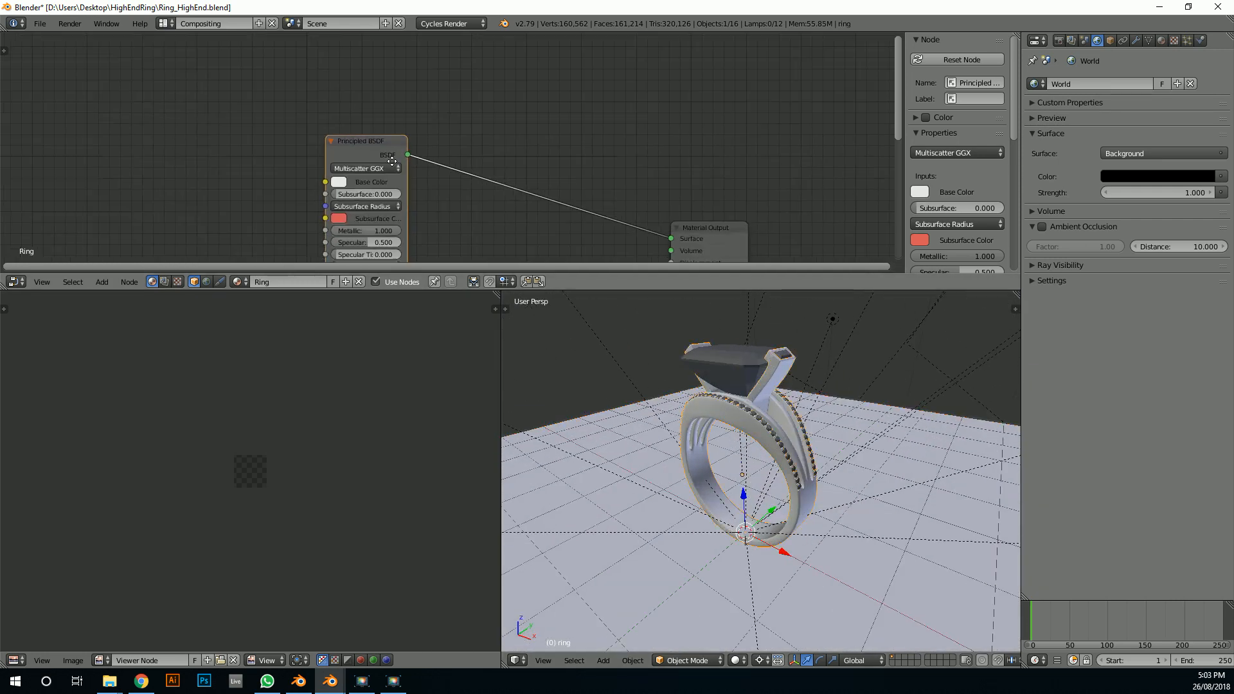
pyautogui.scroll(-1, 340, 127)
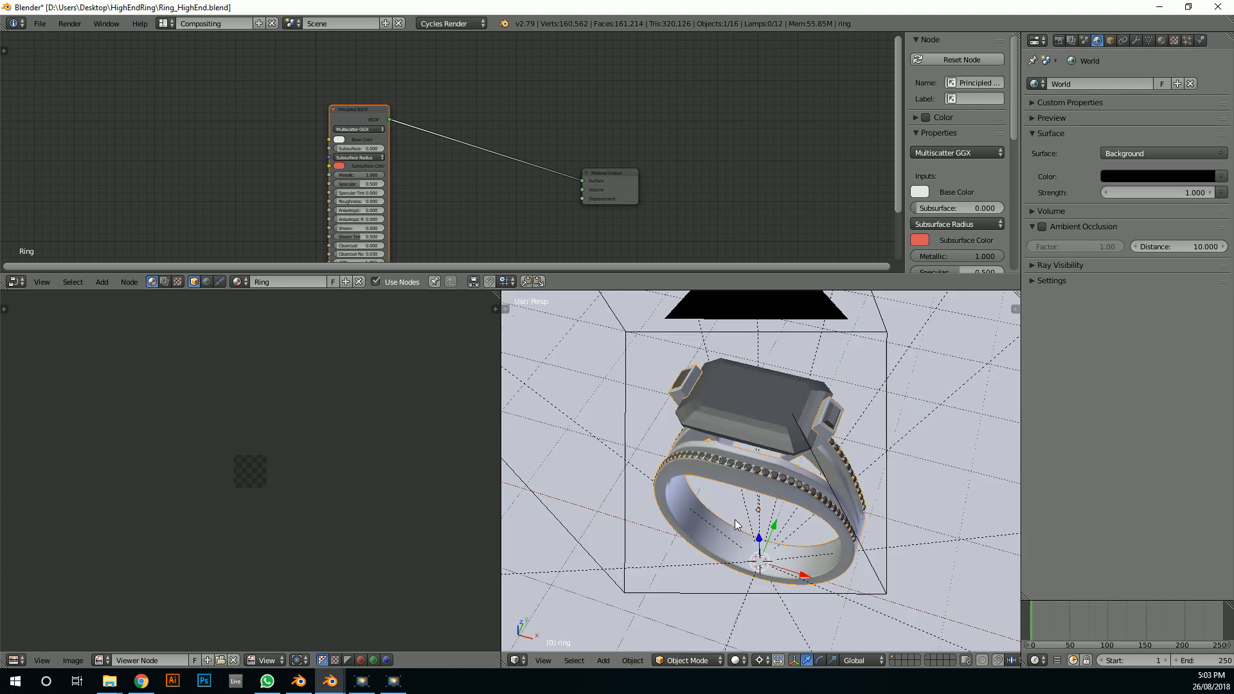
pyautogui.press('KP_0')
pyautogui.scroll(-2, 368, 131)
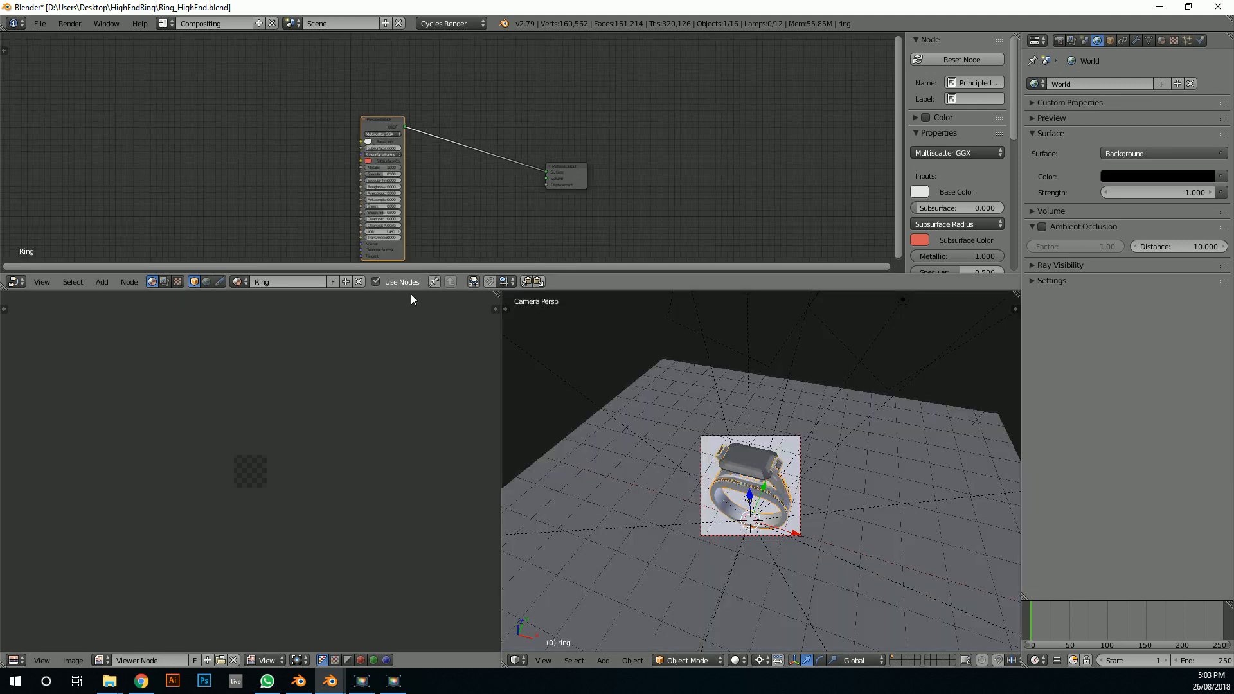
pyautogui.moveTo(409, 291); pyautogui.dragTo(409, 447)
pyautogui.scroll(3, 388, 230)
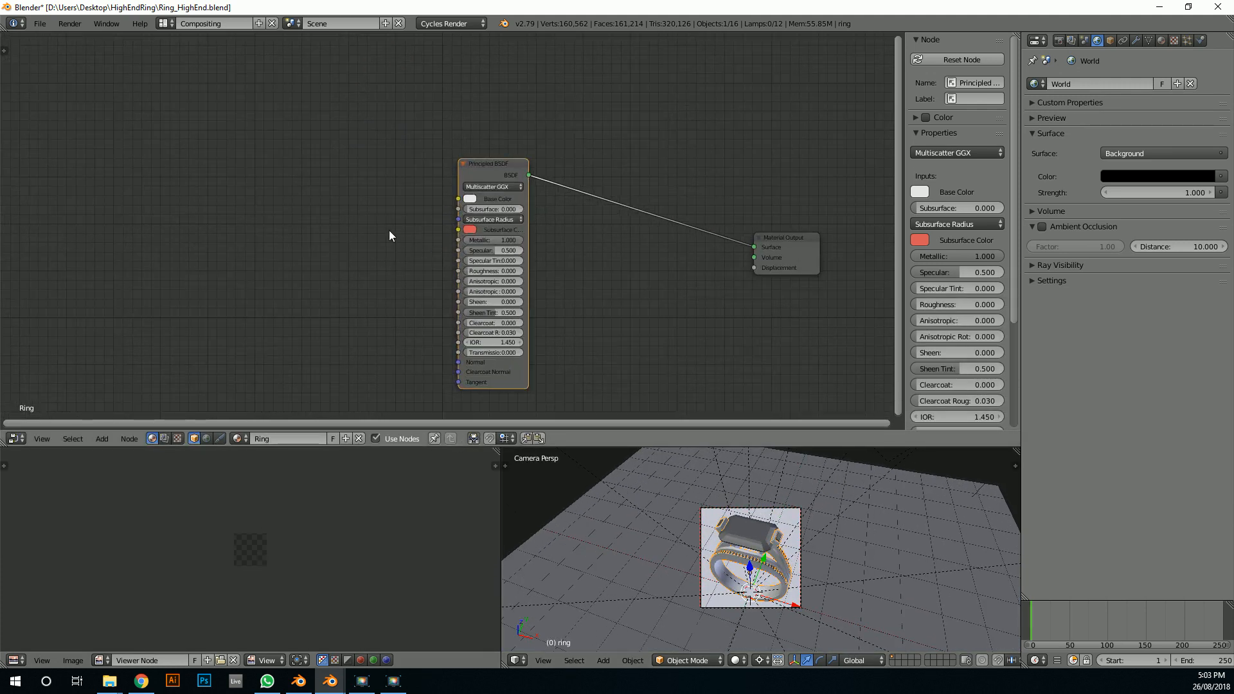
# Add a Noise Texture node to the Ring material, well before the Principled BSDF
pyautogui.hotkey('shift', 'a')
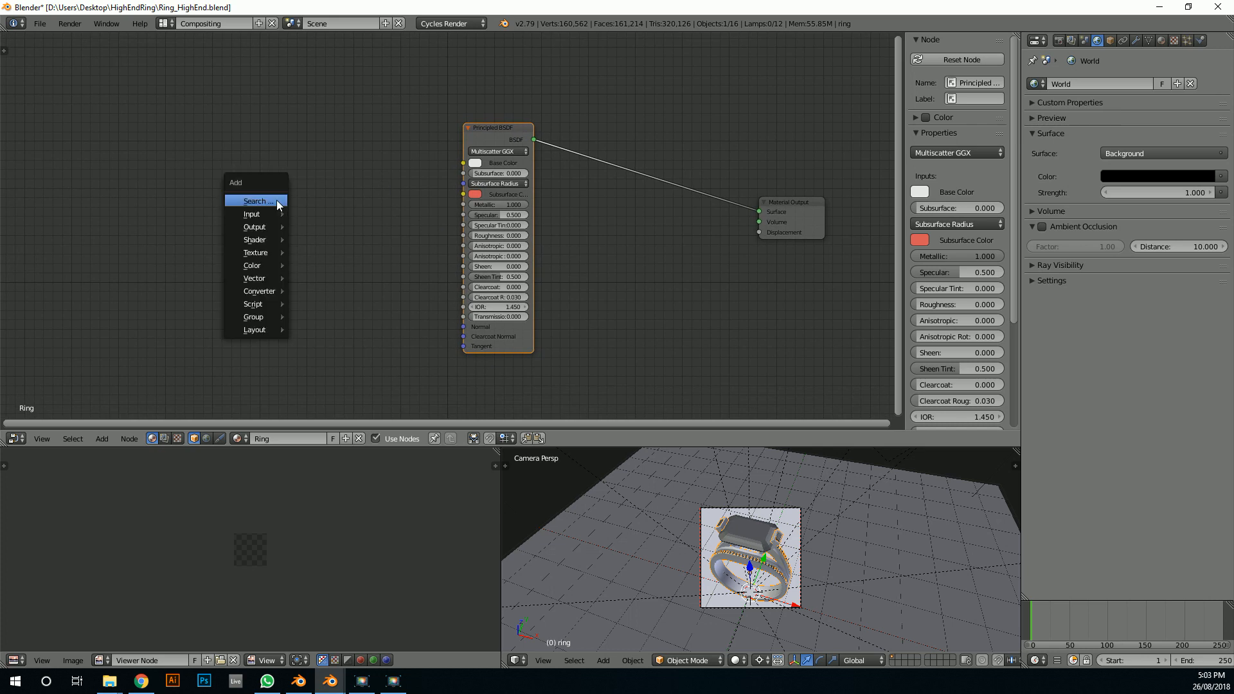
pyautogui.click(276, 199)
pyautogui.write('Noise')
pyautogui.press('Return')
pyautogui.click(143, 212)
# Add a ColorRamp node beside the Noise Texture and link the noise Color output to its Fac input
pyautogui.hotkey('shift', 'a')
pyautogui.click(265, 222)
pyautogui.write('Color')
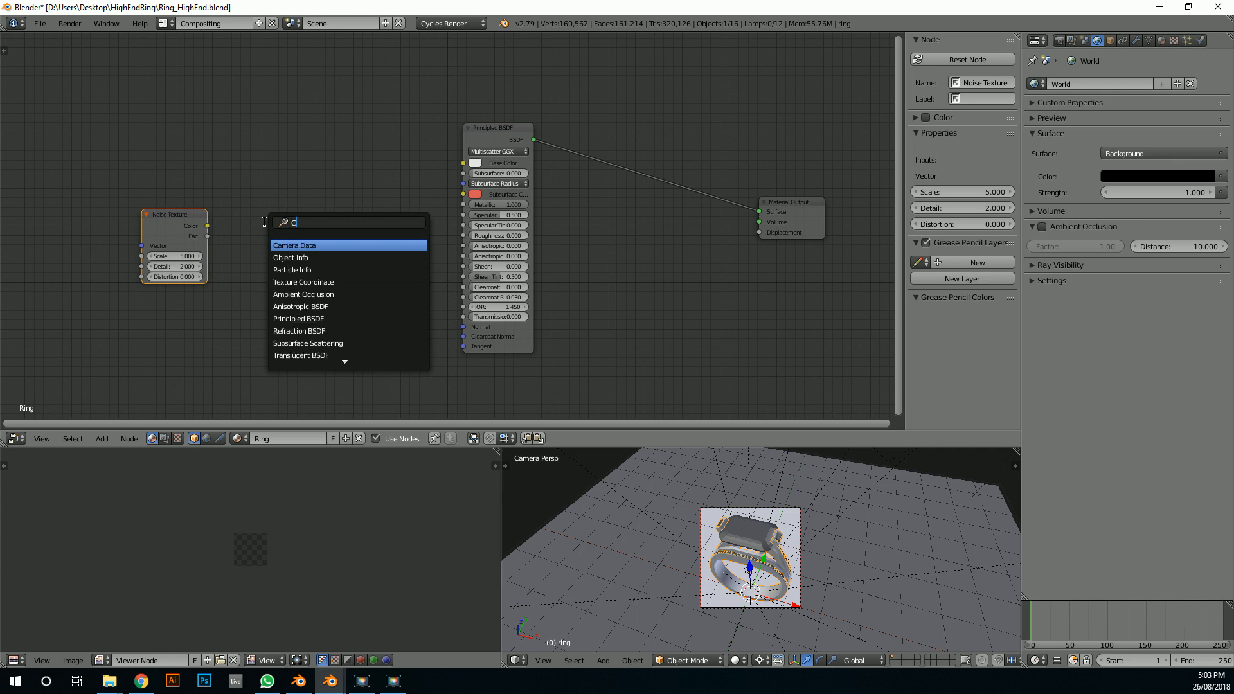
pyautogui.press('Return')
pyautogui.click(231, 195)
pyautogui.moveTo(207, 225); pyautogui.dragTo(245, 300)
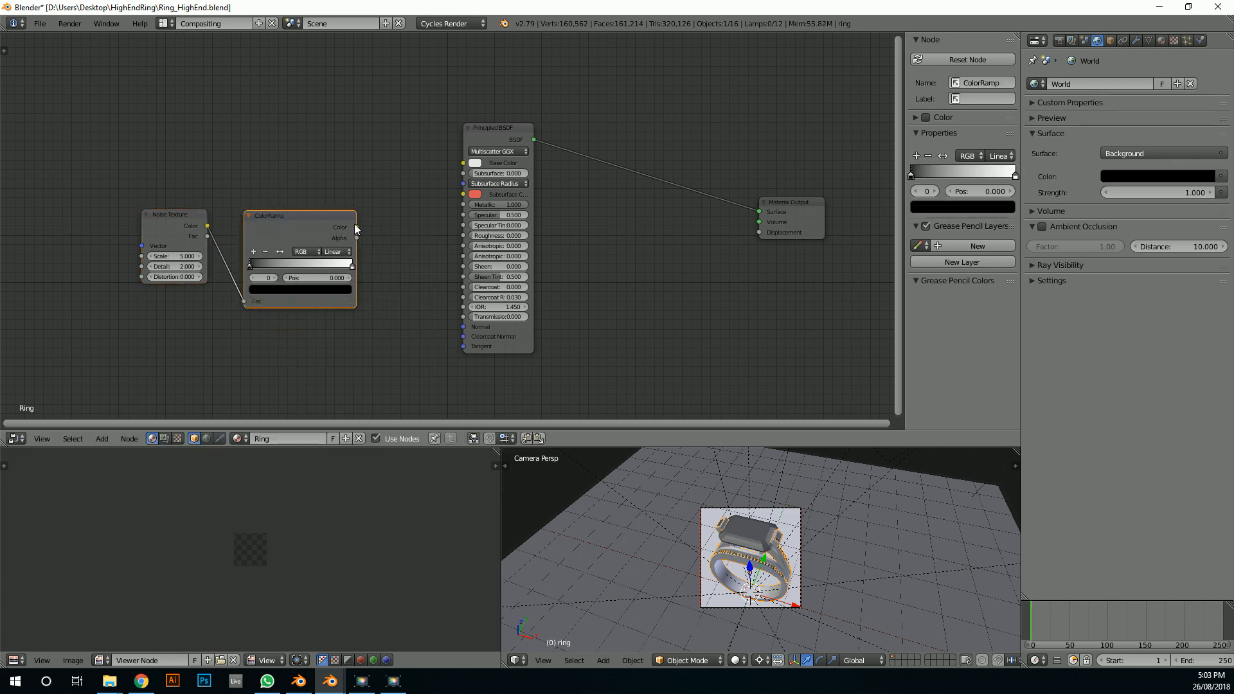
# Add a Bump node, feeding its Height from the ColorRamp Color and linking its Normal output to the Principled BSDF's Normal
pyautogui.hotkey('shift', 'a')
pyautogui.click(403, 206)
pyautogui.write('BUMP')
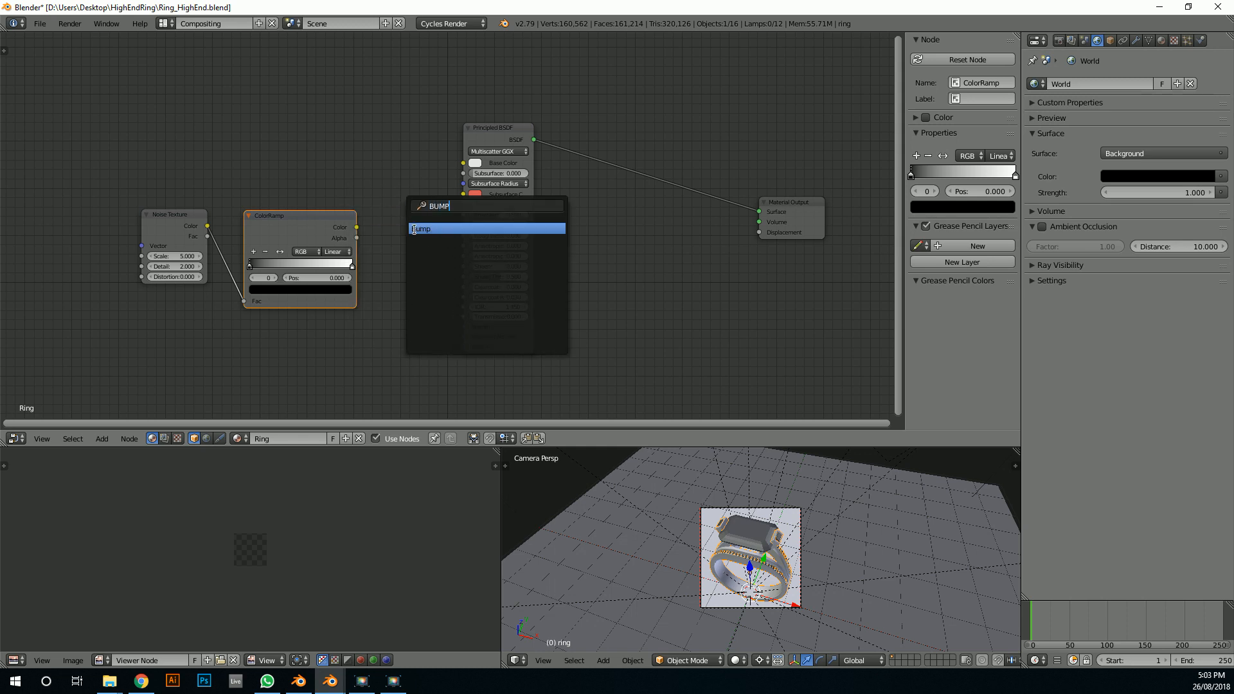
pyautogui.click(413, 230)
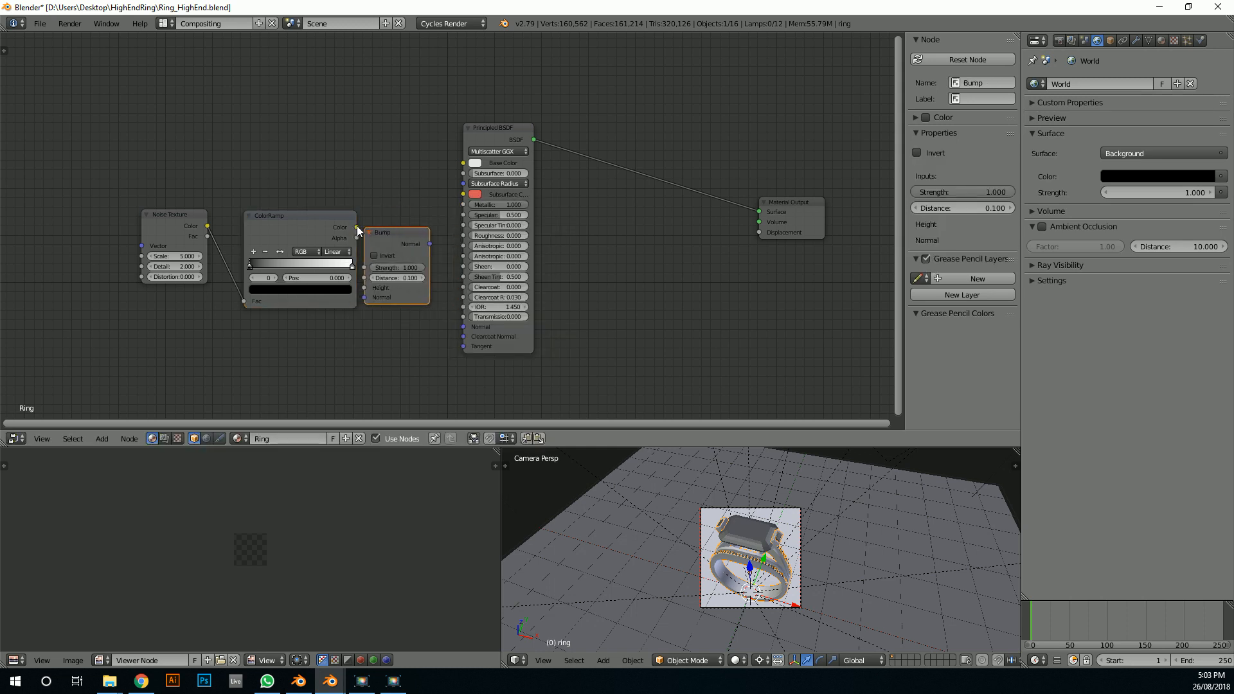
pyautogui.click(379, 231)
pyautogui.moveTo(355, 227); pyautogui.dragTo(377, 276)
pyautogui.moveTo(443, 230); pyautogui.dragTo(463, 326)
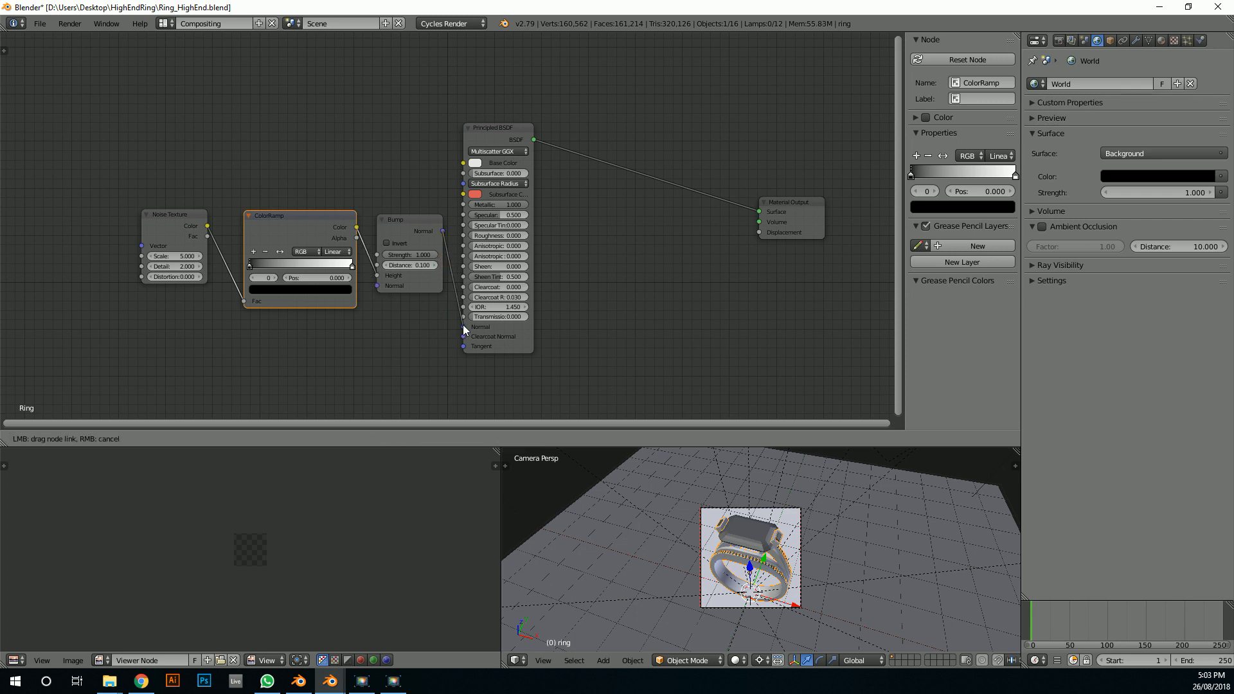
pyautogui.scroll(3, 835, 575)
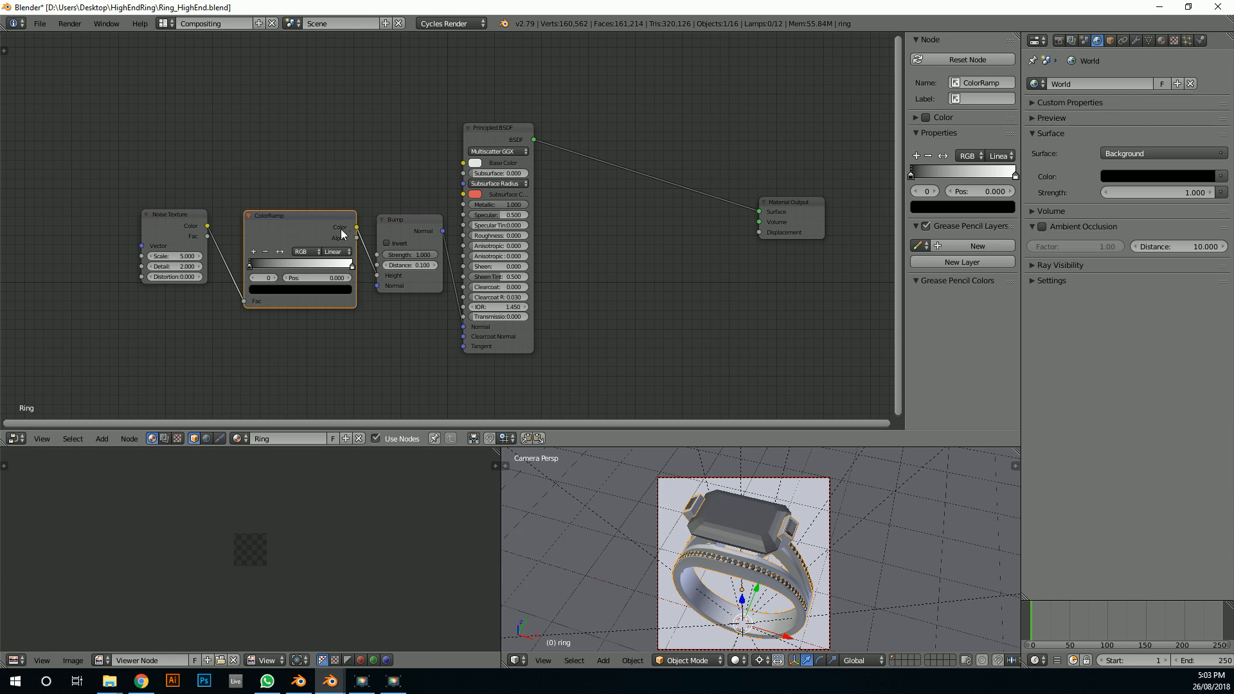
# Open the User Preferences
pyautogui.click(39, 23)
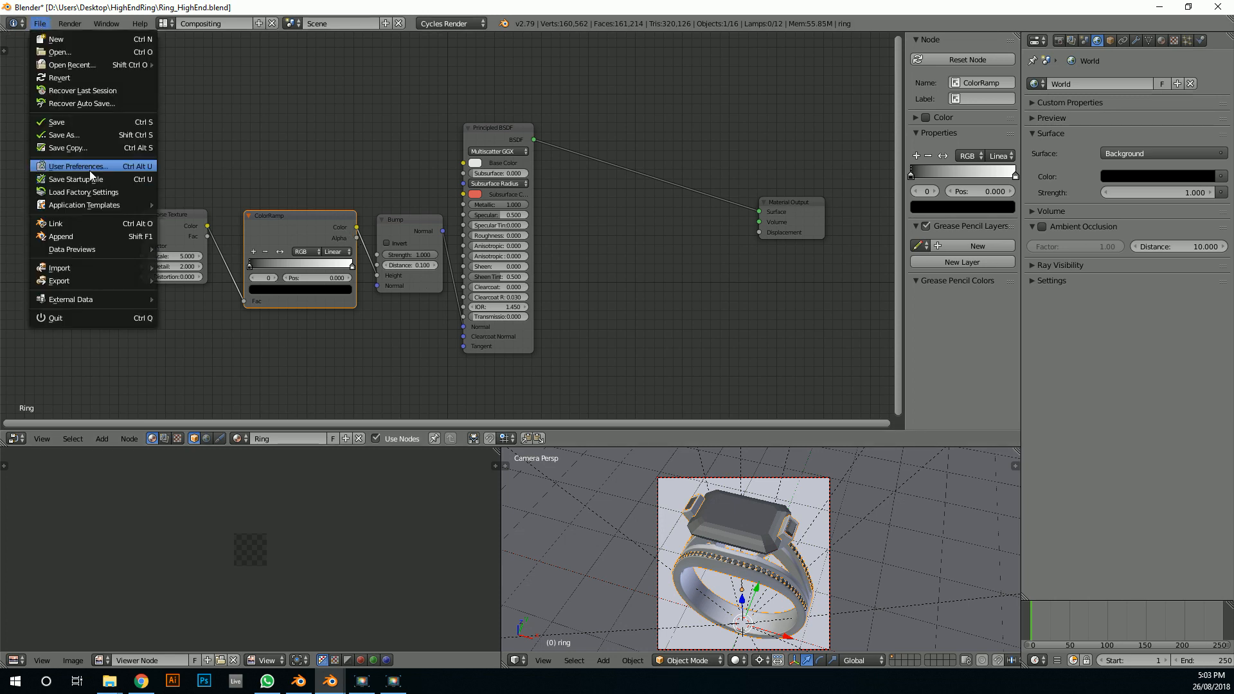
pyautogui.click(90, 169)
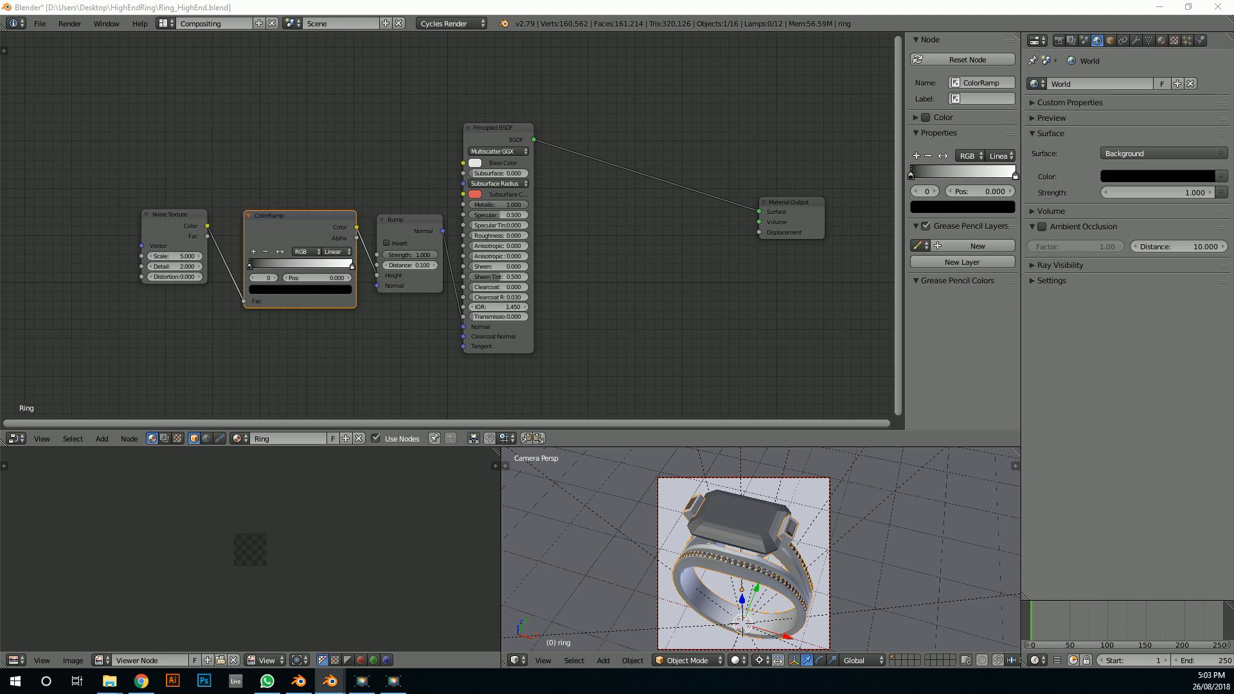
# Route the ColorRamp through a Viewer node to the Material Output, rearrange both nodes, and switch the camera view to rendered shading
pyautogui.press('Home')
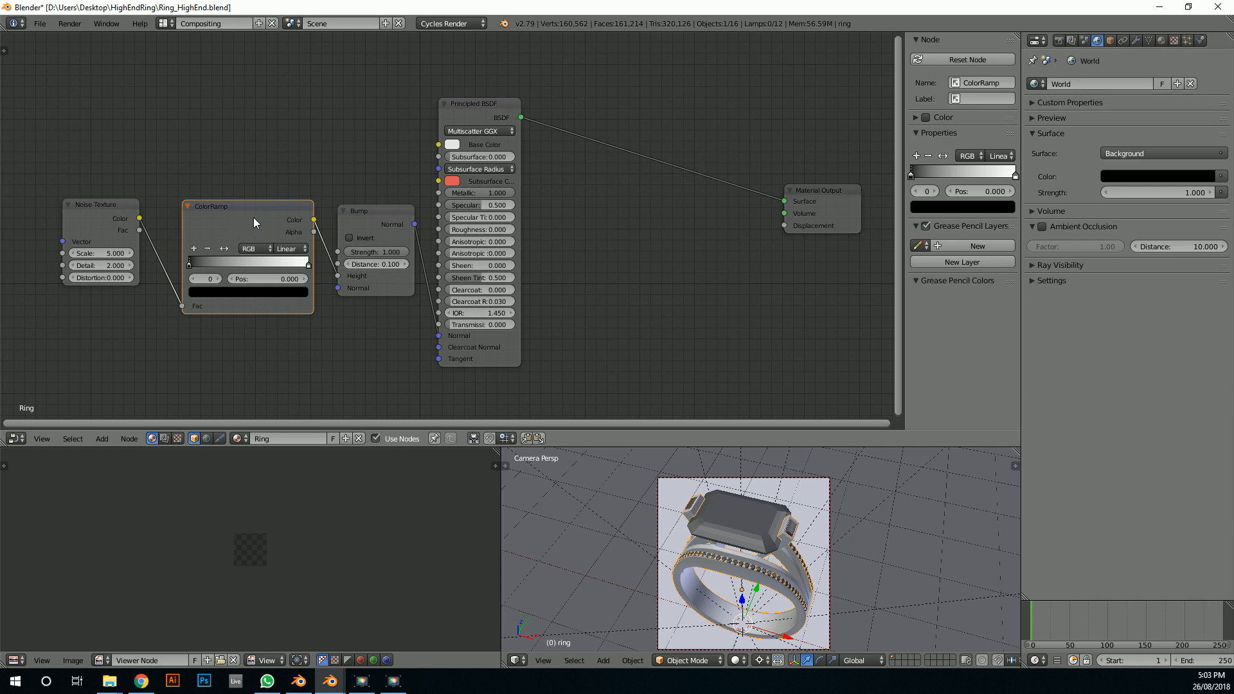
pyautogui.keyDown('ctrl'); pyautogui.keyDown('shift'); pyautogui.click(258, 214); pyautogui.keyUp('shift'); pyautogui.keyUp('ctrl')
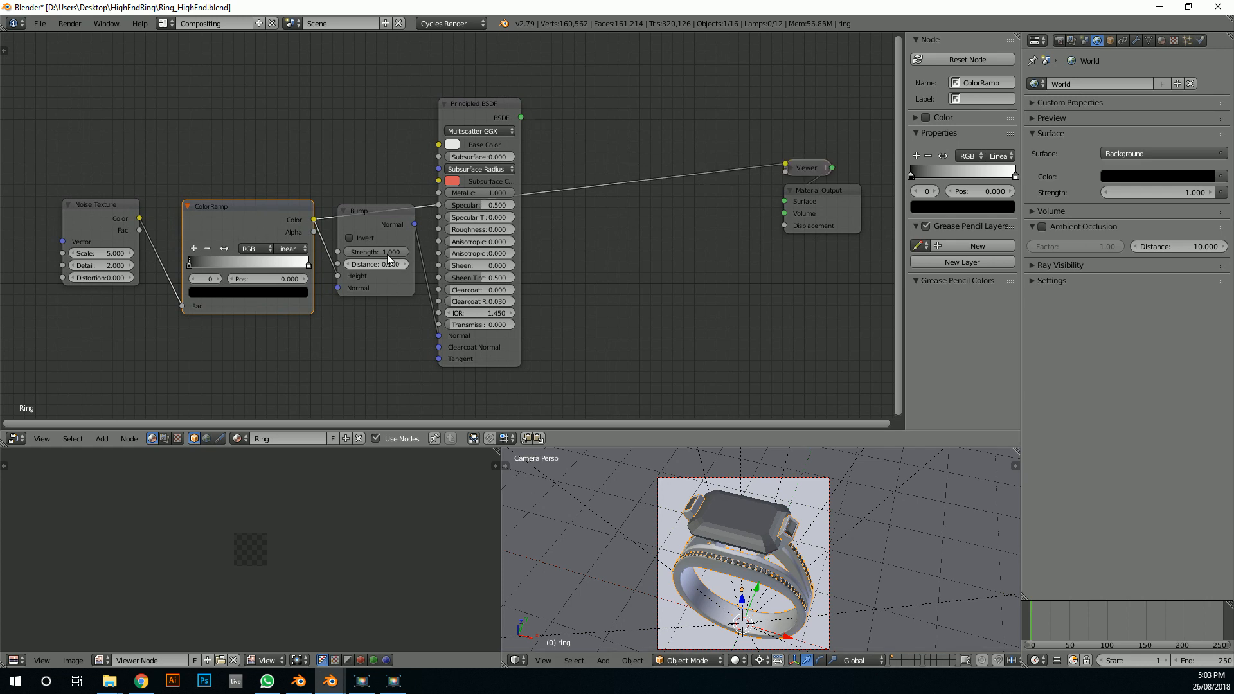
pyautogui.moveTo(829, 210); pyautogui.dragTo(848, 237)
pyautogui.moveTo(802, 171); pyautogui.dragTo(712, 203)
pyautogui.scroll(1, 765, 598)
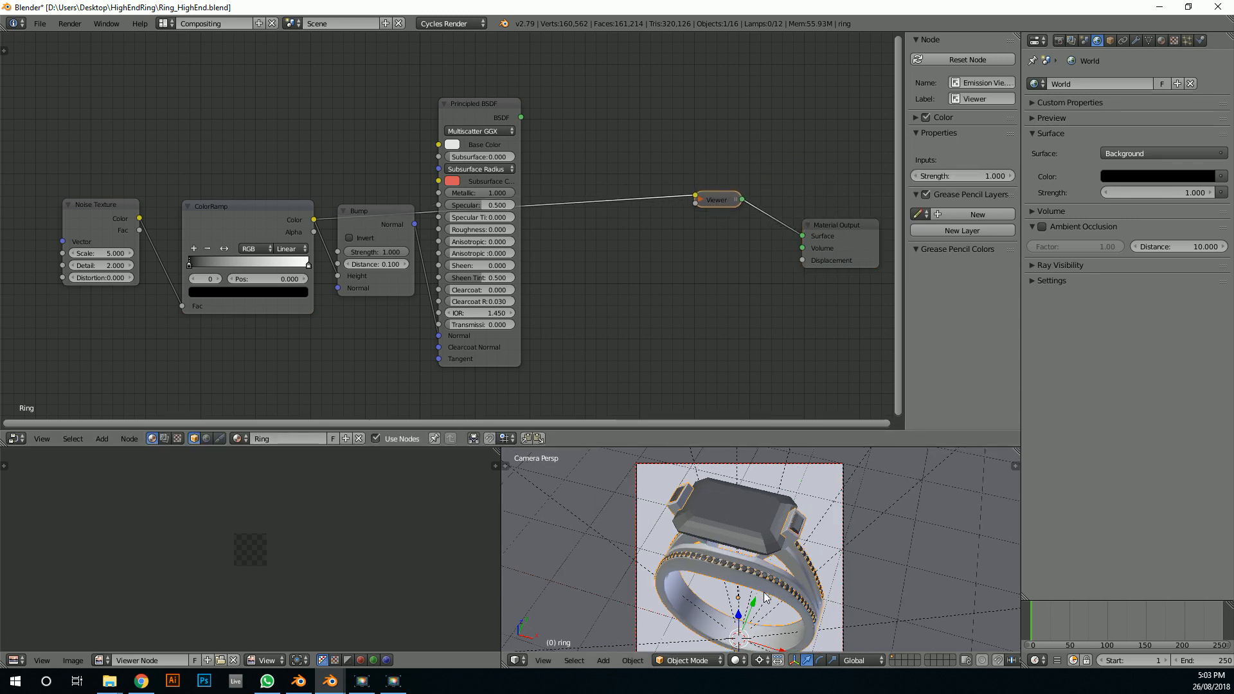
pyautogui.hotkey('shift', 'z')
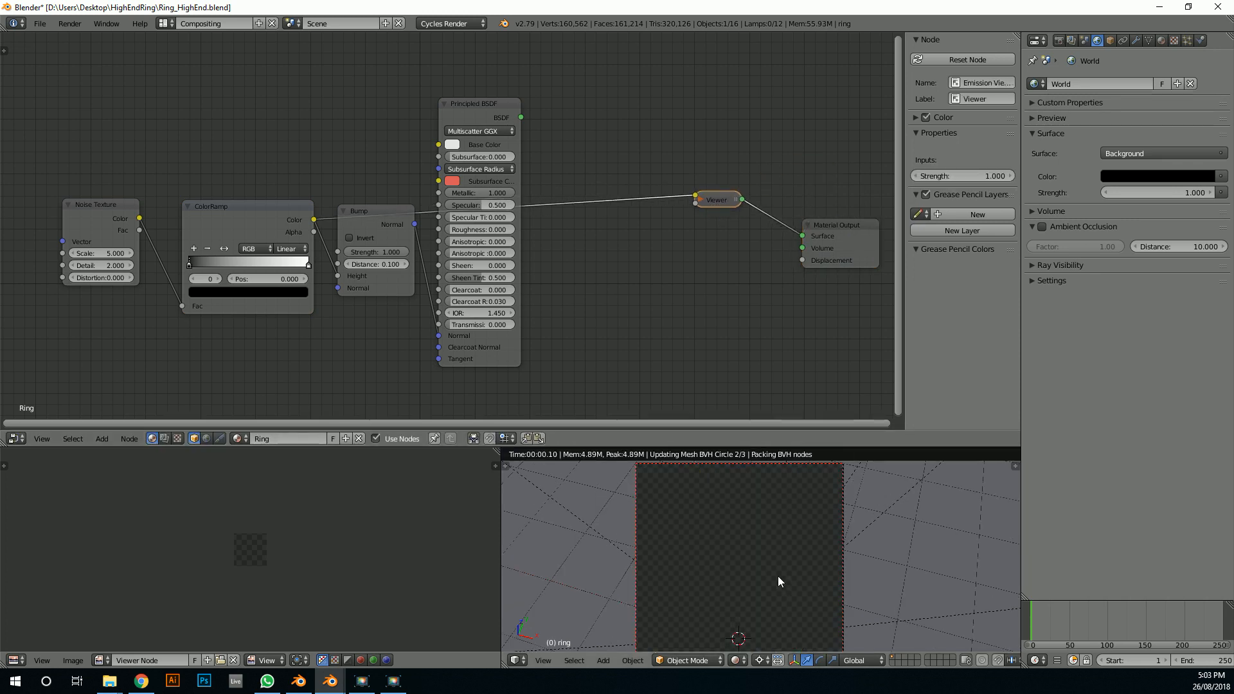
# Move the ColorRamp's black stop to position 0.141
pyautogui.moveTo(515, 344); pyautogui.dragTo(516, 343, button='middle')
pyautogui.scroll(4, 466, 271)
pyautogui.moveTo(199, 172)
pyautogui.mouseDown()
pyautogui.moveTo(247, 177)
pyautogui.moveTo(215, 179)
pyautogui.mouseUp()
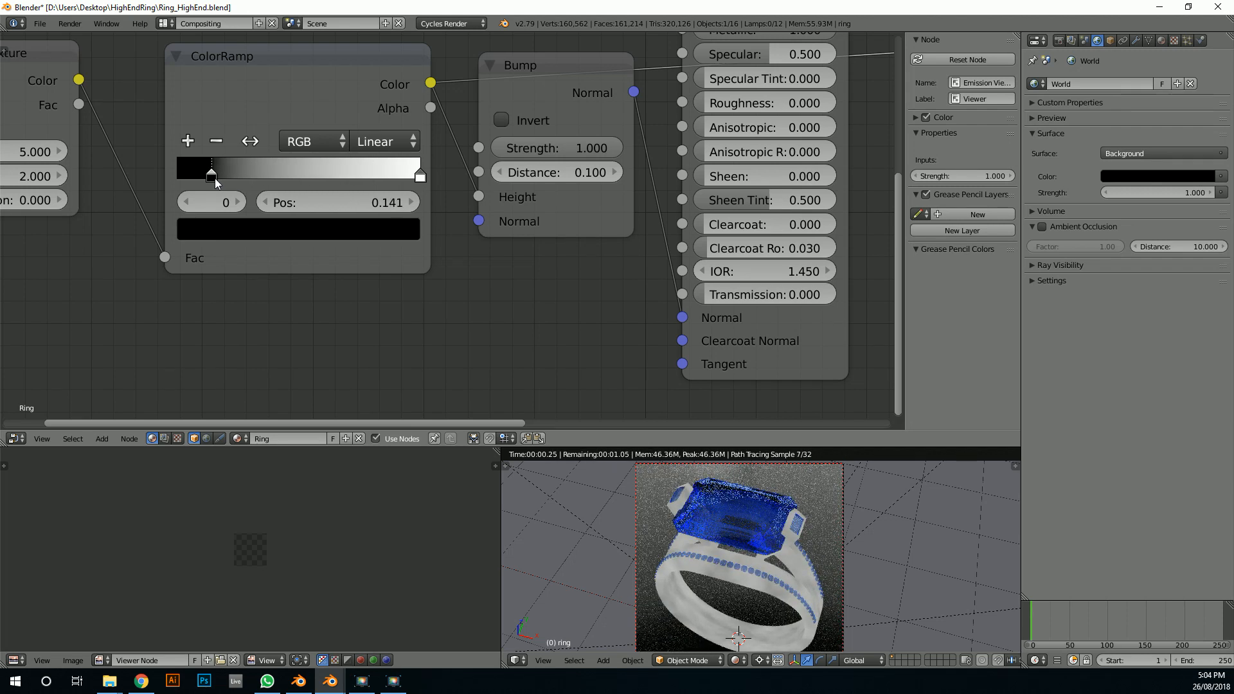
# Add a middle stop to the ColorRamp at position 0.534 and darken its color to a medium grey
pyautogui.click(188, 142)
pyautogui.moveTo(316, 175); pyautogui.dragTo(308, 178)
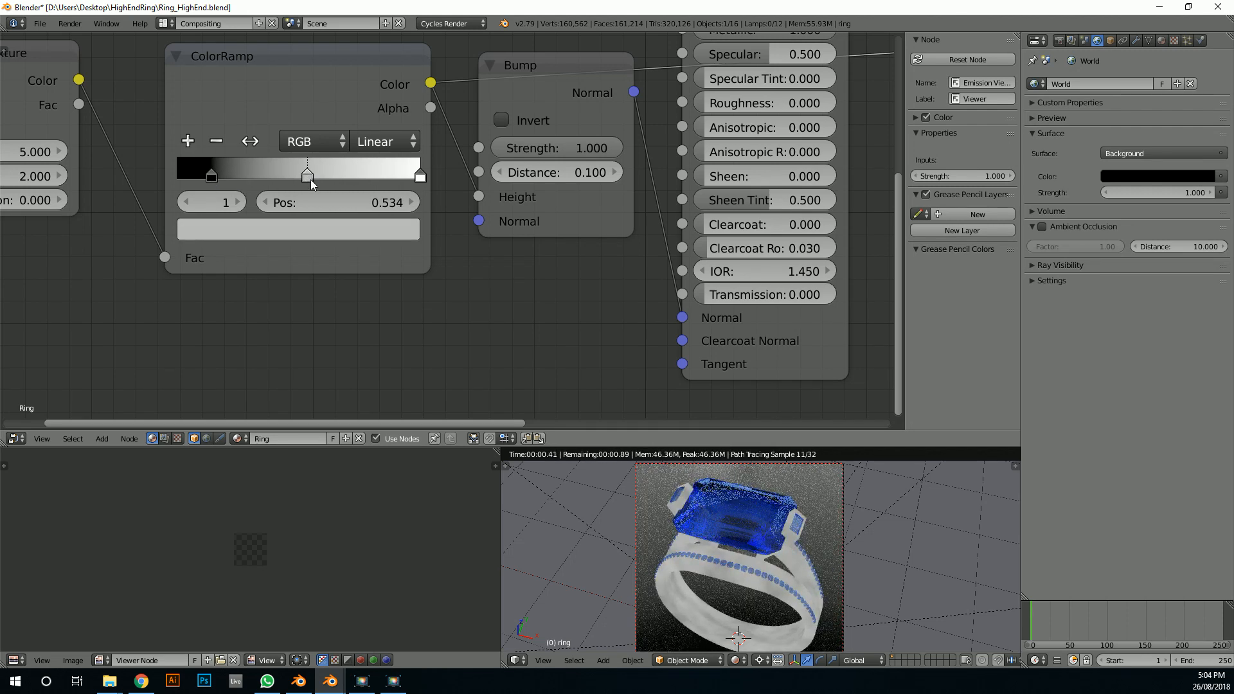
pyautogui.click(324, 231)
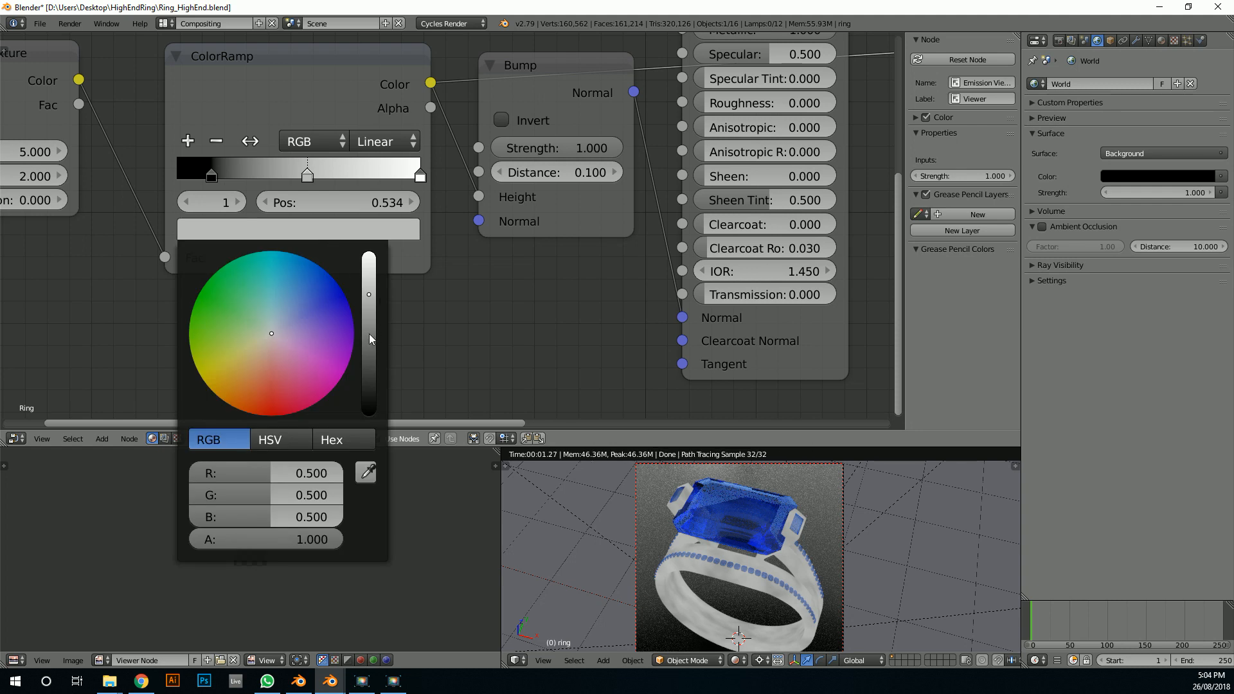
pyautogui.click(371, 336)
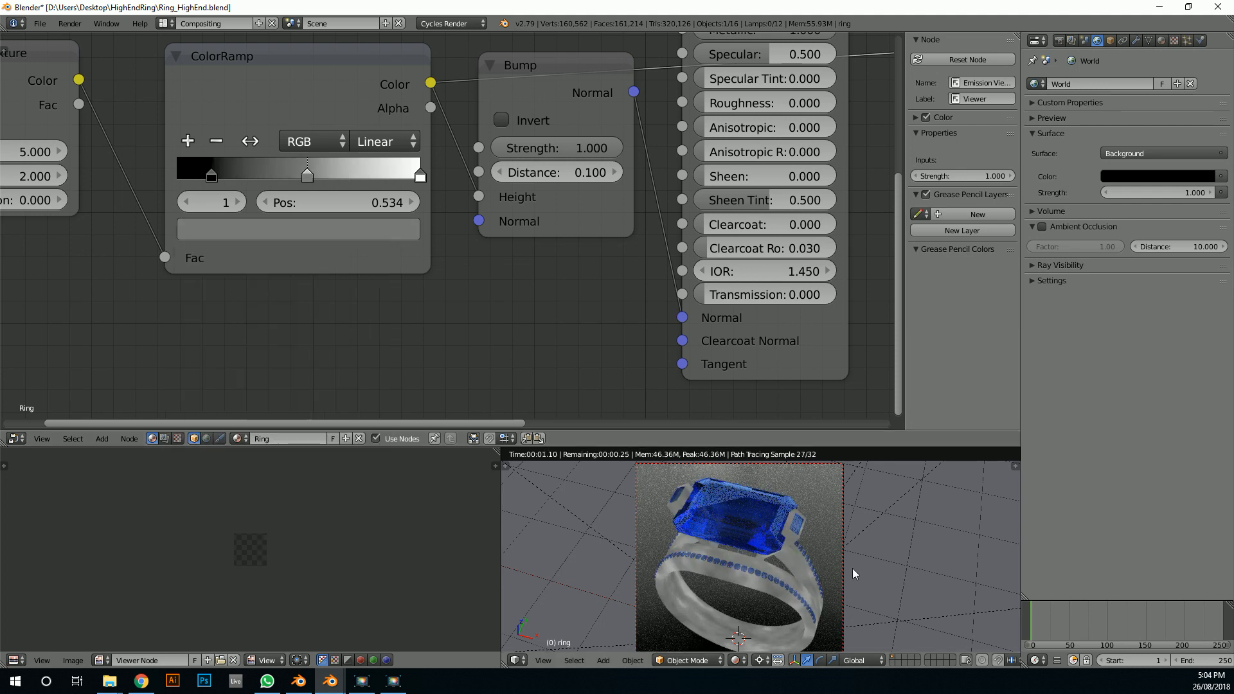
# Set the Bump node's Strength to 0.1
pyautogui.moveTo(196, 230); pyautogui.dragTo(460, 288, button='middle')
pyautogui.scroll(3, 459, 288)
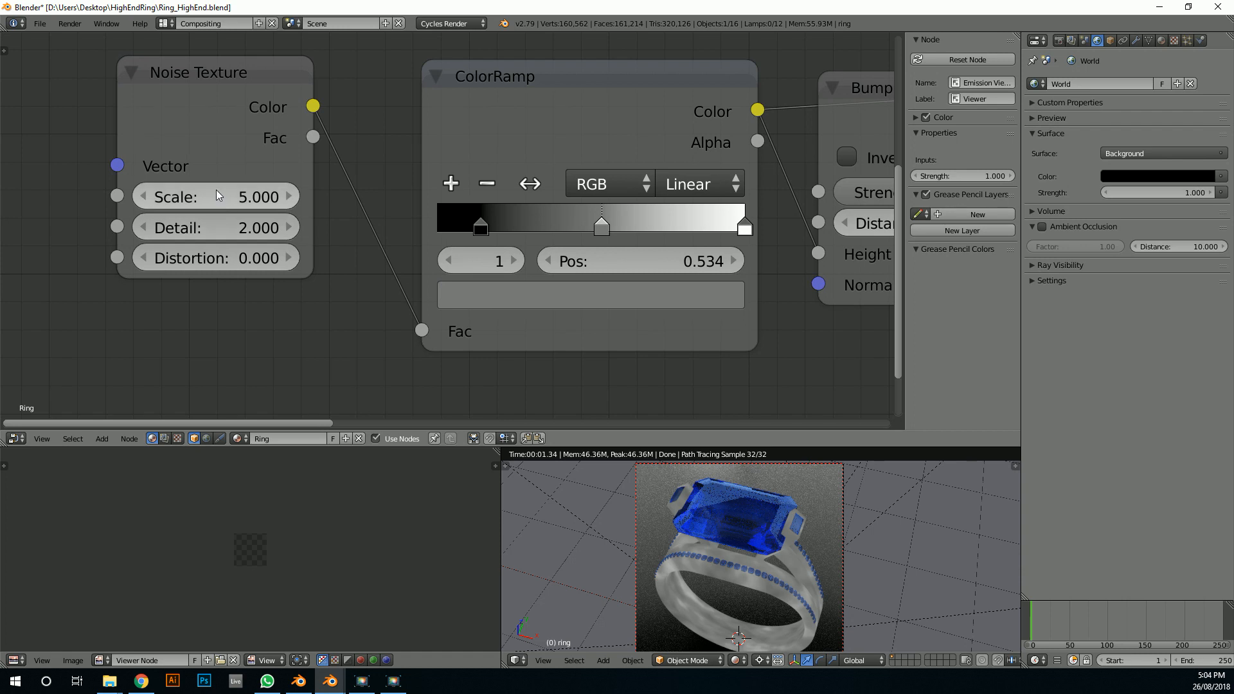
pyautogui.moveTo(736, 333); pyautogui.dragTo(413, 320, button='middle')
pyautogui.moveTo(586, 272); pyautogui.dragTo(337, 251, button='middle')
pyautogui.scroll(-4, 337, 251)
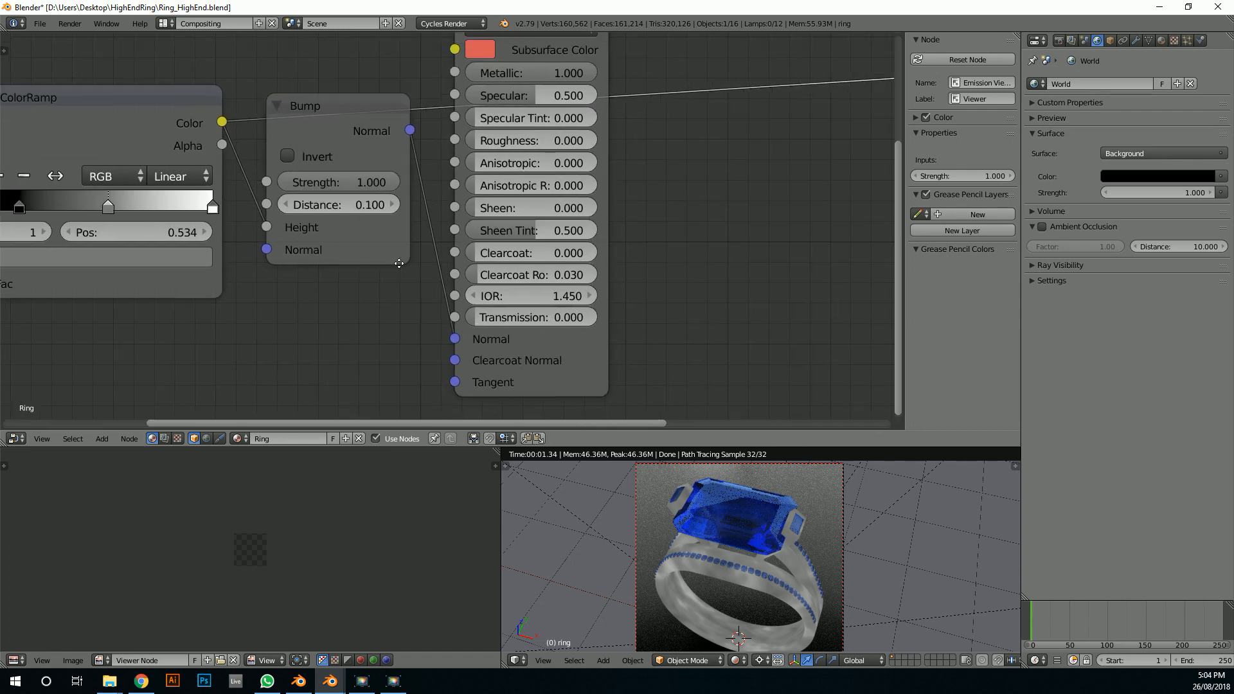
pyautogui.moveTo(361, 161); pyautogui.dragTo(313, 207, button='middle')
pyautogui.moveTo(313, 207); pyautogui.dragTo(316, 231)
pyautogui.click(306, 252)
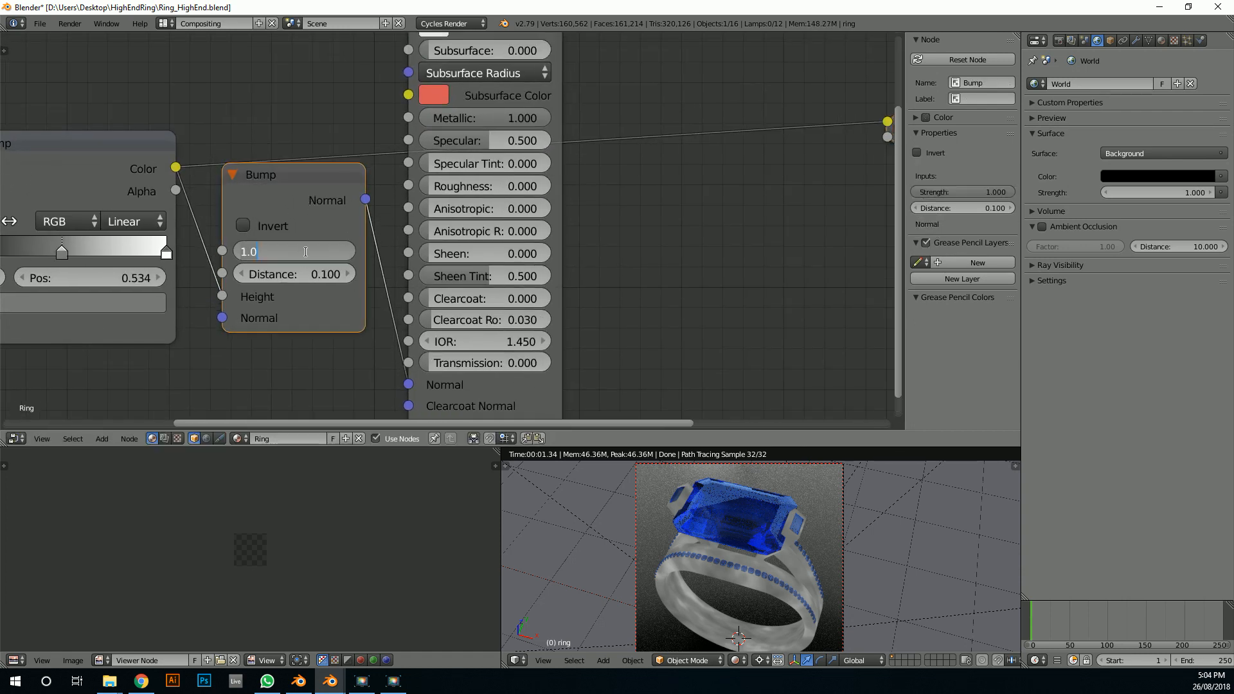
pyautogui.press('BackSpace')
pyautogui.press('BackSpace')
pyautogui.press('BackSpace')
pyautogui.write('0.1')
pyautogui.press('Return')
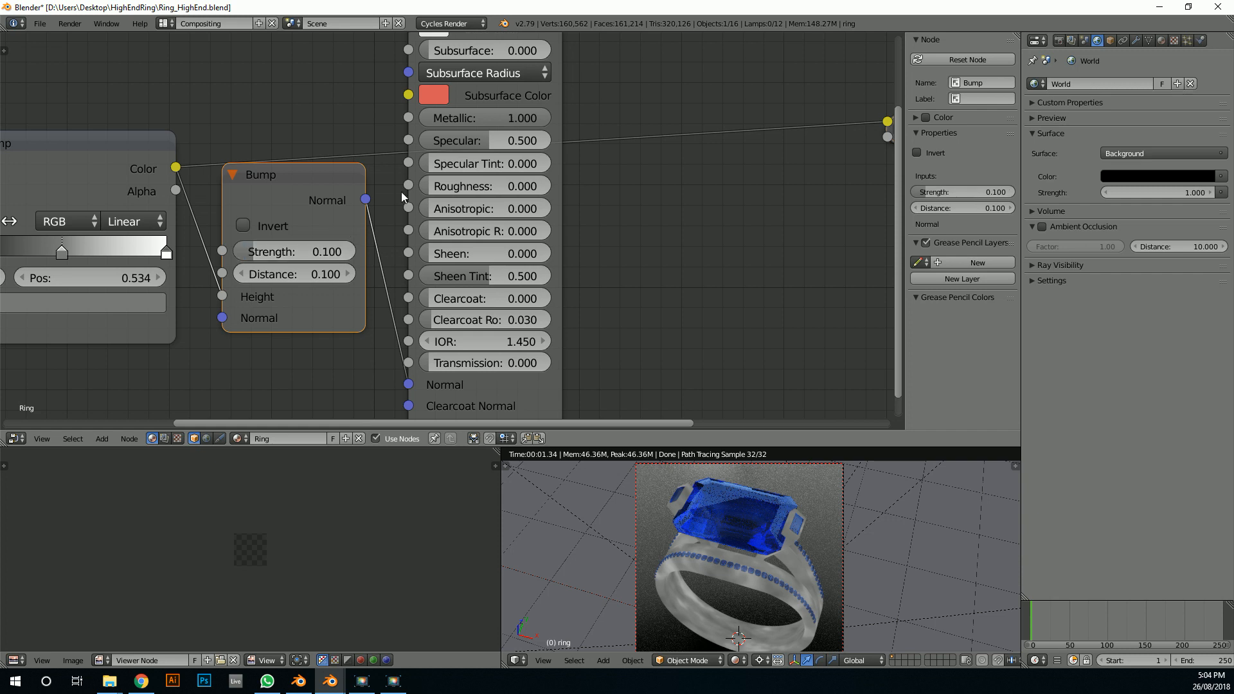
# Connect the Principled BSDF back to the Material Output in place of the Viewer and inspect the ring band in the rendered preview
pyautogui.scroll(-3, 543, 217)
pyautogui.moveTo(543, 218); pyautogui.dragTo(541, 225, button='middle')
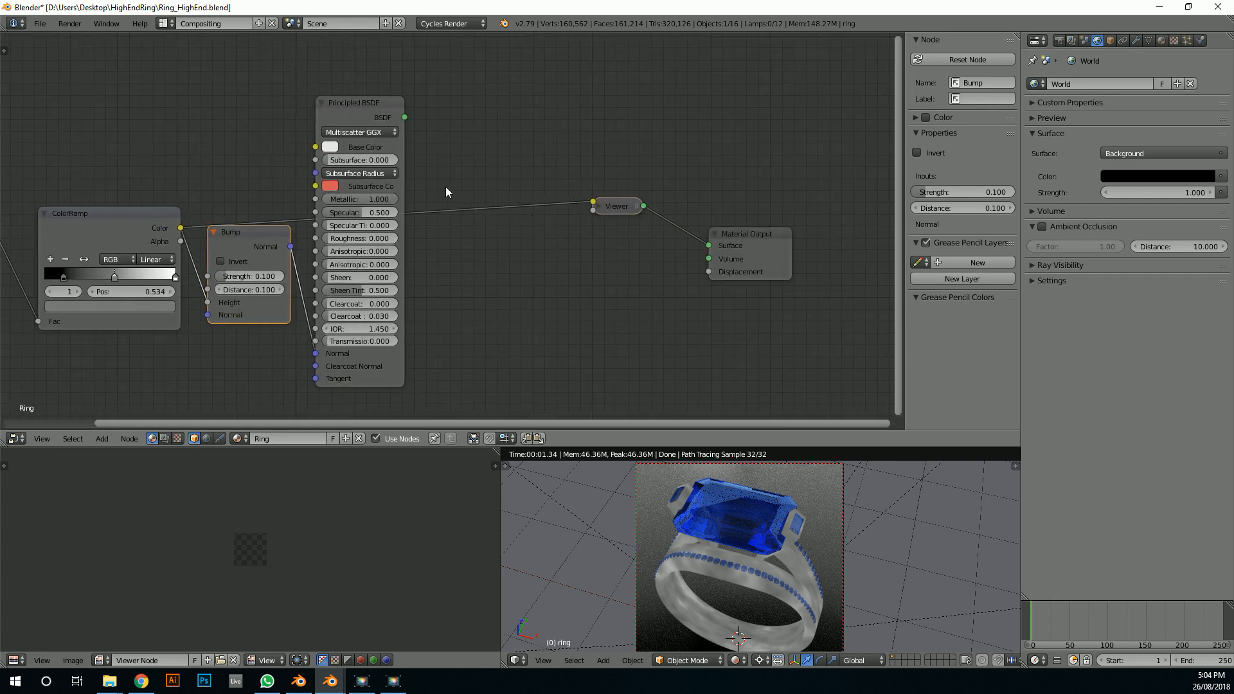
pyautogui.keyDown('ctrl'); pyautogui.keyDown('shift'); pyautogui.click(348, 102); pyautogui.keyUp('shift'); pyautogui.keyUp('ctrl')
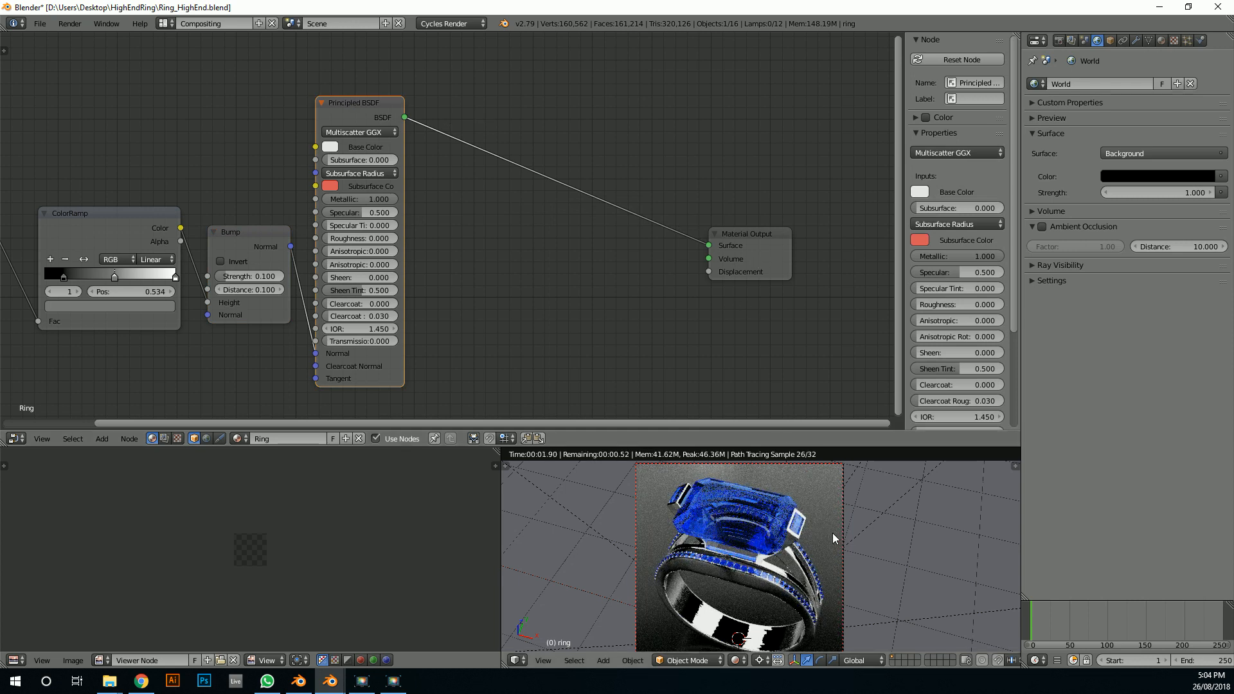
pyautogui.scroll(2, 832, 533)
pyautogui.keyDown('shift'); pyautogui.moveTo(800, 612); pyautogui.dragTo(791, 559, button='middle'); pyautogui.keyUp('shift')
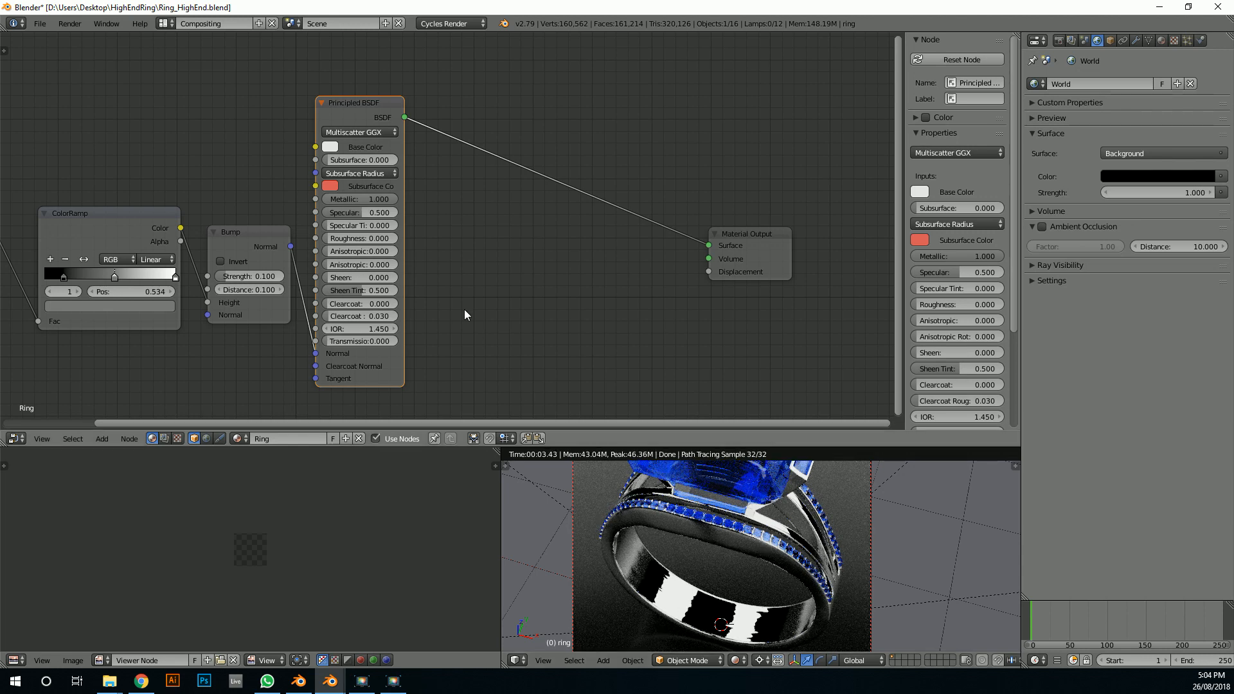
# Set the Noise Texture's Scale to 12
pyautogui.moveTo(411, 308); pyautogui.dragTo(744, 256, button='middle')
pyautogui.scroll(2, 453, 235)
pyautogui.click(253, 207)
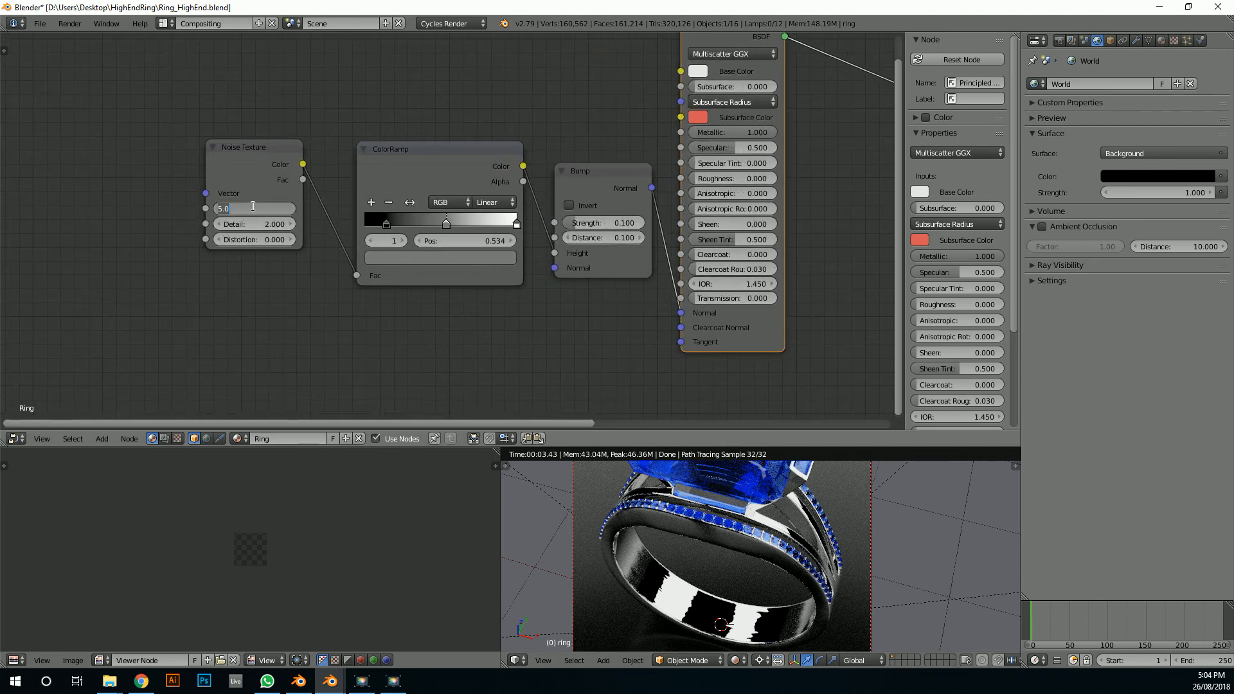
pyautogui.write('12')
pyautogui.press('Return')
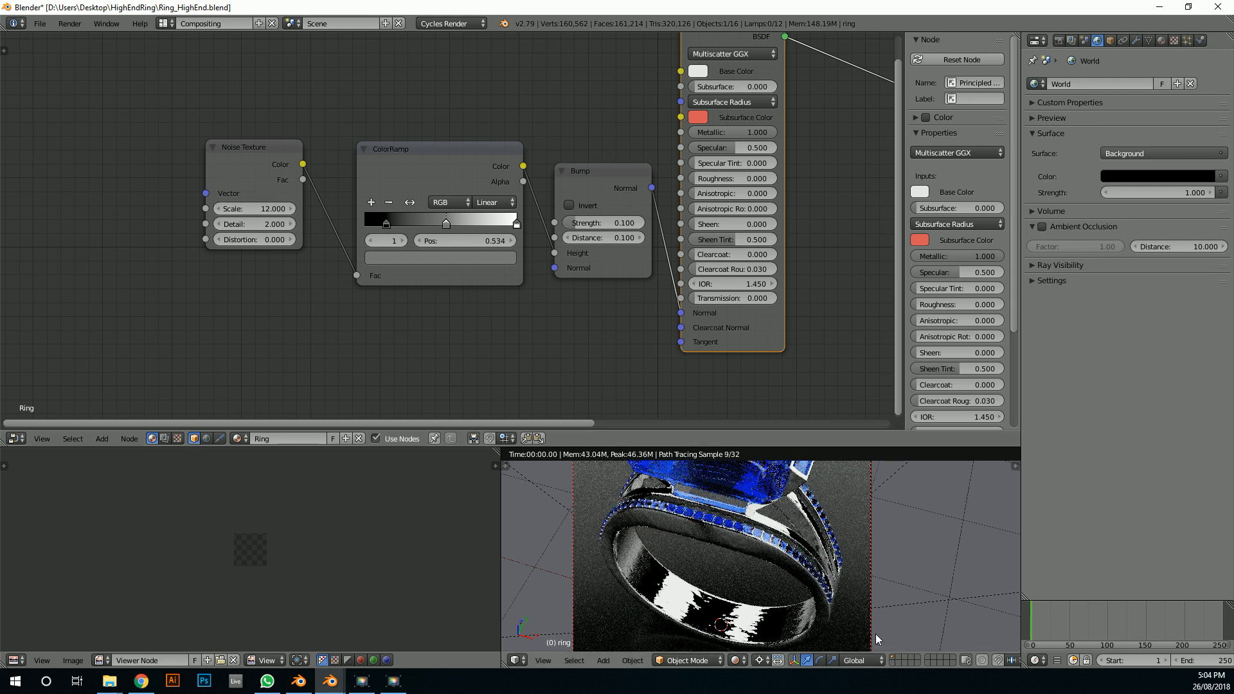
# Reduce the Bump node's Strength to 0.05
pyautogui.scroll(2, 597, 314)
pyautogui.click(537, 232)
pyautogui.press('BackSpace')
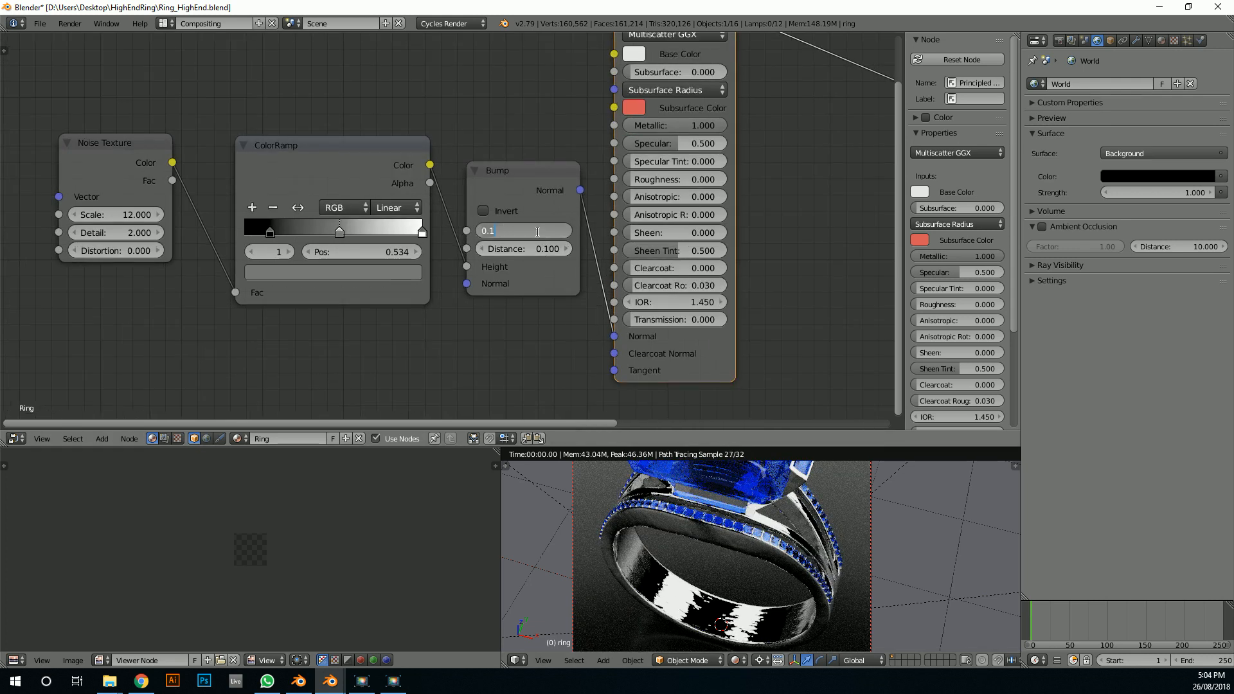
pyautogui.write('.05')
pyautogui.press('Return')
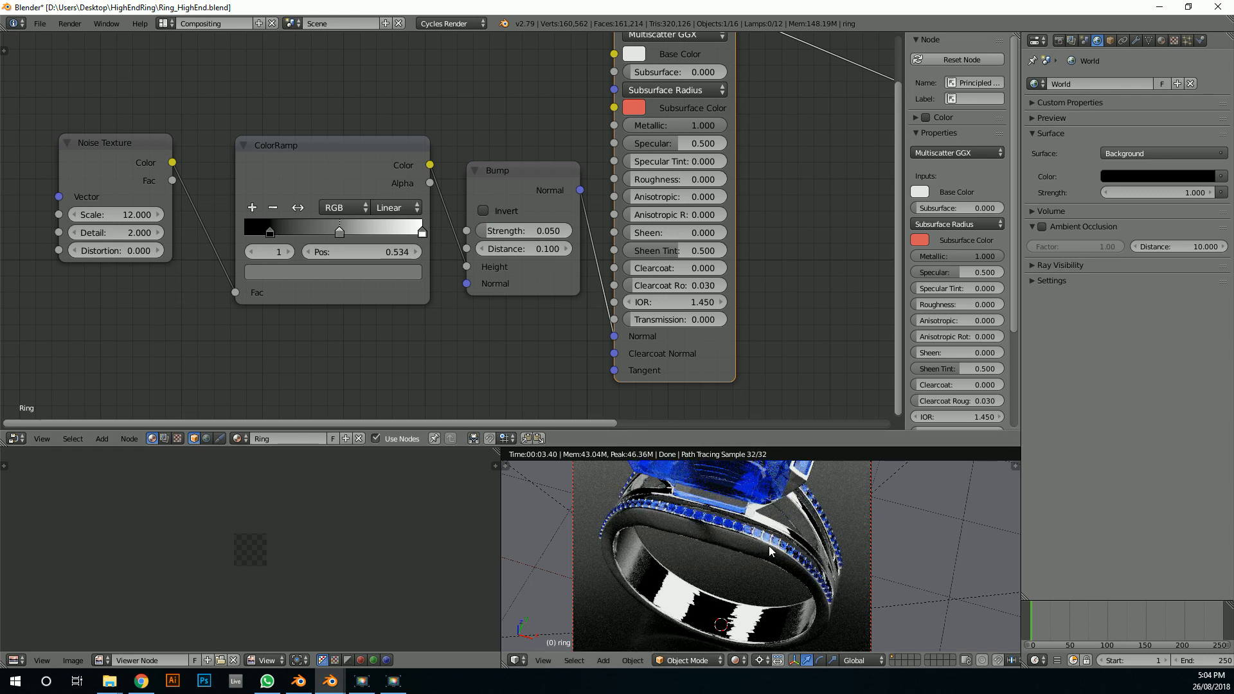
# Check the bumped ring up close and from afar, leave rendered shading, and switch to the Default screen layout
pyautogui.scroll(-1, 754, 544)
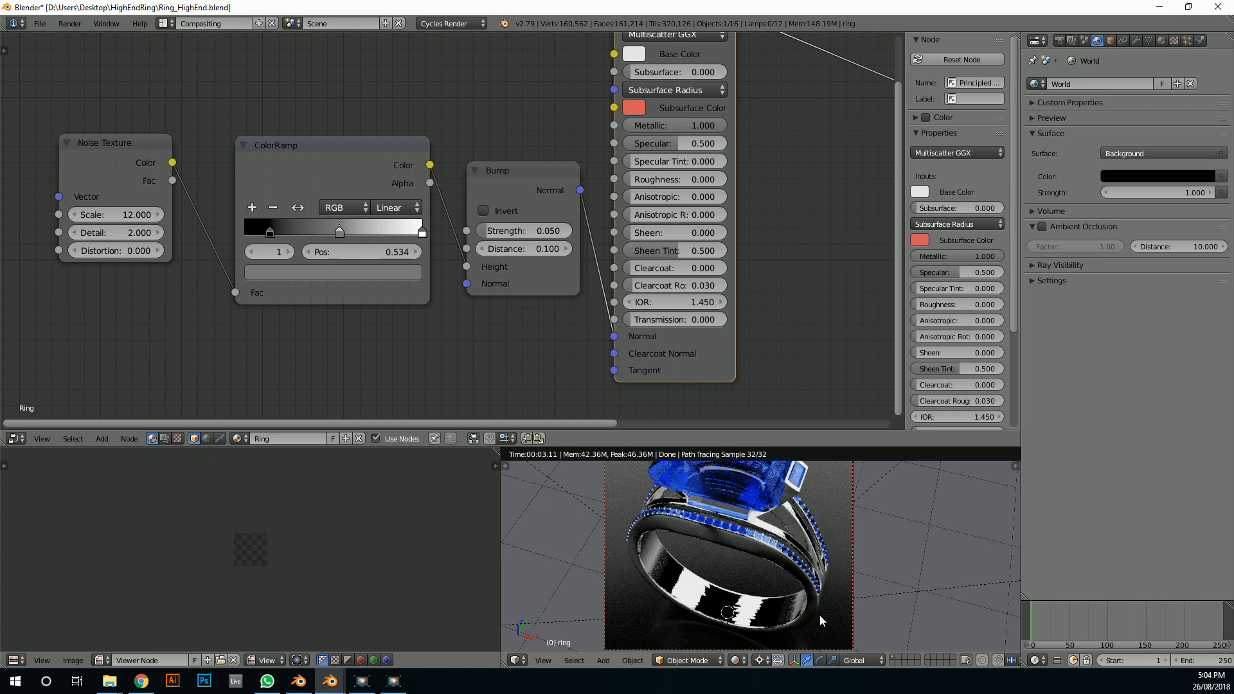
pyautogui.scroll(-3, 815, 568)
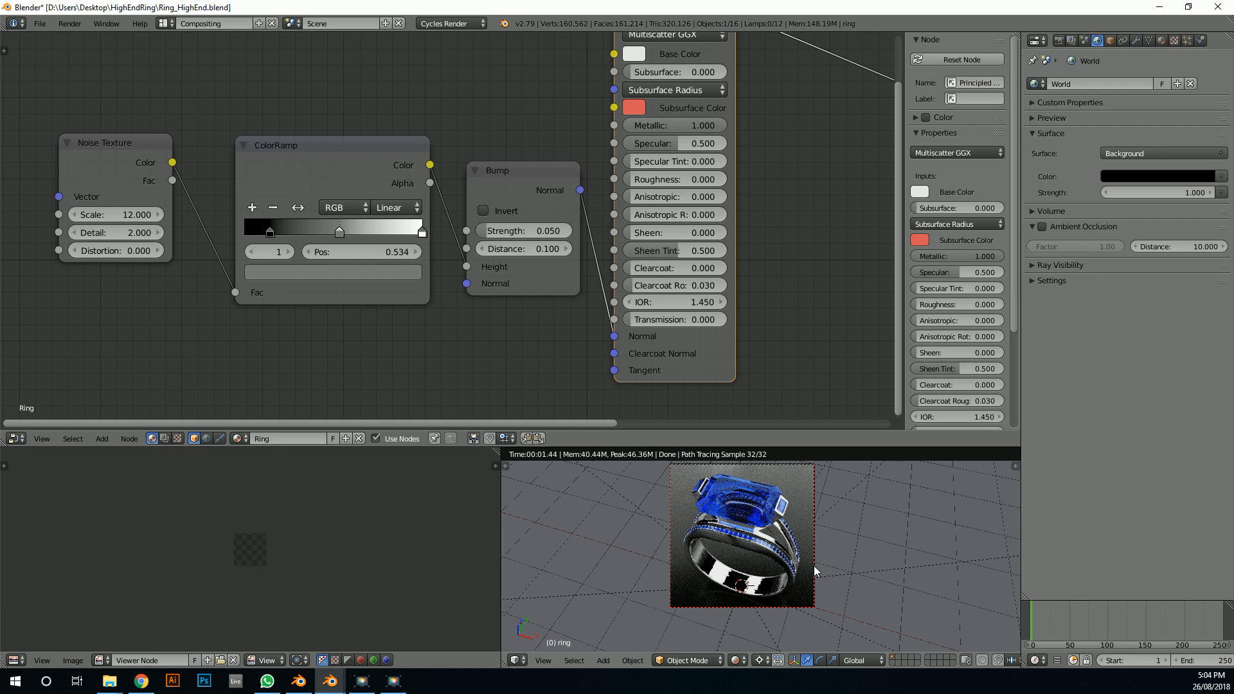
pyautogui.scroll(4, 782, 553)
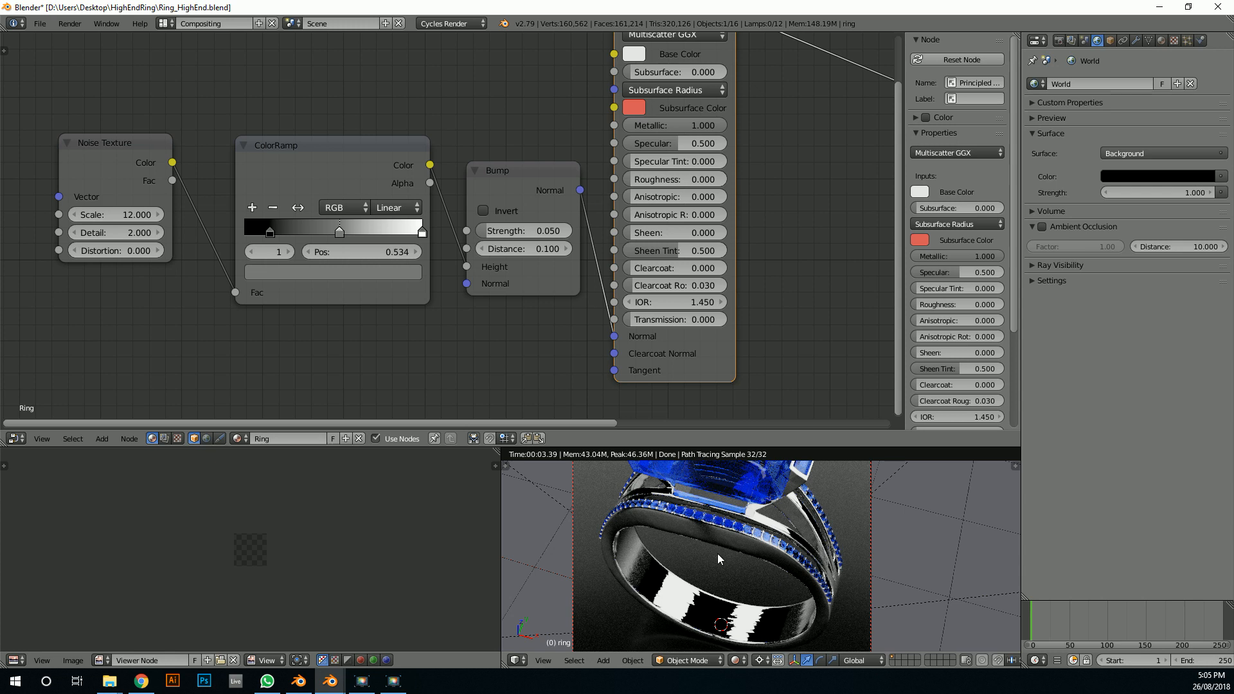
pyautogui.scroll(-1, 681, 546)
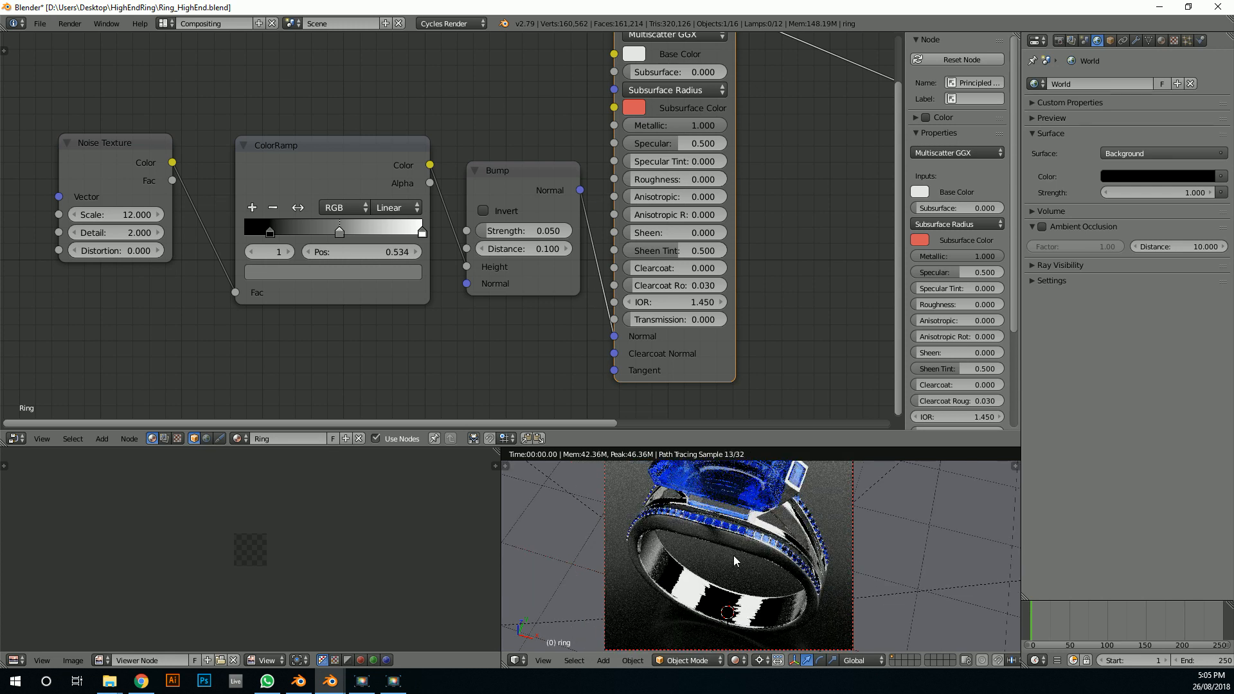
pyautogui.hotkey('shift', 'z')
pyautogui.click(166, 23)
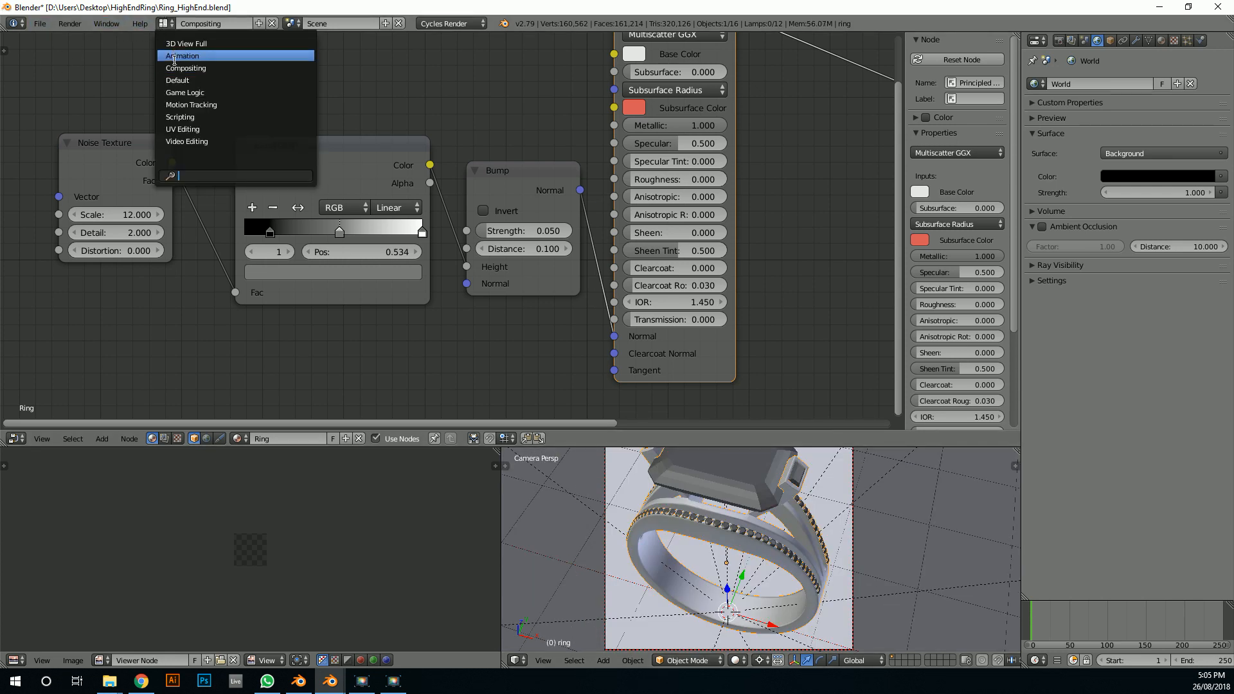
pyautogui.click(182, 83)
# Select the camera and enable the display of its Limits
pyautogui.scroll(-5, 379, 202)
pyautogui.moveTo(588, 272); pyautogui.dragTo(555, 261, button='middle')
pyautogui.scroll(8, 530, 271)
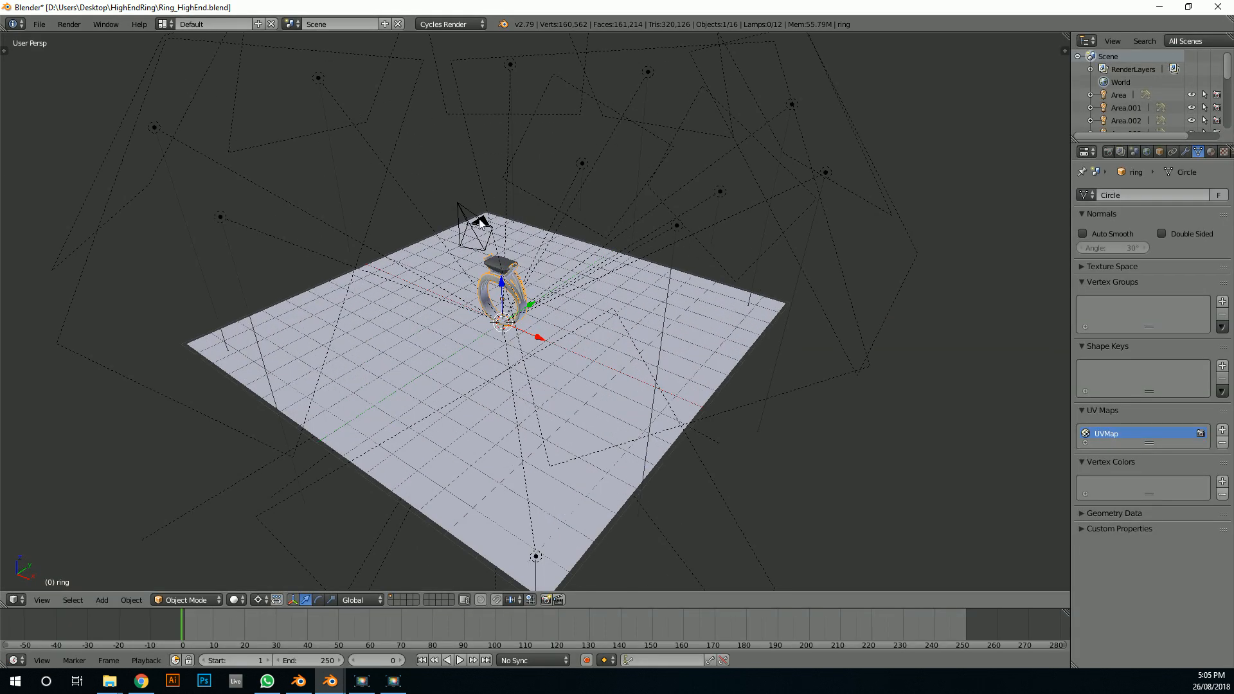
pyautogui.rightClick(477, 218)
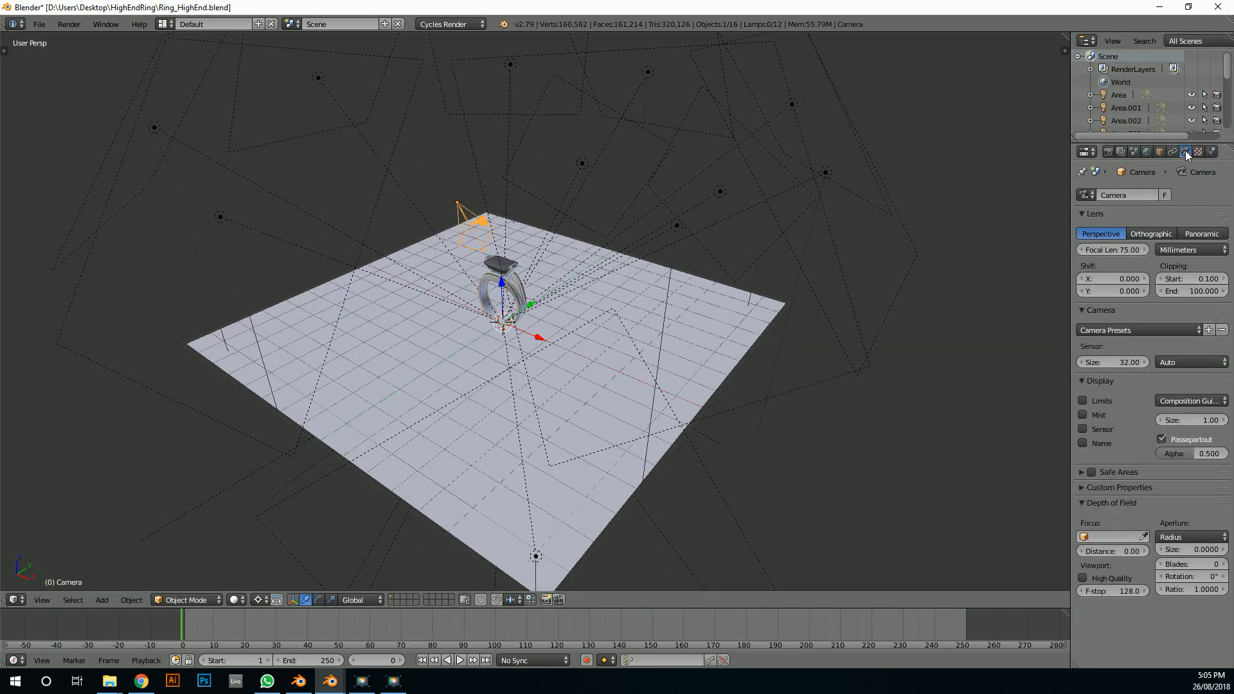
pyautogui.click(1082, 400)
pyautogui.moveTo(1030, 365); pyautogui.dragTo(593, 270, button='middle')
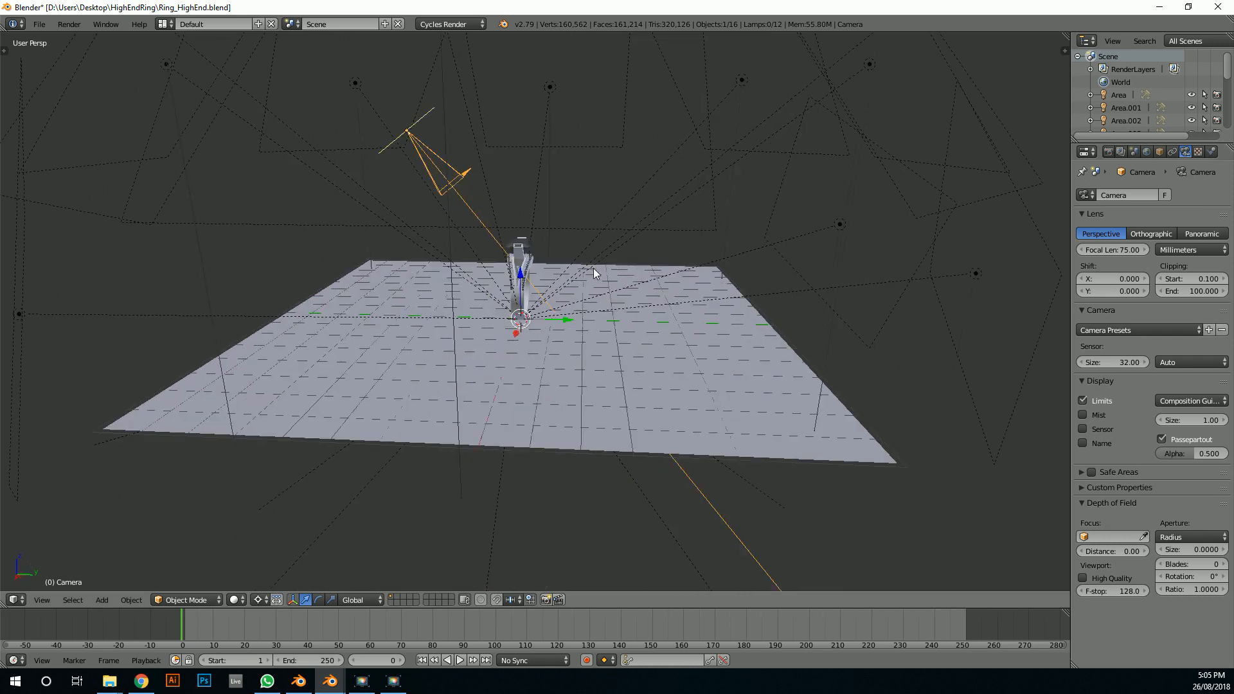
pyautogui.click(1082, 490)
pyautogui.click(1082, 490)
pyautogui.click(1079, 476)
pyautogui.click(1079, 475)
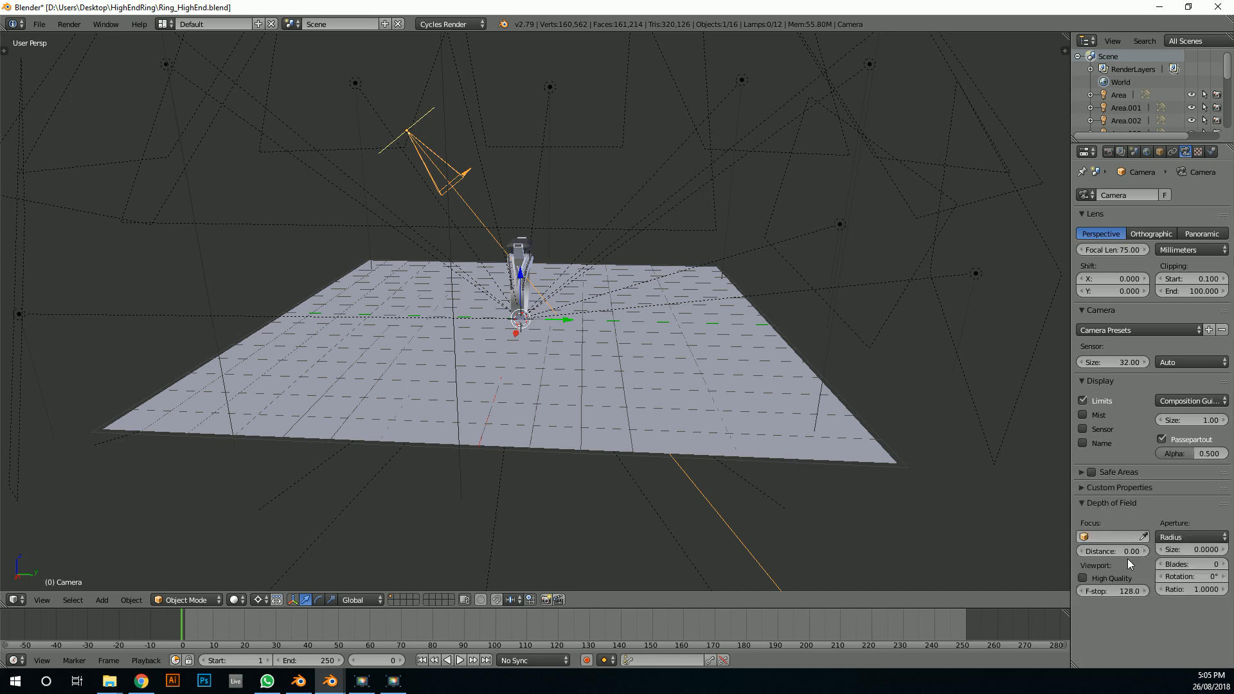
# Set the camera's depth of field aperture type to F-stop with a Number of 0.7
pyautogui.click(1197, 536)
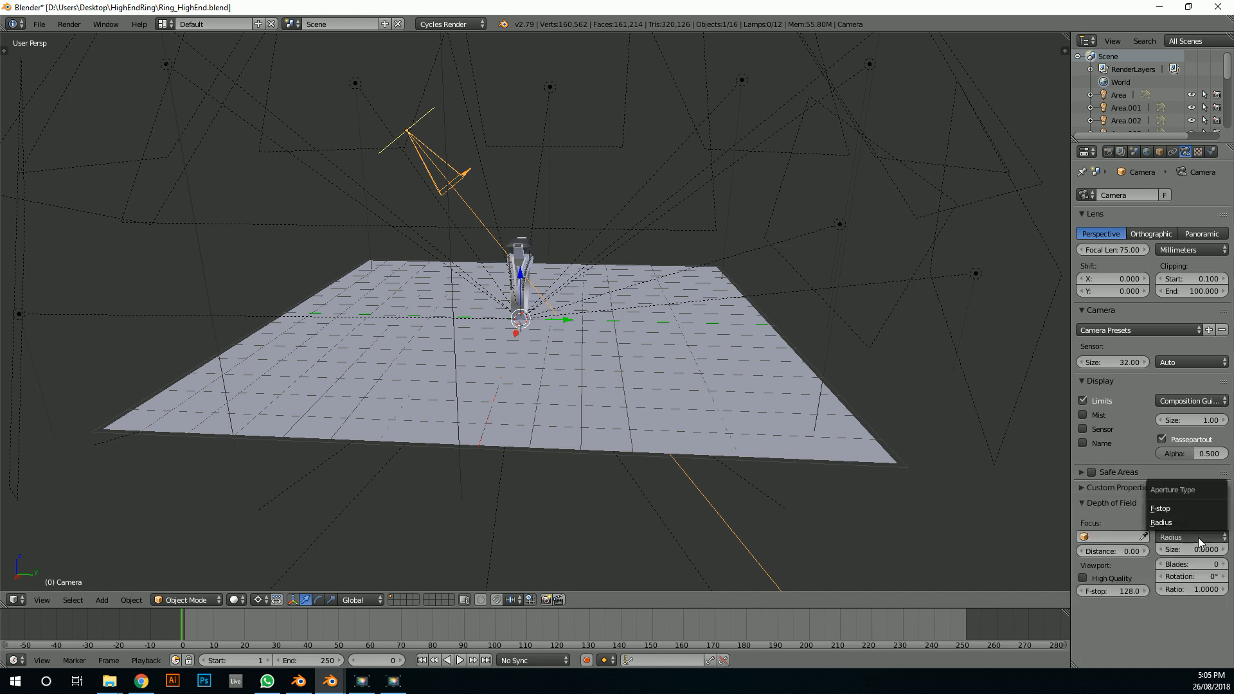
pyautogui.click(1190, 523)
pyautogui.click(1199, 549)
pyautogui.press('BackSpace')
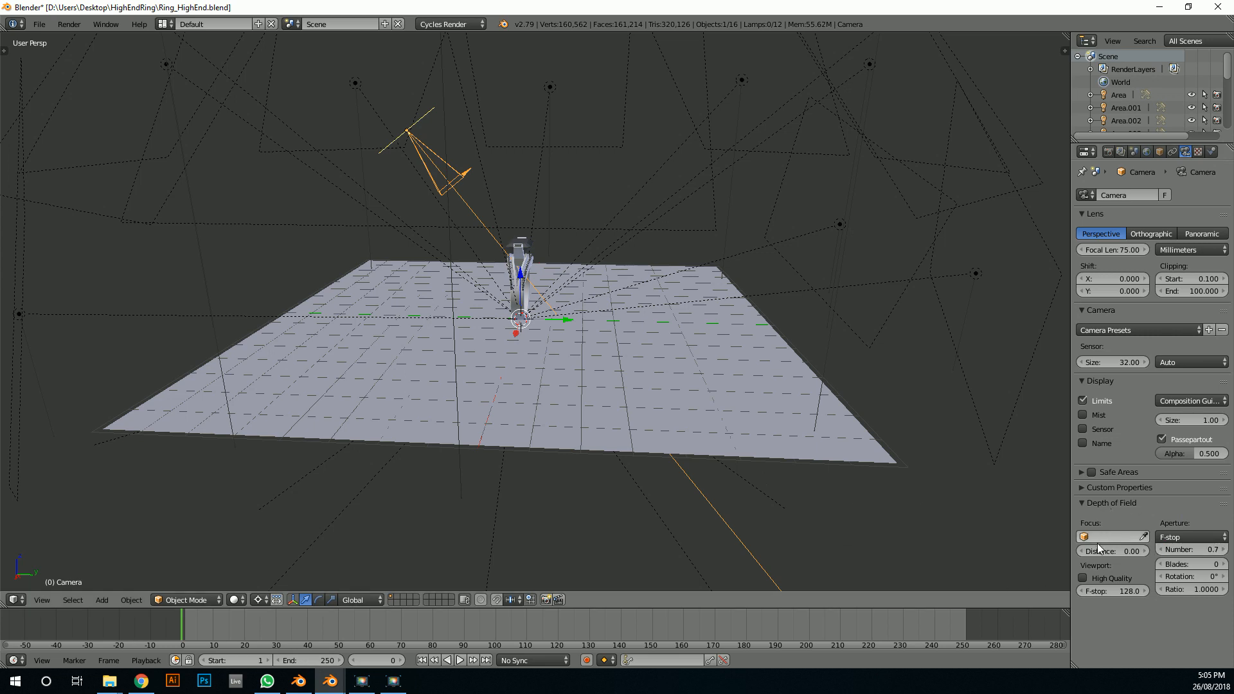
# Set the camera's depth of field Distance to 4.71, placing the focus marker at the ring
pyautogui.moveTo(1101, 551); pyautogui.dragTo(1107, 552)
pyautogui.moveTo(1112, 551); pyautogui.dragTo(1215, 552)
pyautogui.scroll(5, 403, 178)
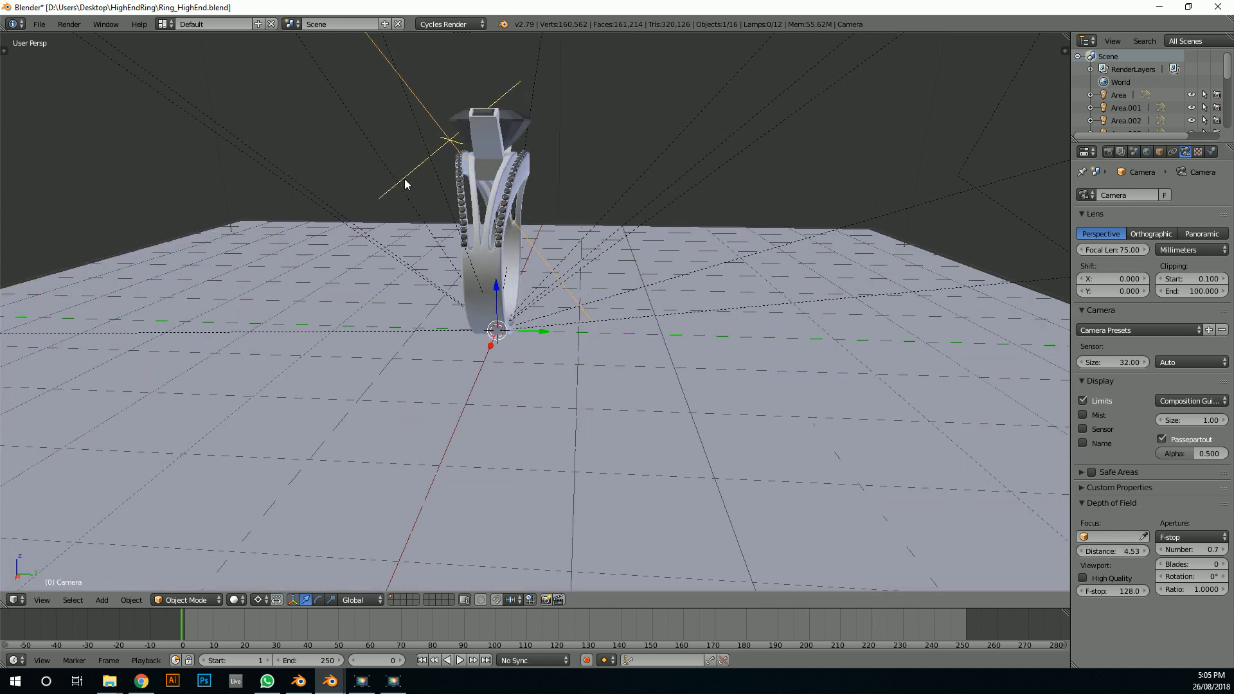
pyautogui.moveTo(1119, 552); pyautogui.dragTo(1131, 553)
pyautogui.moveTo(582, 288); pyautogui.dragTo(662, 298, button='middle')
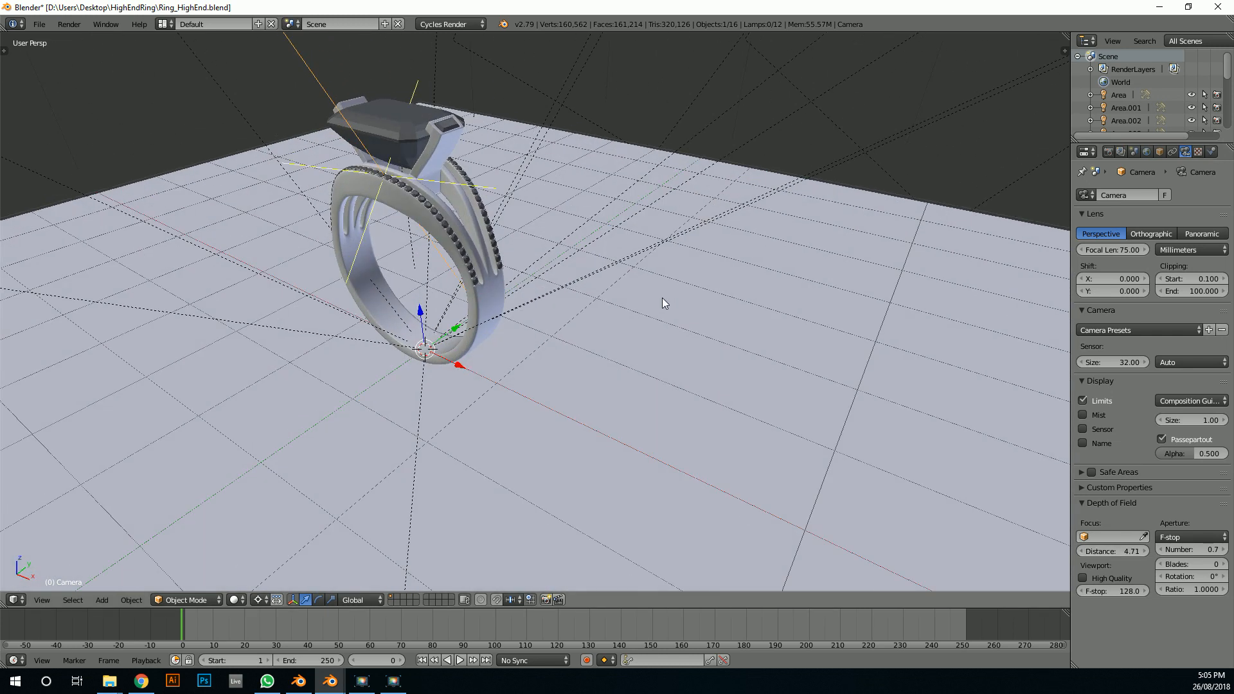
# Look through the camera and preview the depth of field on the ring with rendered shading
pyautogui.press('KP_0')
pyautogui.scroll(-5, 735, 301)
pyautogui.scroll(3, 735, 302)
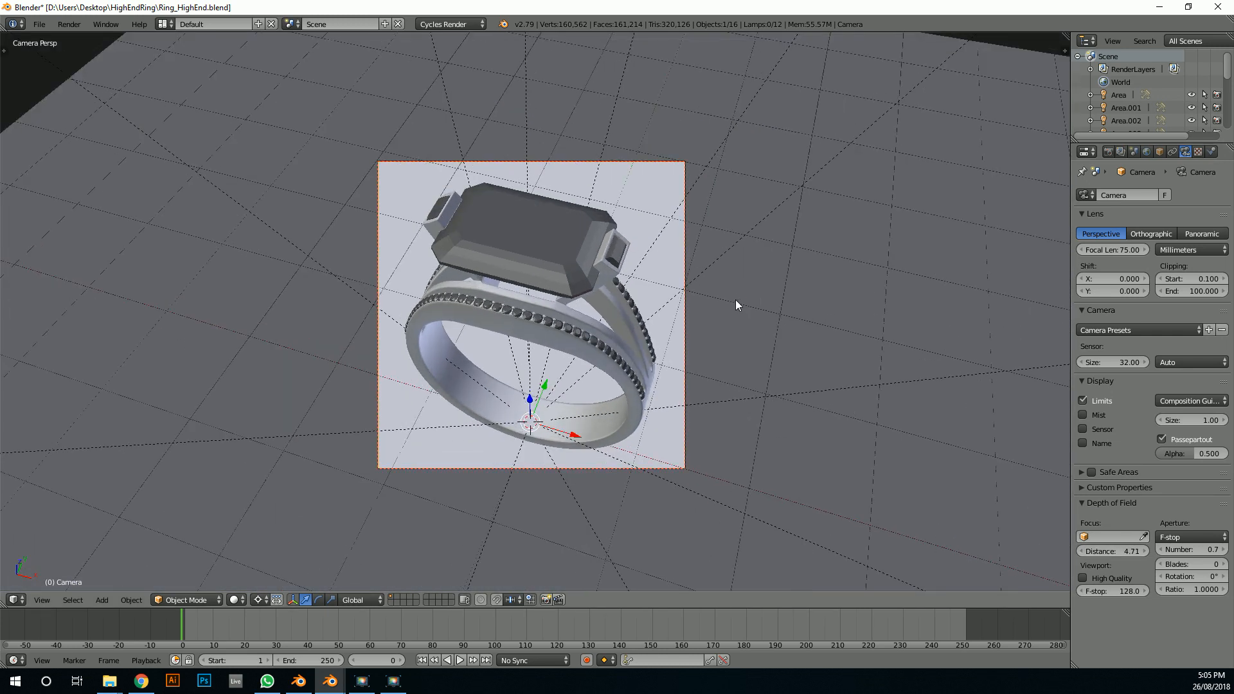
pyautogui.hotkey('shift', 'z')
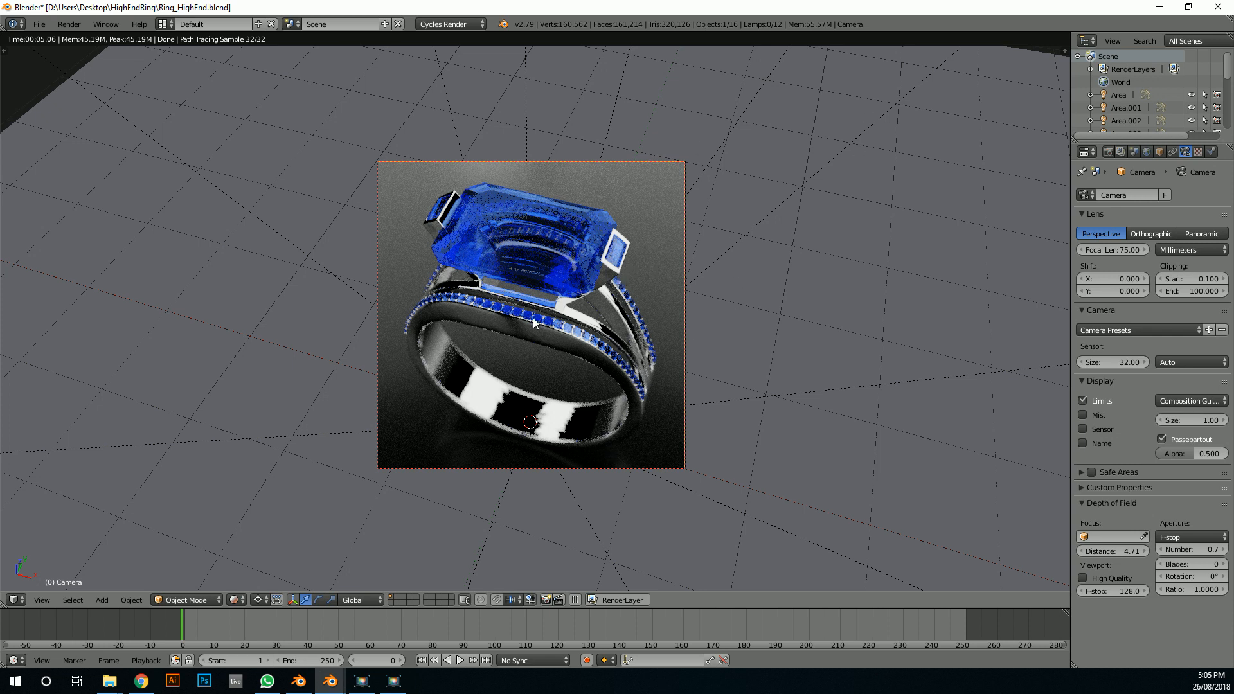
# Enable Ambient Occlusion for the World and set its Factor to 0.27
pyautogui.click(1146, 152)
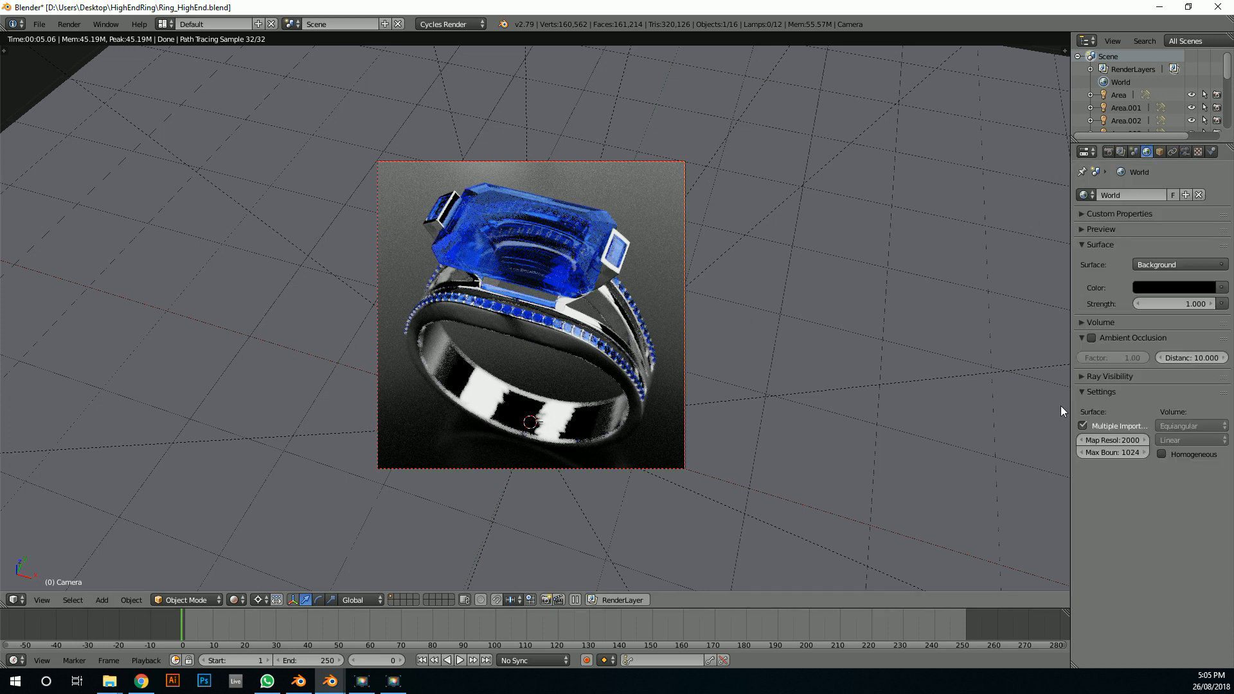
pyautogui.click(1091, 338)
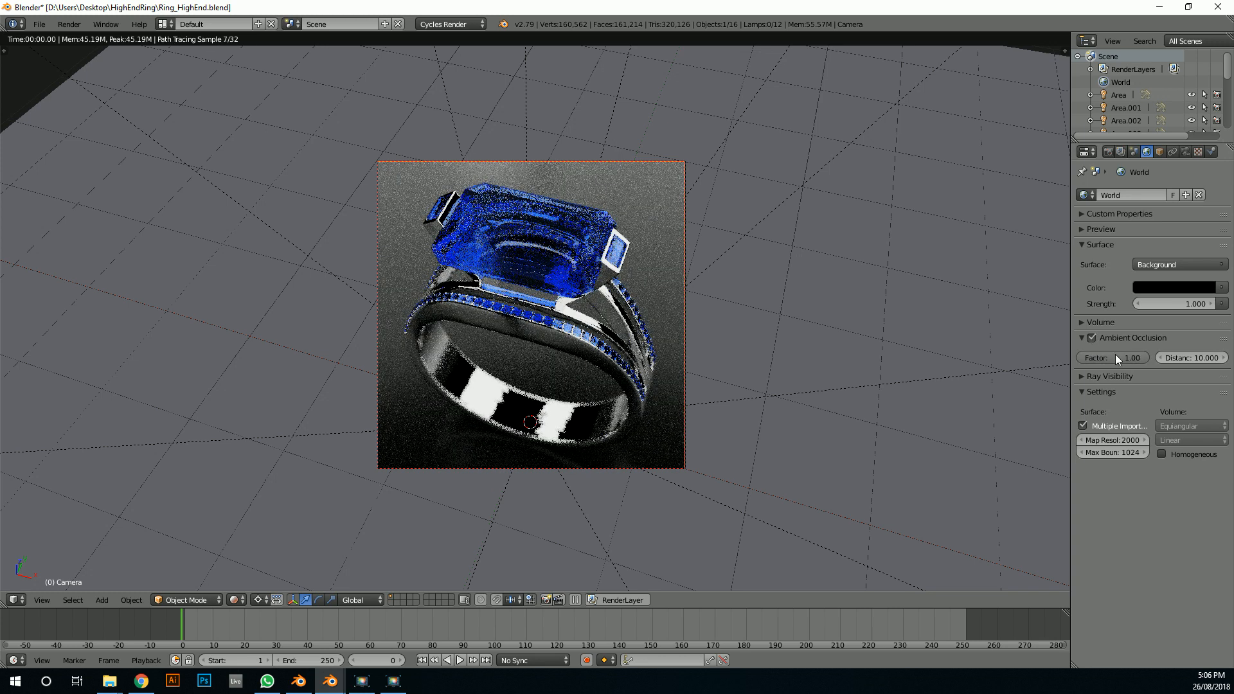
pyautogui.moveTo(1124, 357); pyautogui.dragTo(1086, 357)
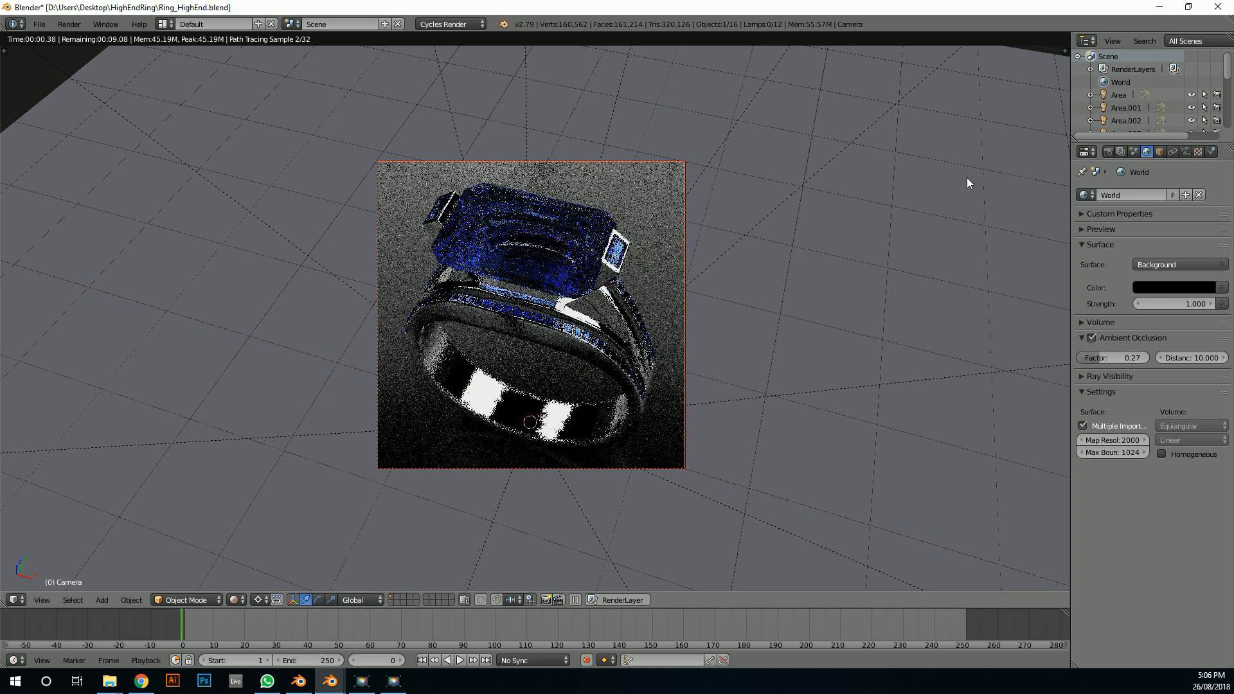
# Set the scene's color management to the Filmic view with the Base Contrast look
pyautogui.click(1134, 151)
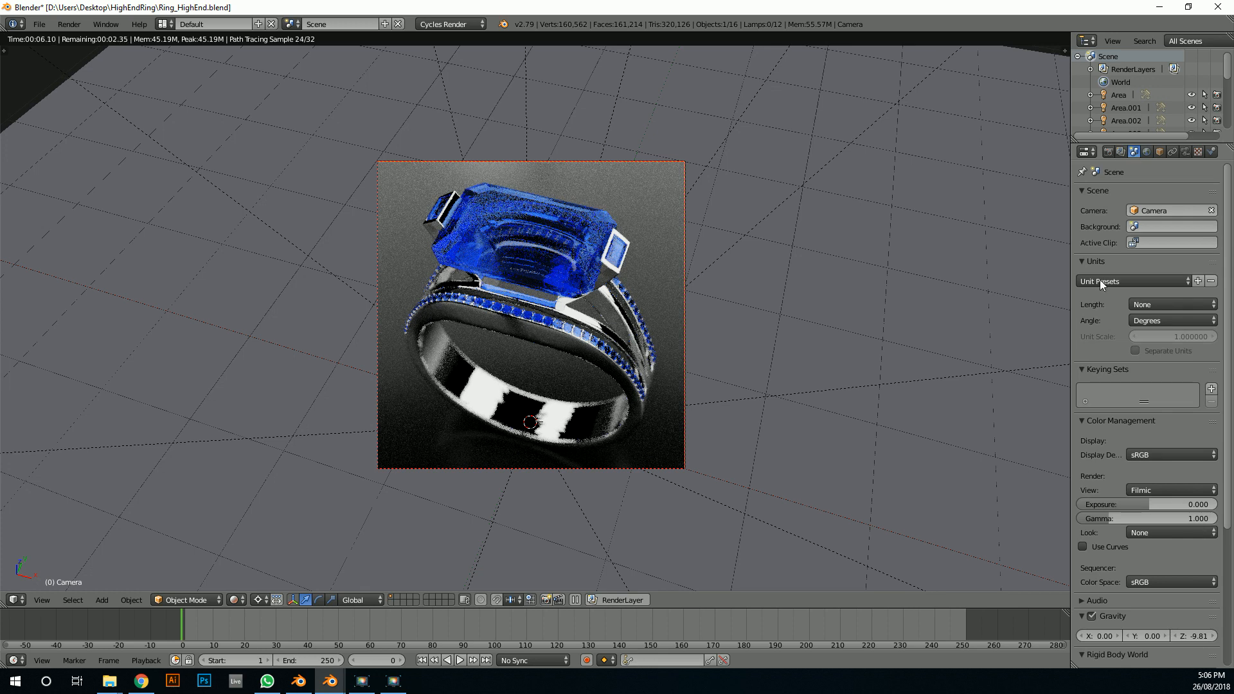
pyautogui.scroll(-1, 1106, 447)
pyautogui.scroll(-1, 1124, 443)
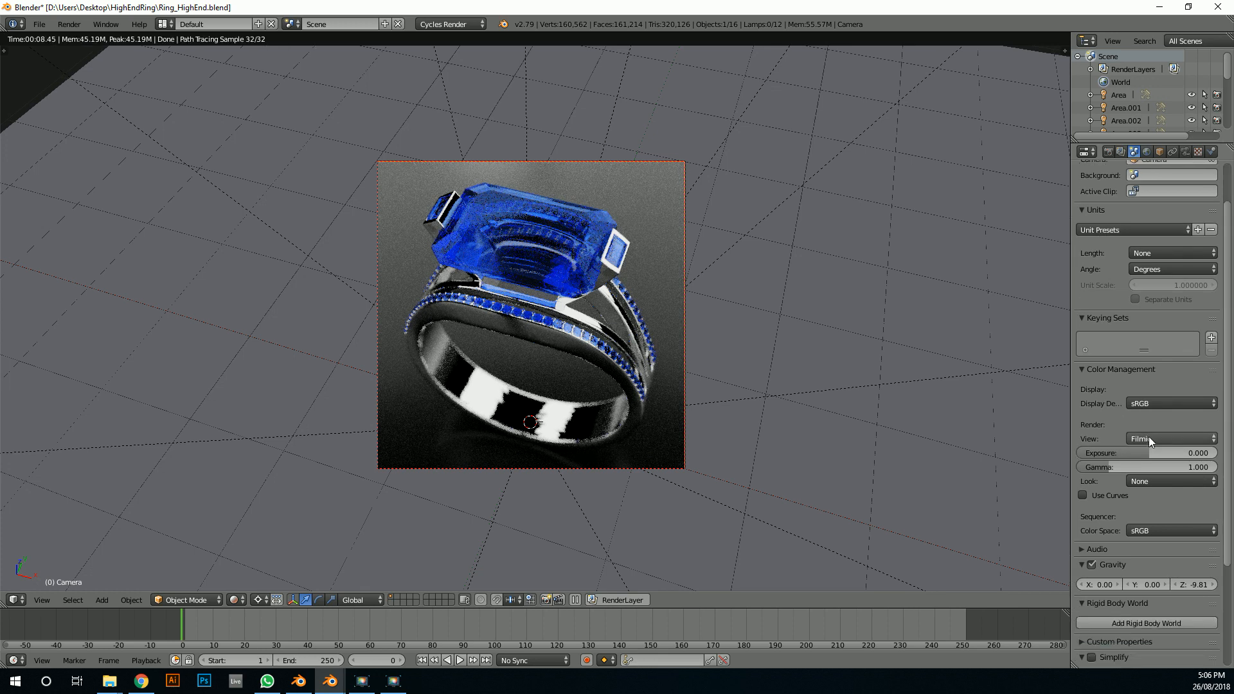
pyautogui.click(1148, 439)
pyautogui.click(1150, 410)
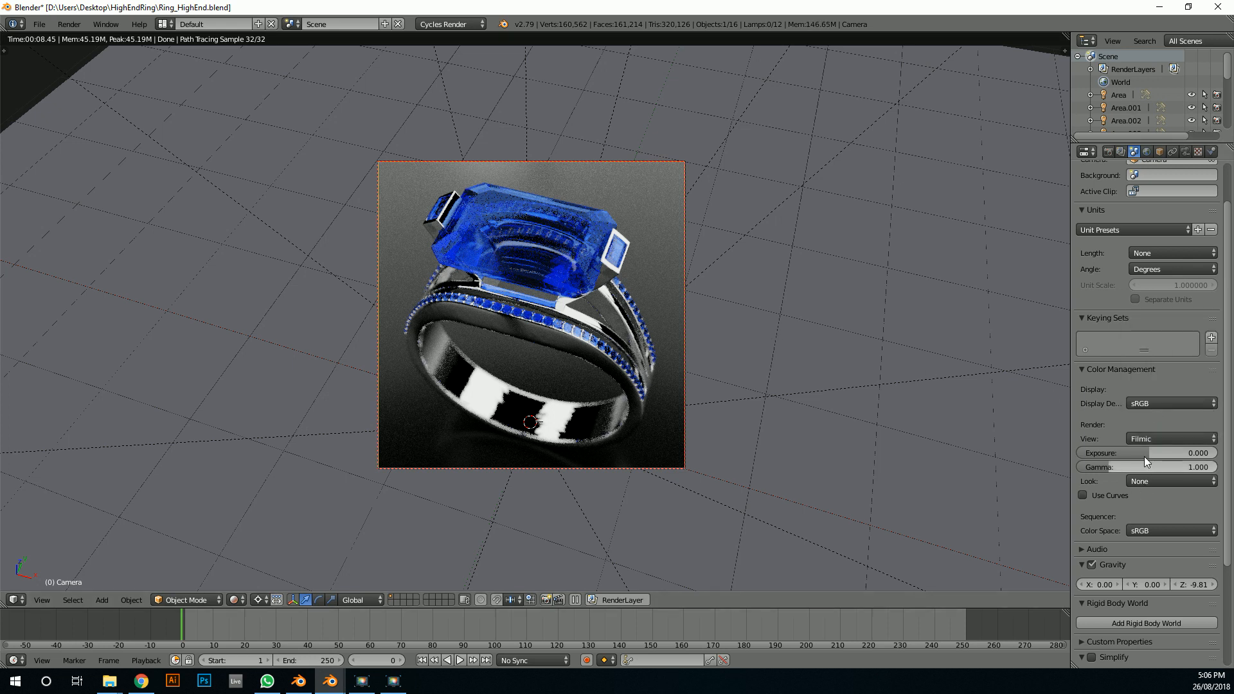
pyautogui.scroll(-1, 670, 321)
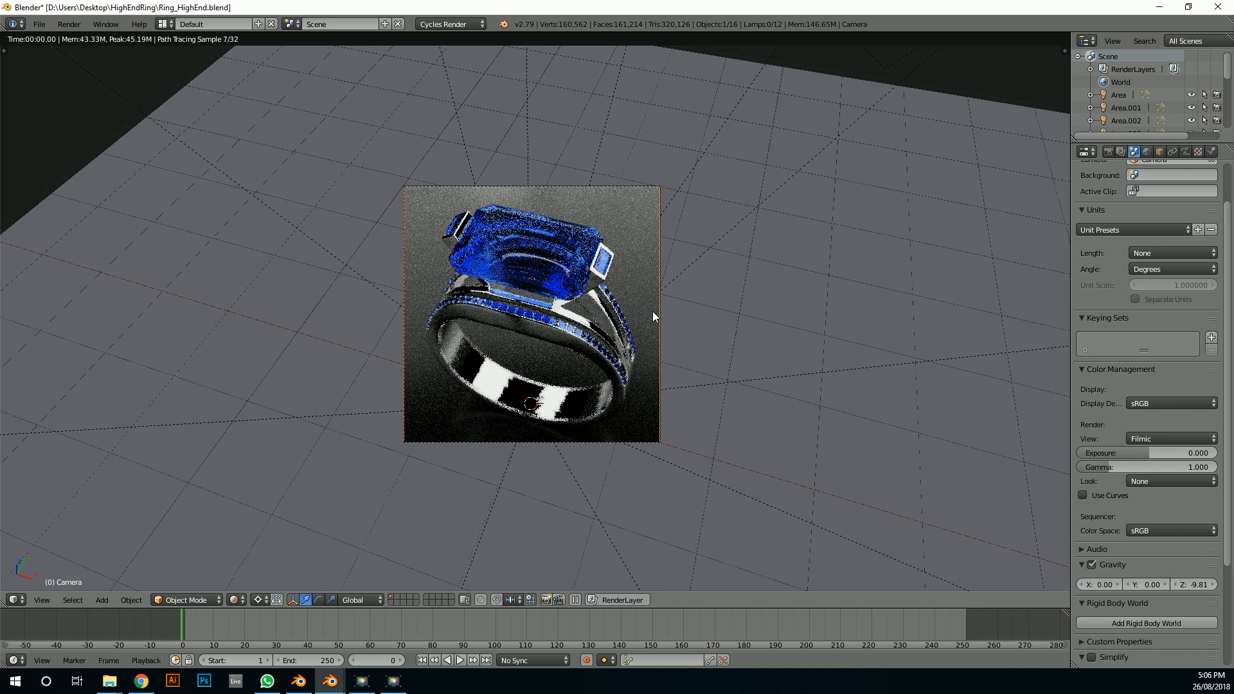
pyautogui.scroll(1, 653, 311)
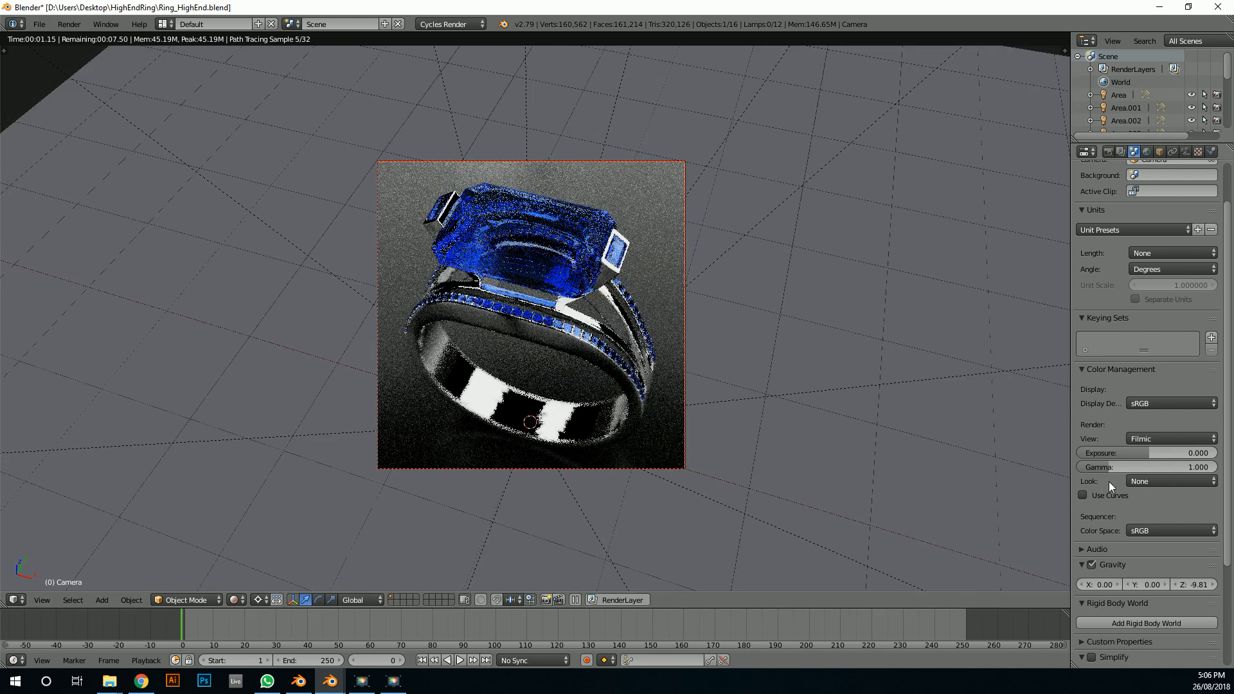
pyautogui.click(1162, 480)
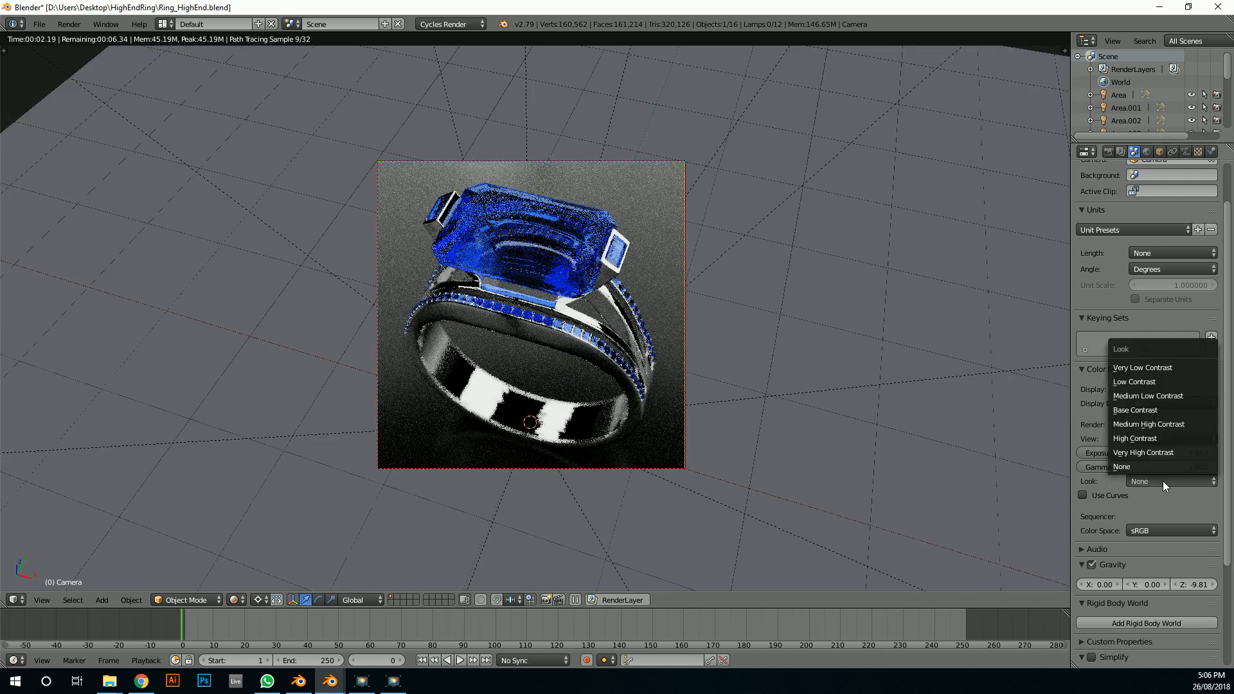
pyautogui.click(1150, 412)
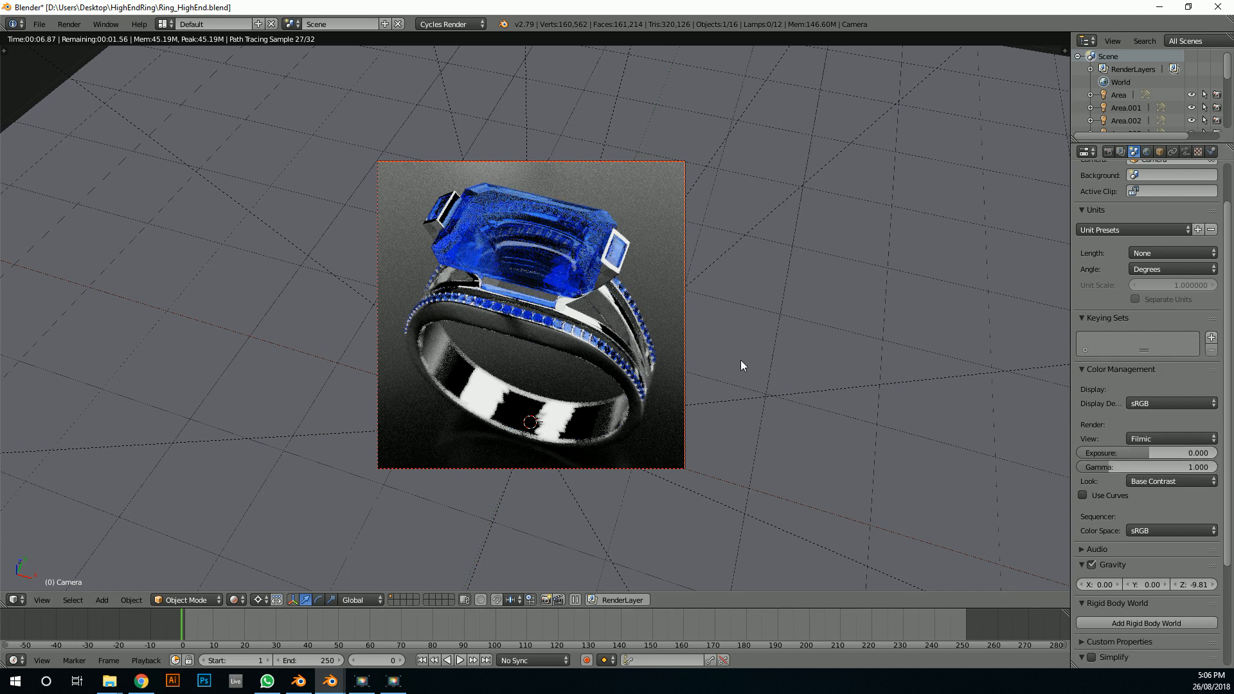
pyautogui.scroll(-2, 722, 360)
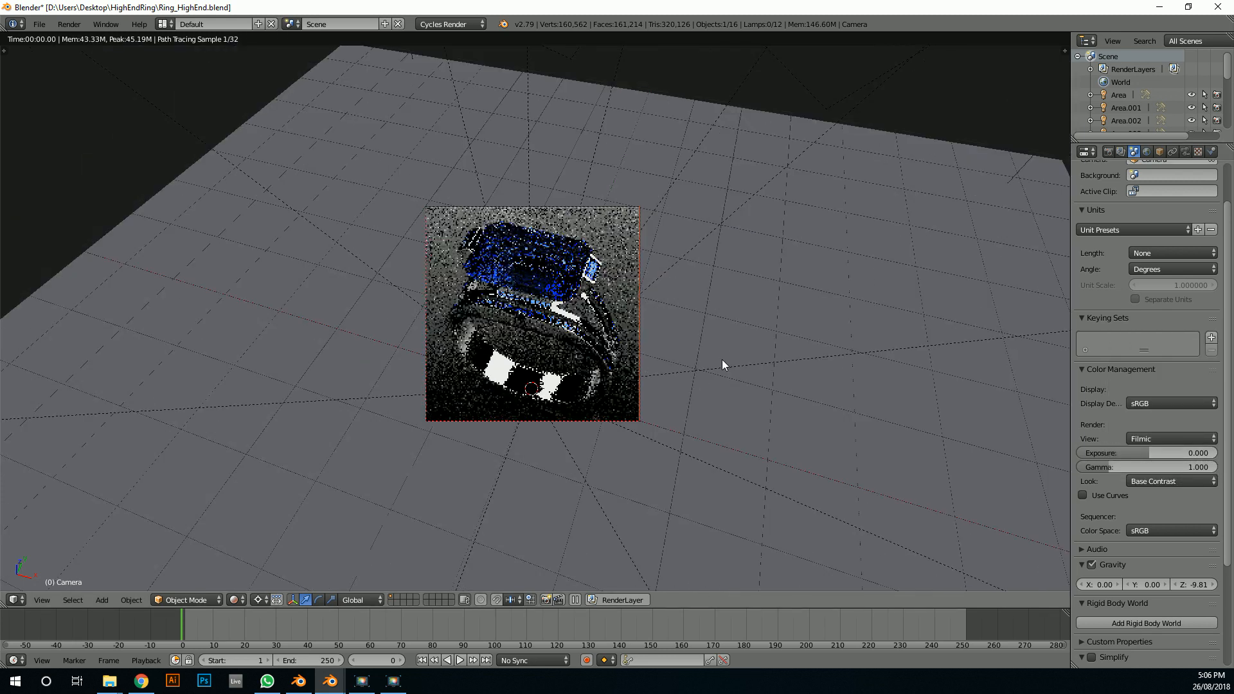
pyautogui.scroll(1, 722, 360)
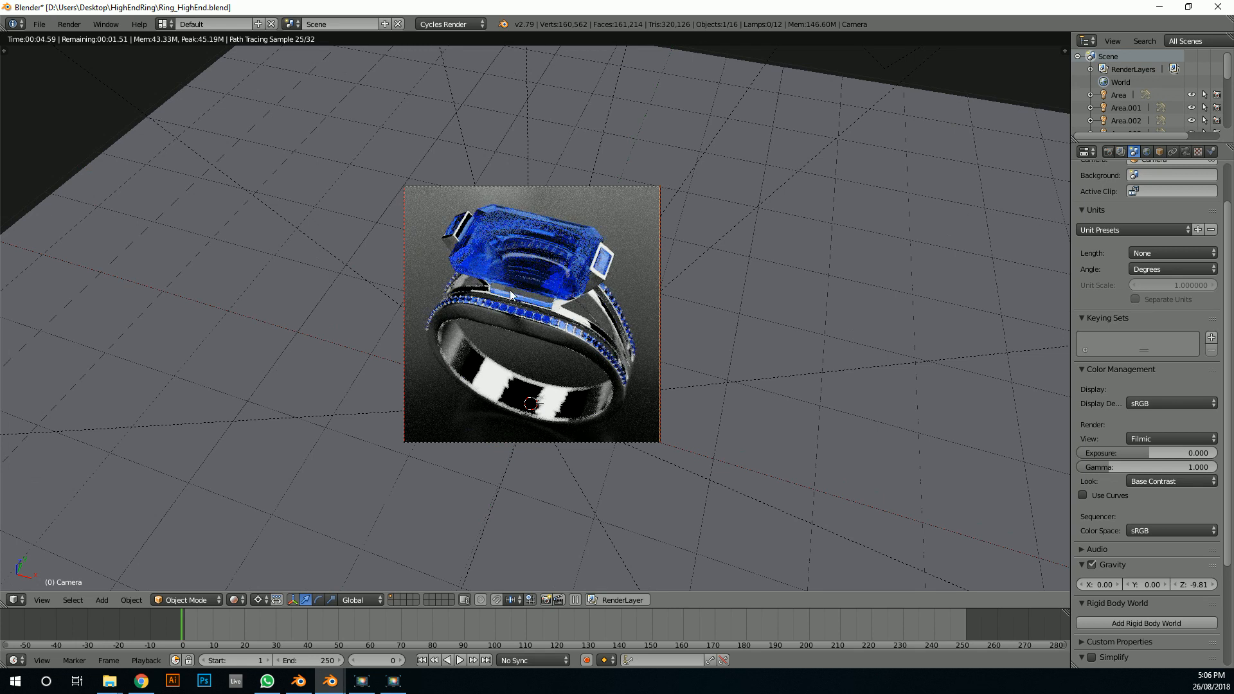
# Return the viewport to solid shading and make sure Denoising is enabled for the render layer
pyautogui.hotkey('shift', 'z')
pyautogui.click(1120, 151)
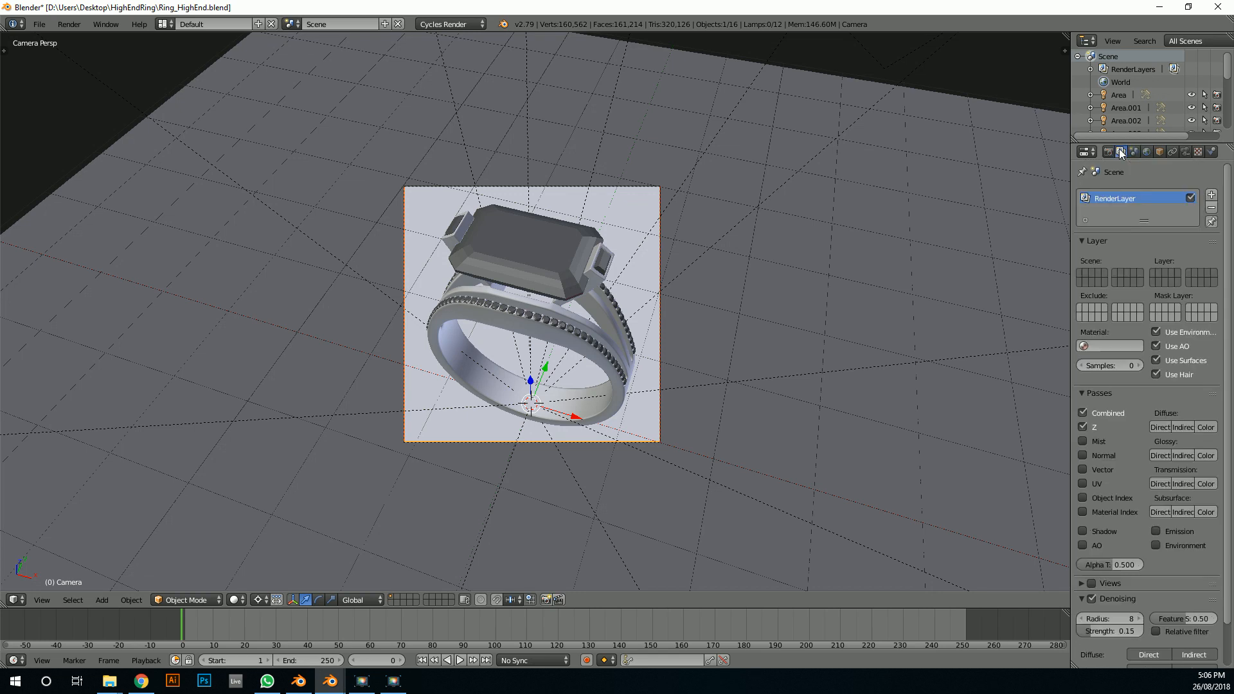
pyautogui.scroll(-2, 1199, 408)
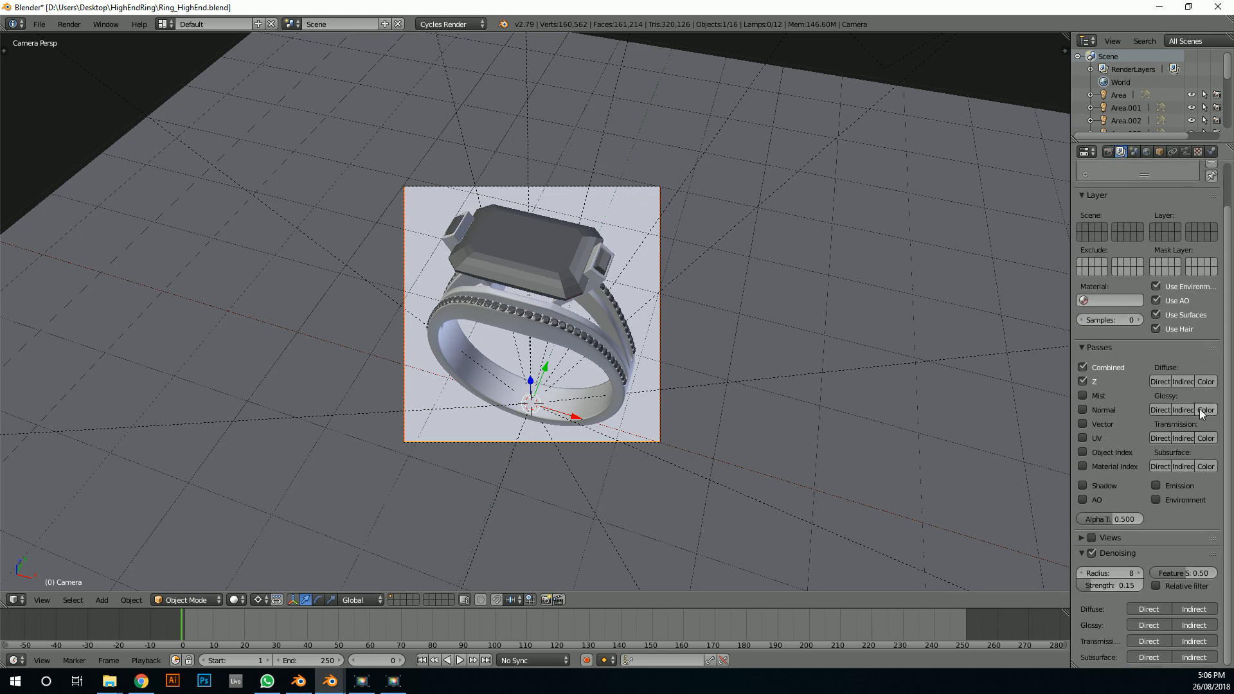
pyautogui.click(1091, 553)
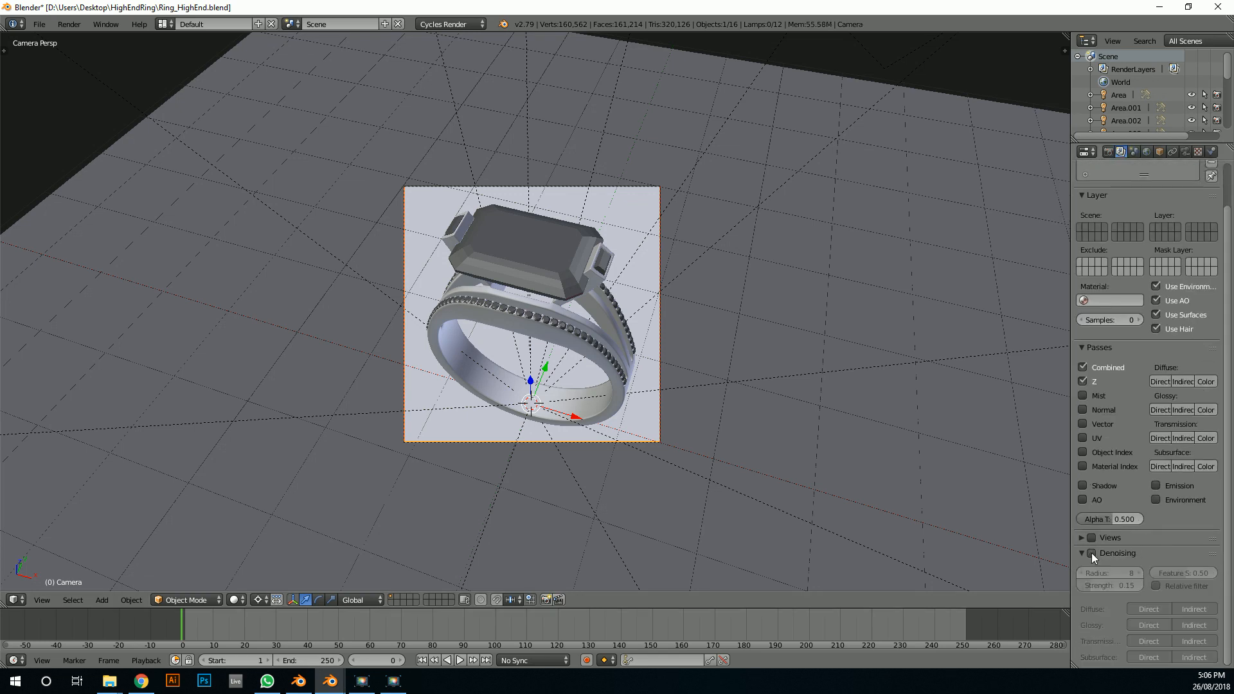
pyautogui.click(1092, 553)
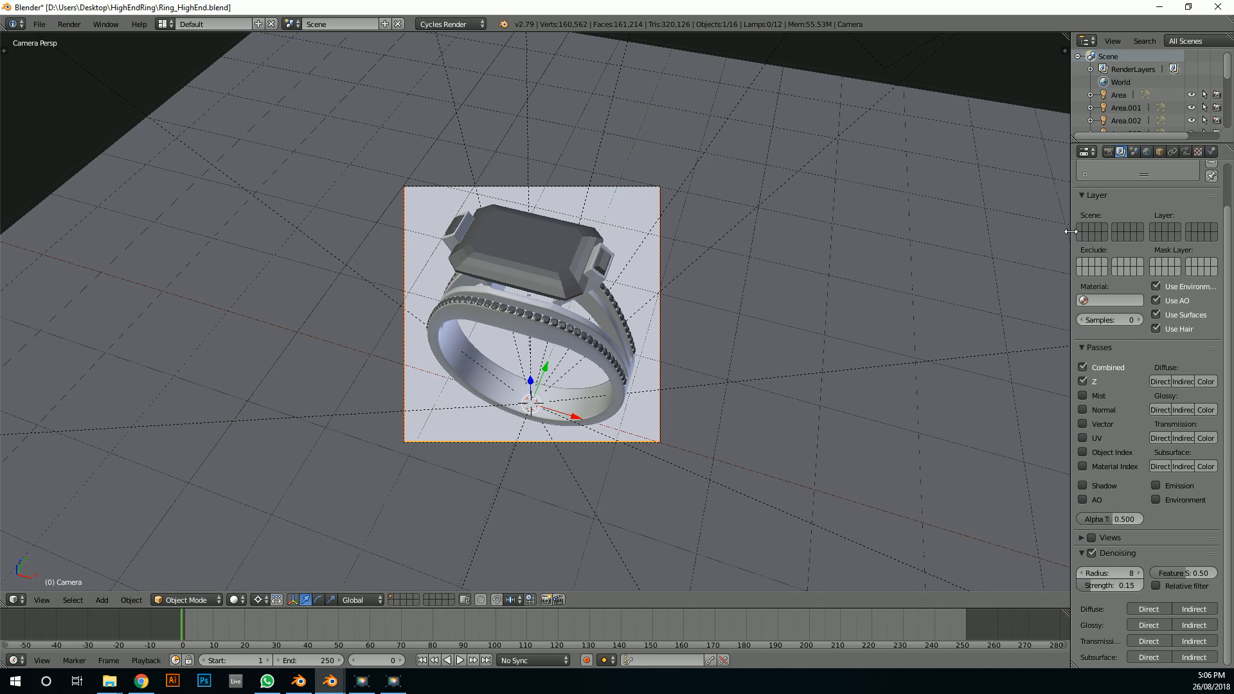
# Widen the properties area and render the still image of the ring from the camera
pyautogui.moveTo(1070, 234); pyautogui.dragTo(1019, 236)
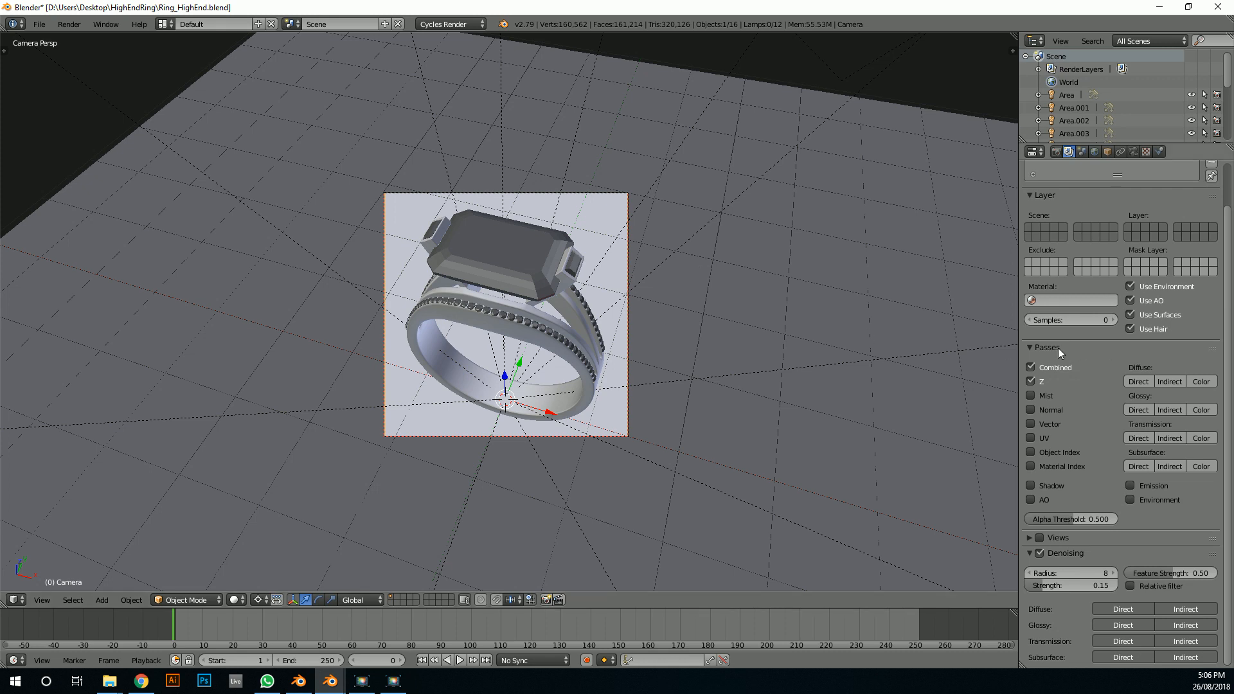
pyautogui.scroll(3, 1058, 348)
pyautogui.click(1056, 152)
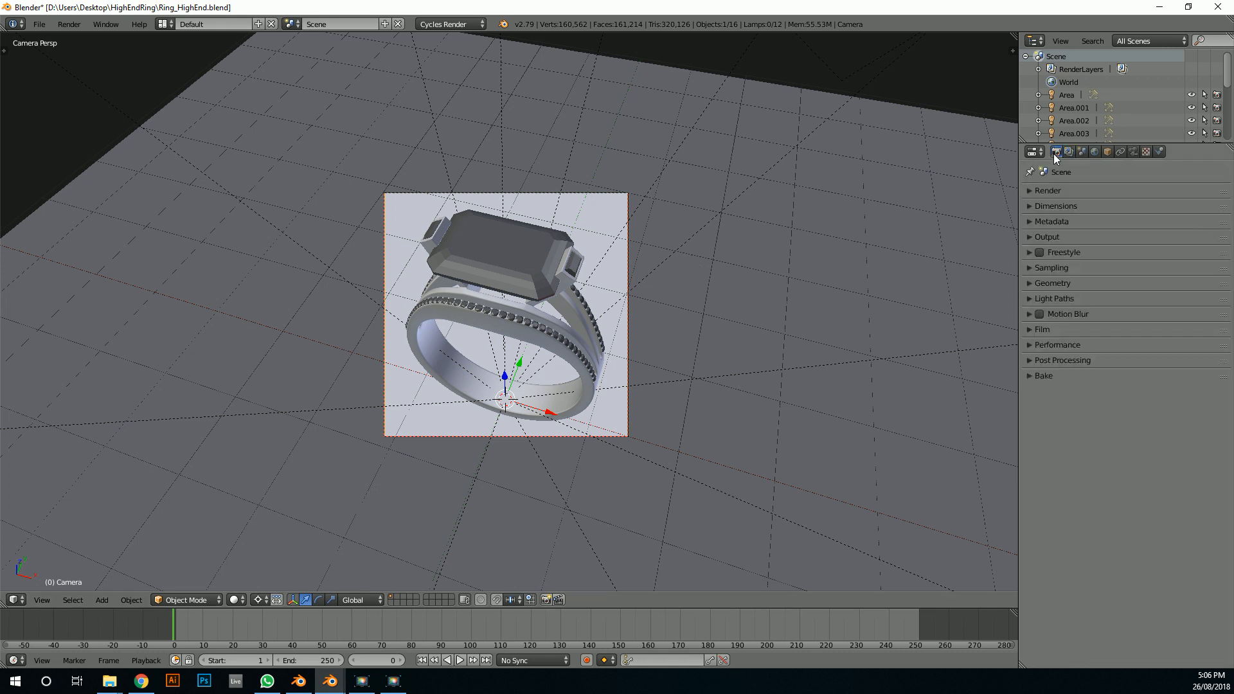
pyautogui.click(1062, 191)
pyautogui.click(1063, 211)
pyautogui.scroll(3, 596, 342)
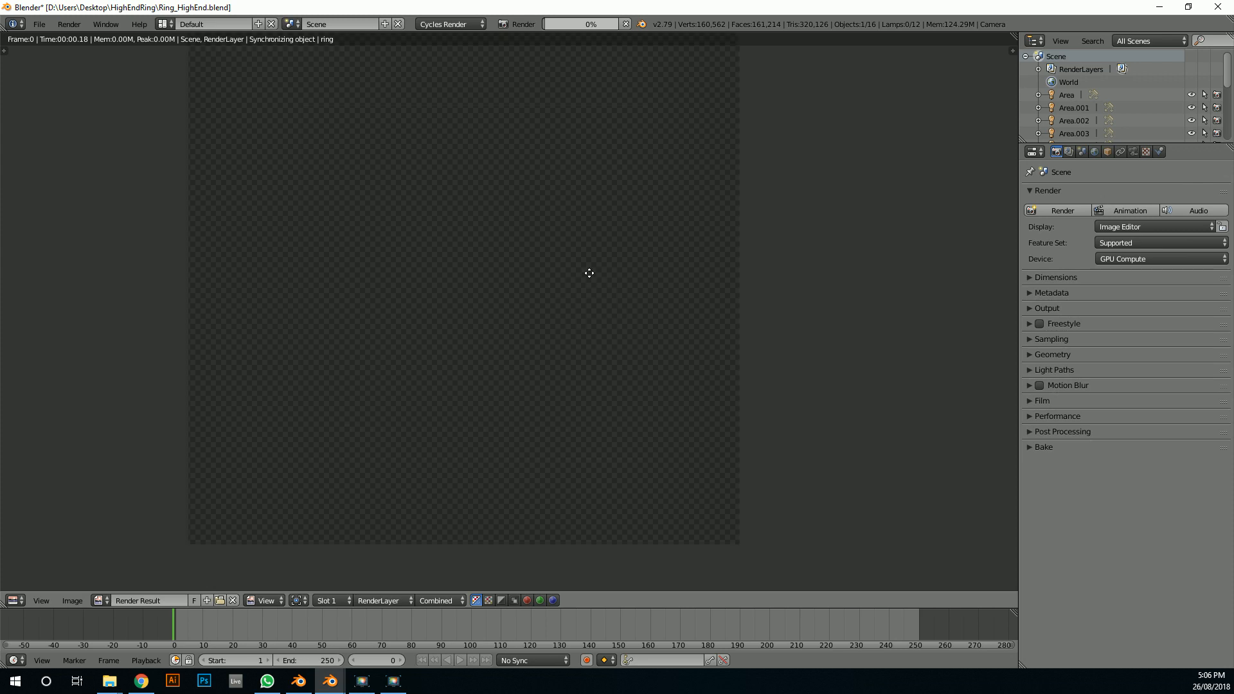
# Examine the finished render up close, checking the large blue gem, the small band stones, the metal and the depth of field
pyautogui.scroll(-2, 595, 300)
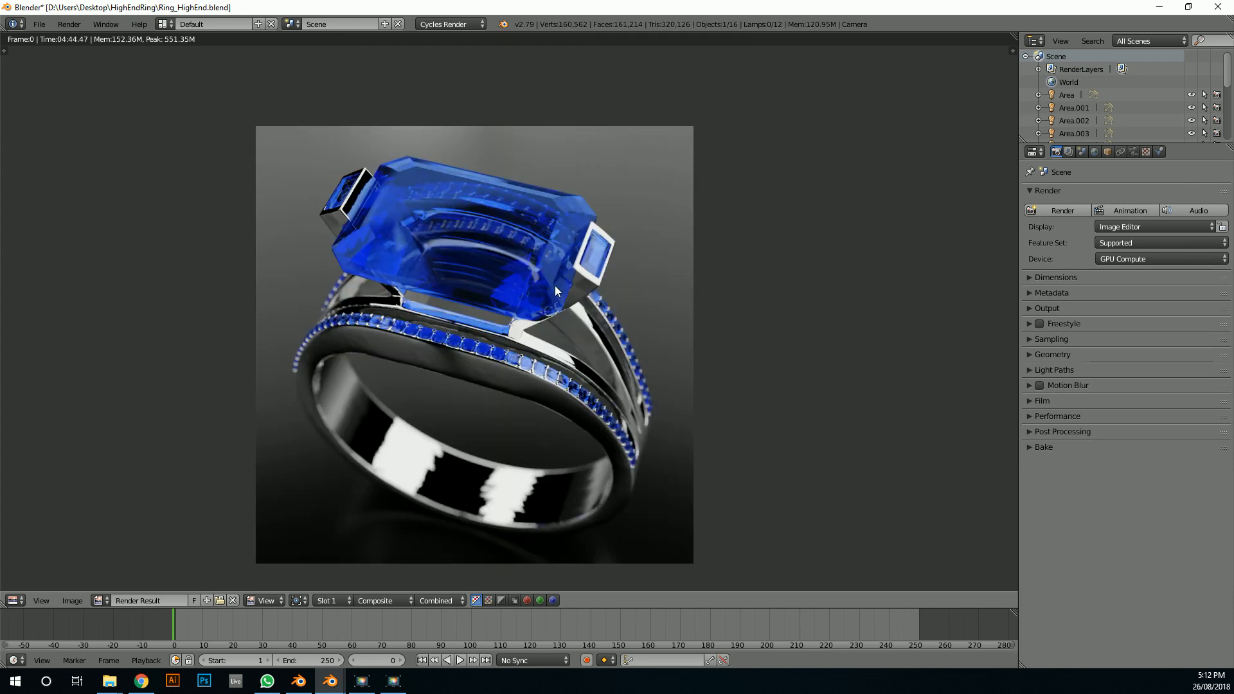
pyautogui.scroll(3, 557, 290)
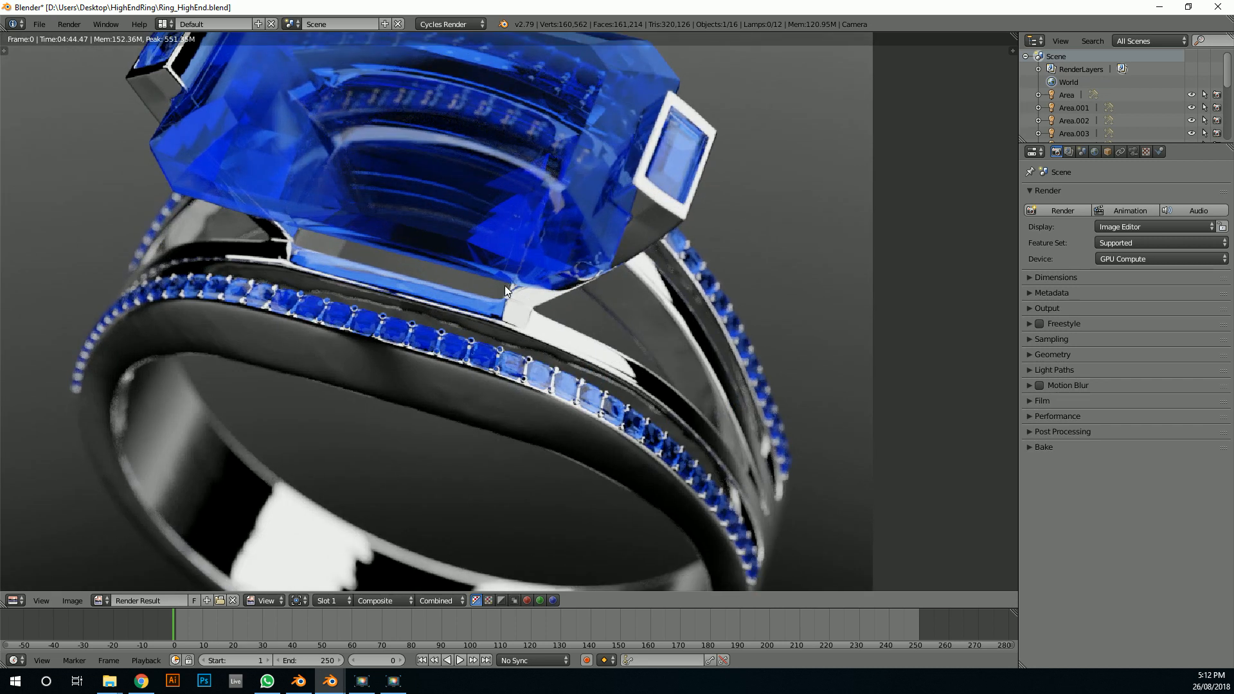
pyautogui.scroll(-3, 514, 286)
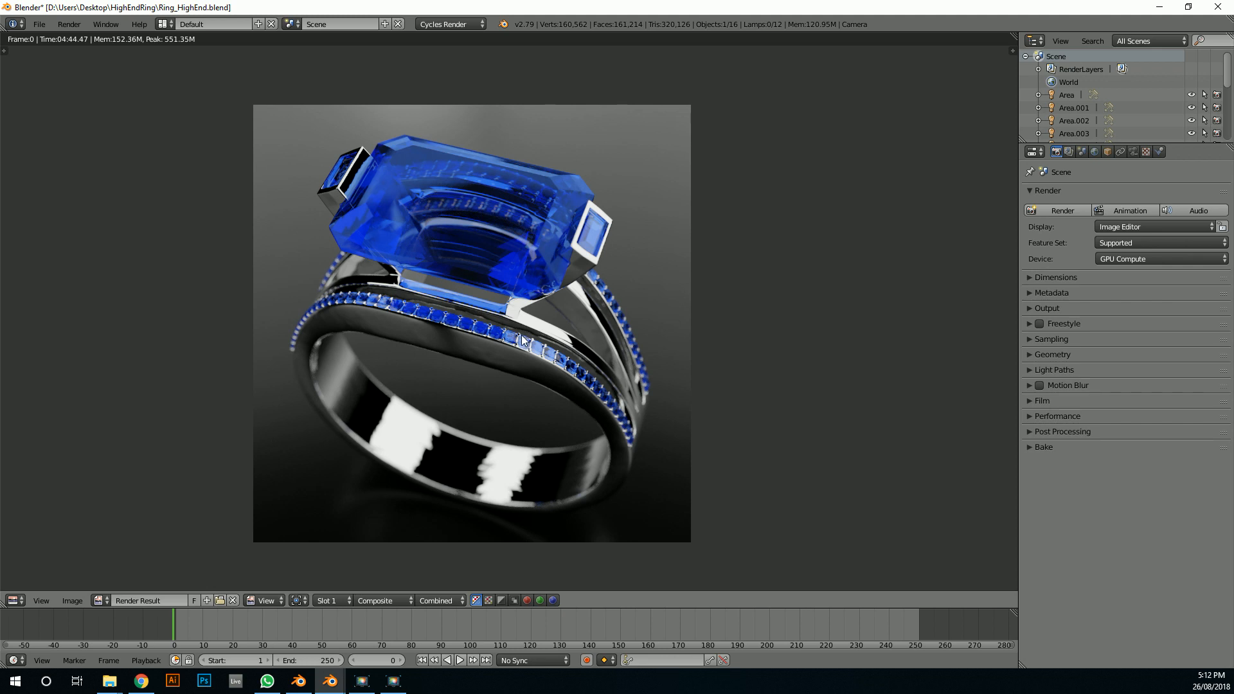
pyautogui.scroll(2, 521, 340)
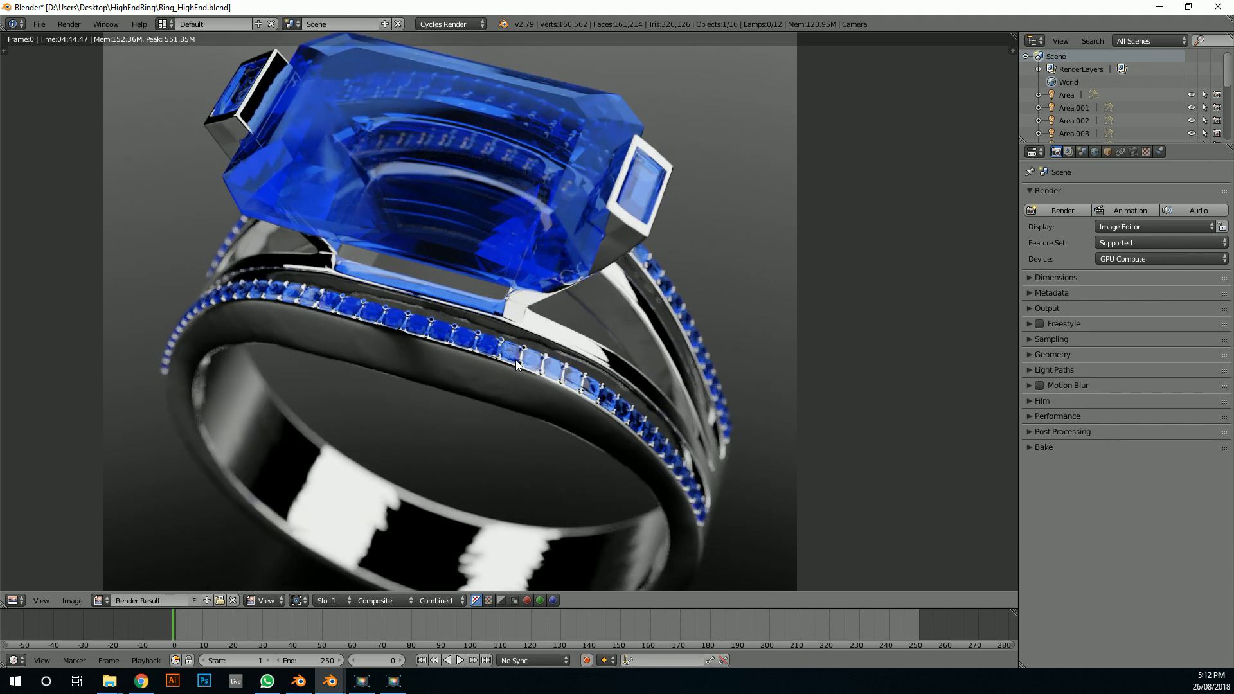
pyautogui.scroll(-1, 516, 364)
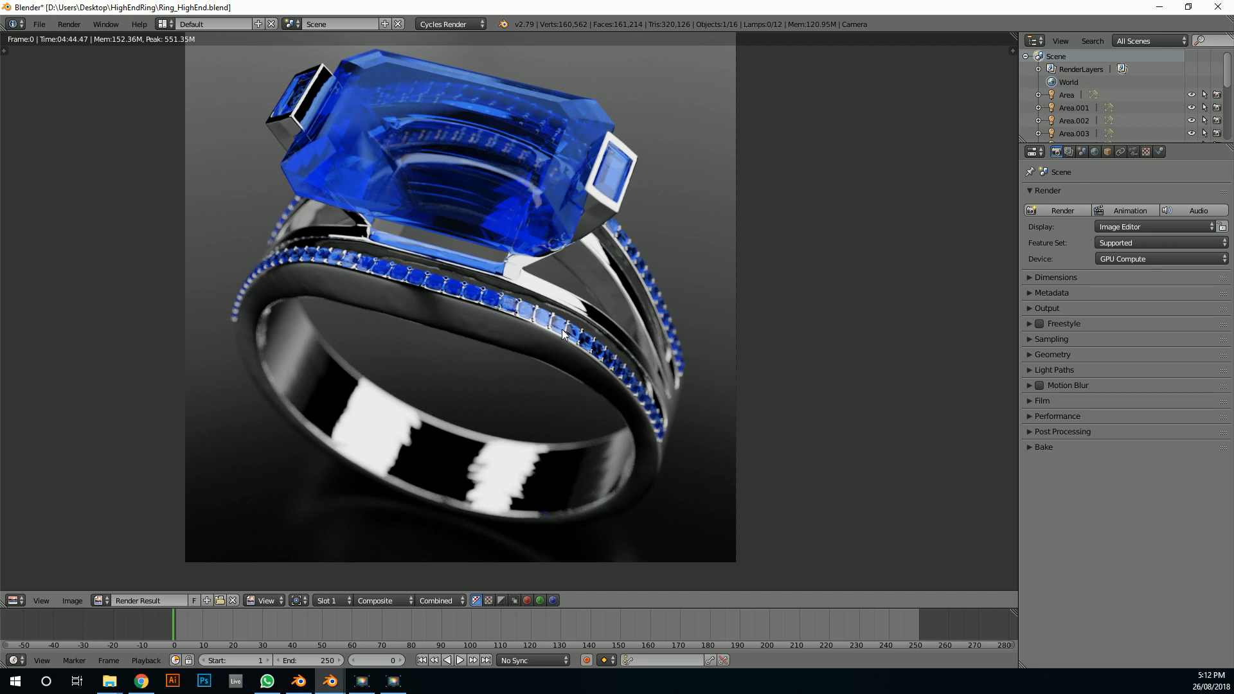
pyautogui.scroll(3, 563, 333)
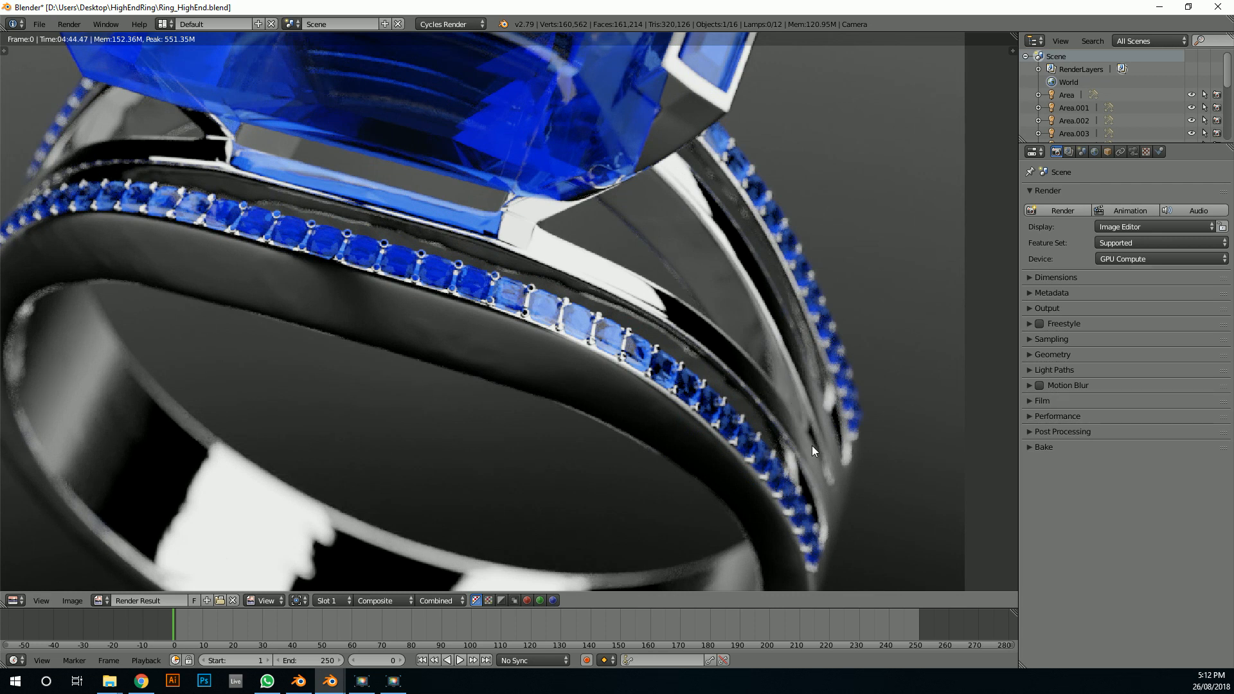
pyautogui.scroll(-4, 520, 329)
pyautogui.scroll(1, 543, 352)
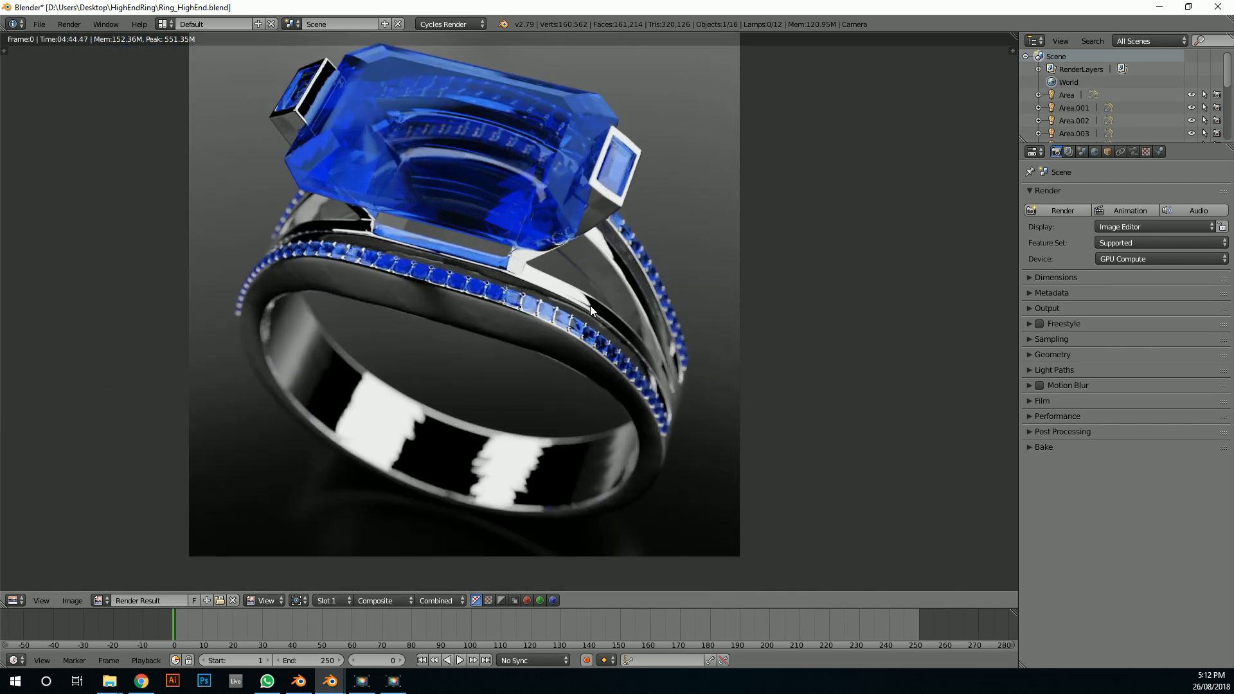